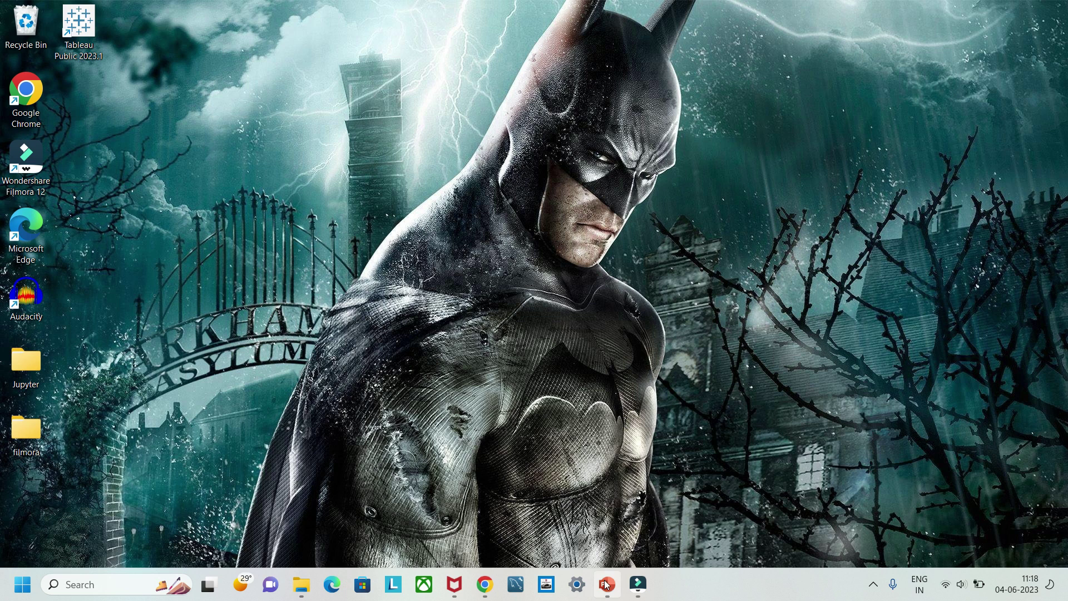
Switch to PowerPoint and read through the case study slides, from the title slide to the engagement and growth tasks.
{"action": "mouse_move", "coordinate": [606, 583]}
{"action": "left_click", "coordinate": [591, 531]}
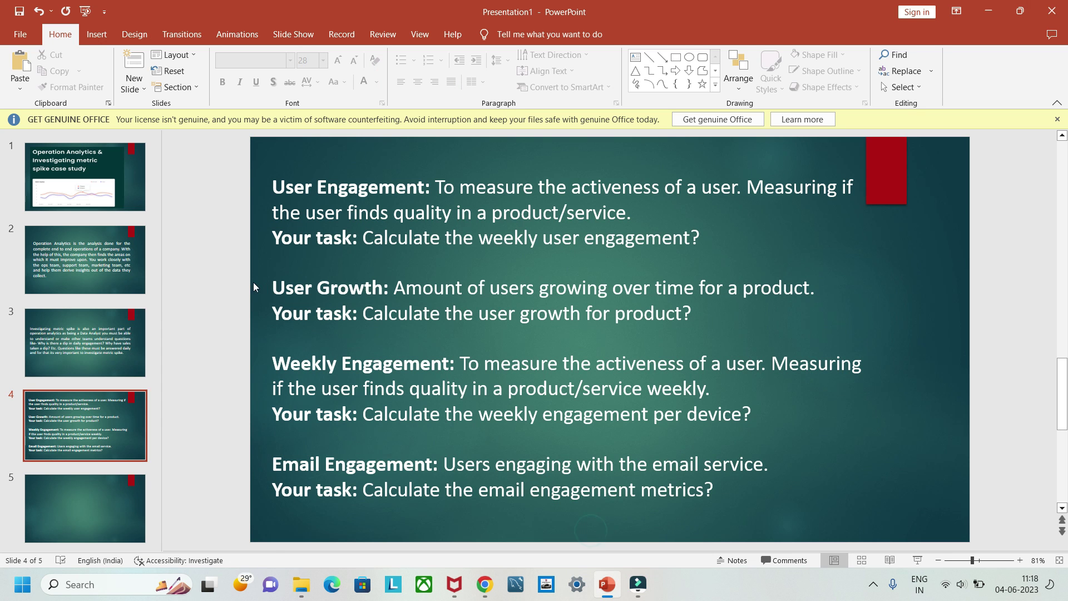
{"action": "left_click", "coordinate": [67, 207]}
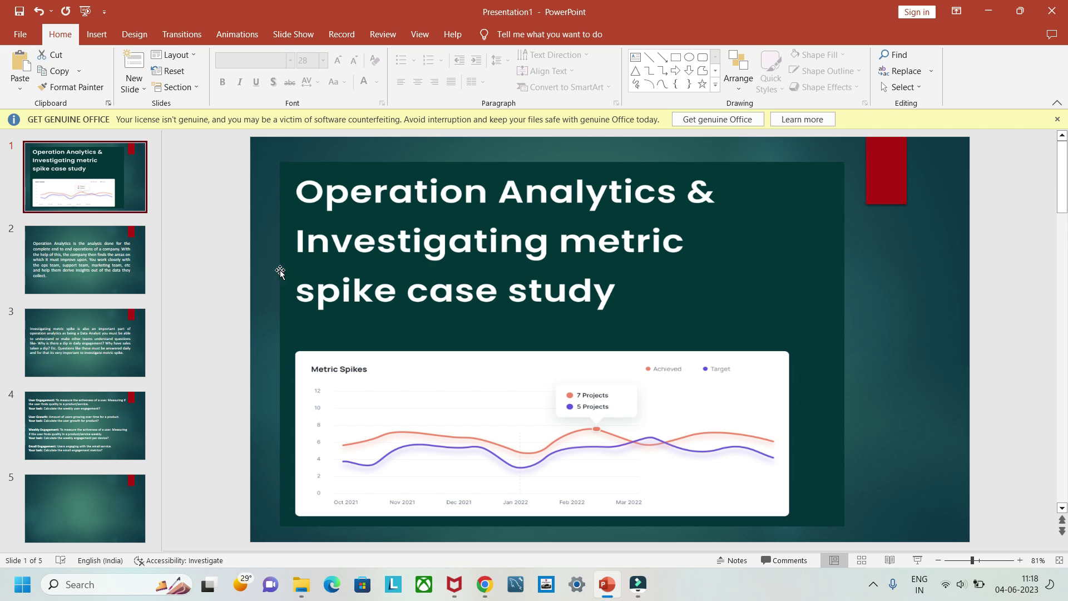
{"action": "left_click", "coordinate": [83, 260]}
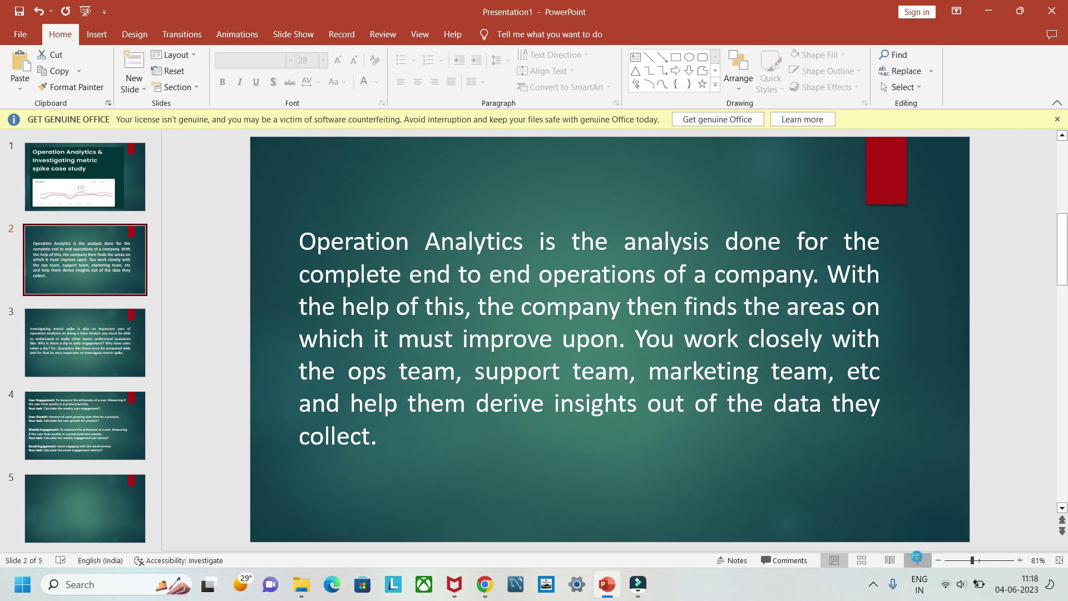
{"action": "left_click", "coordinate": [917, 559]}
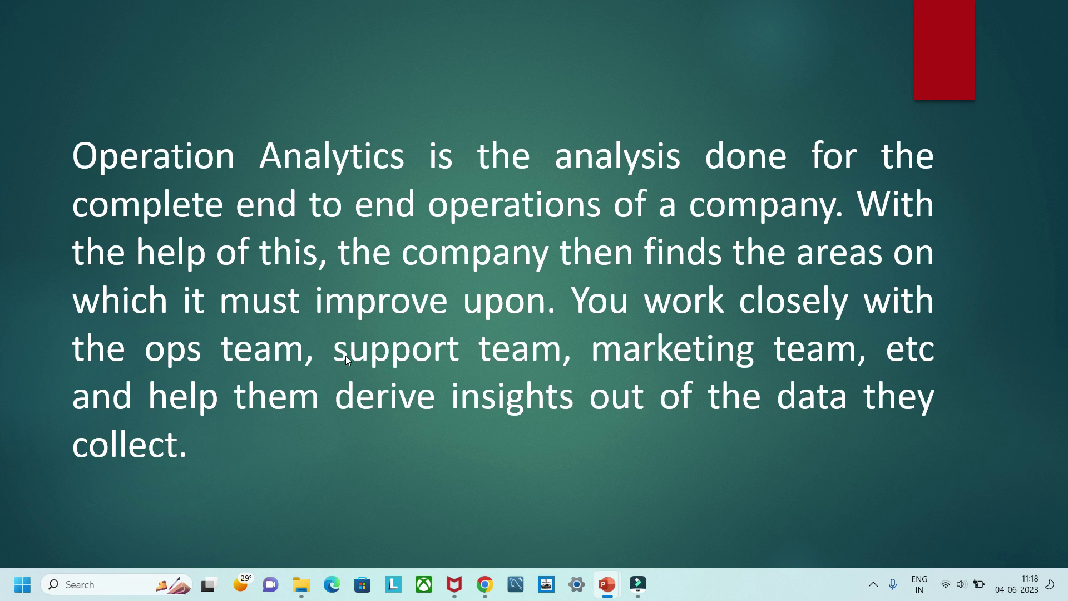
{"action": "left_click", "coordinate": [427, 423]}
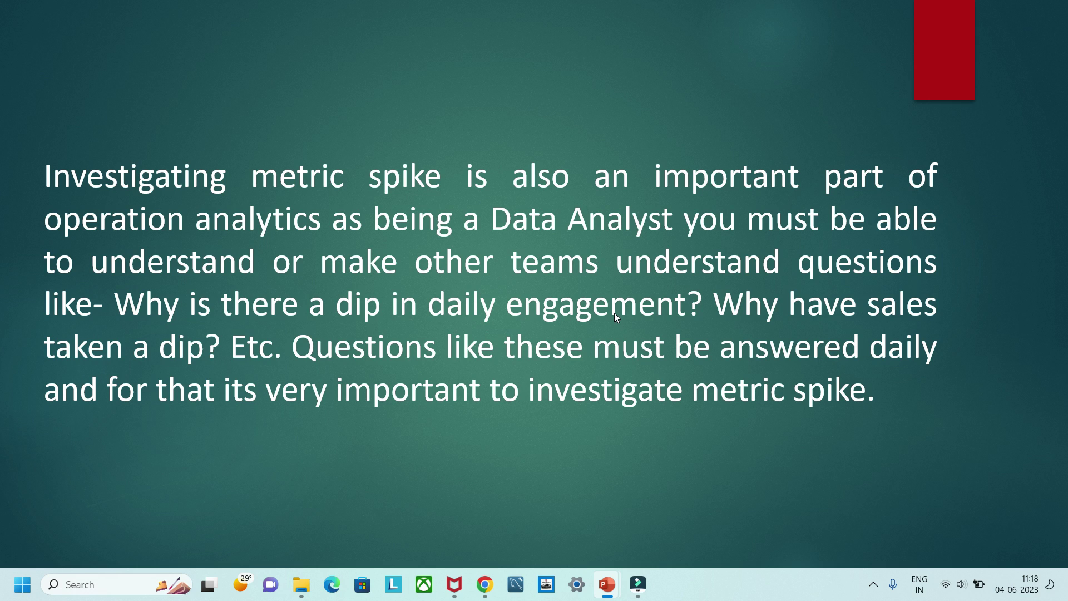
{"action": "left_click", "coordinate": [374, 354]}
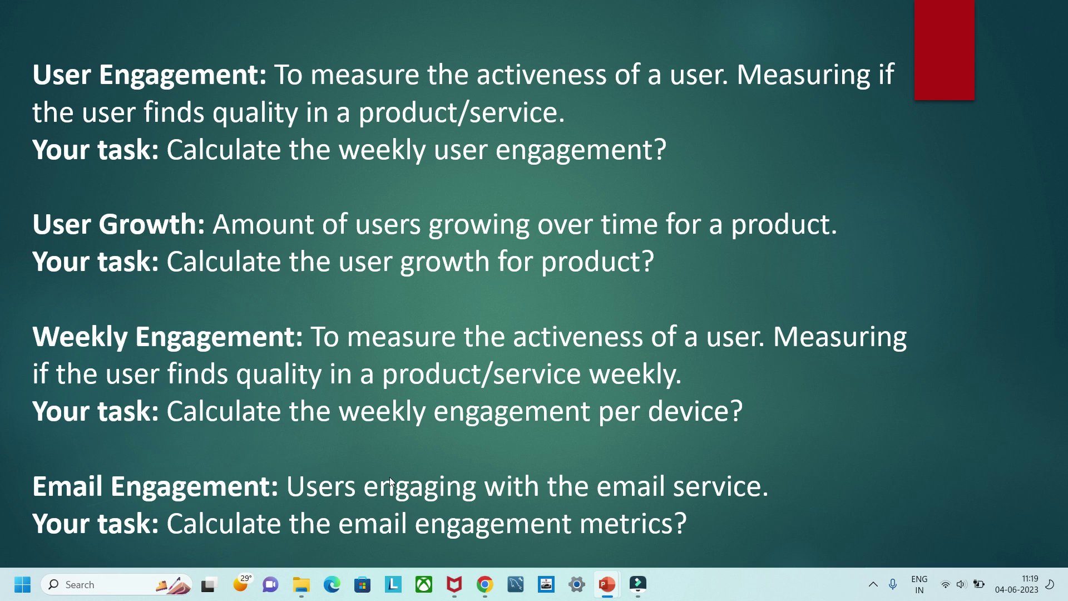
Switch to Chrome and open app.mode.com in a new browser tab.
{"action": "left_click", "coordinate": [492, 587]}
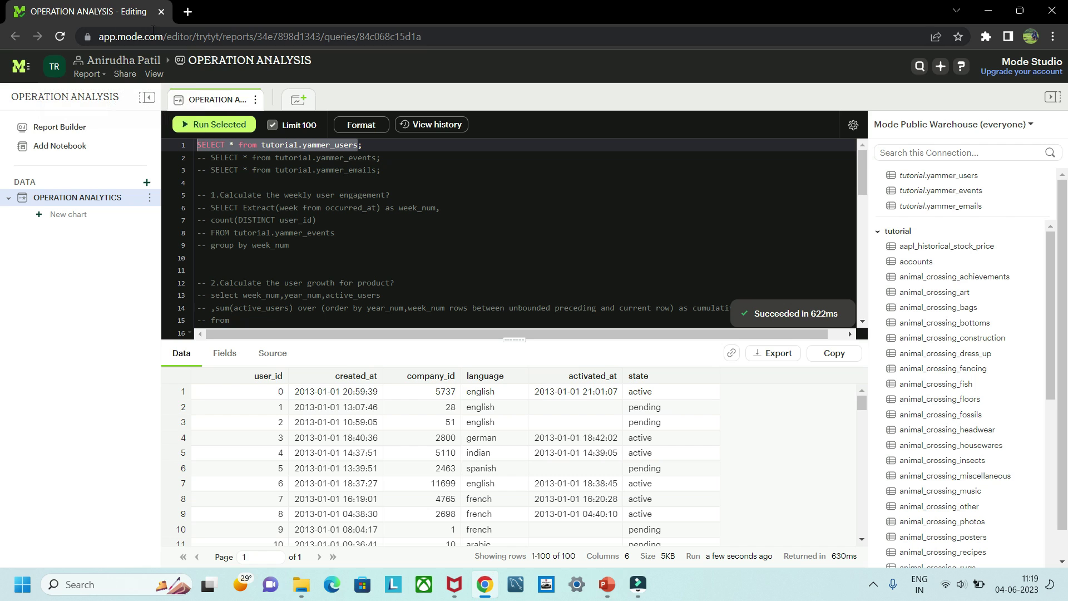
{"action": "left_click", "coordinate": [188, 12]}
{"action": "left_click", "coordinate": [164, 33]}
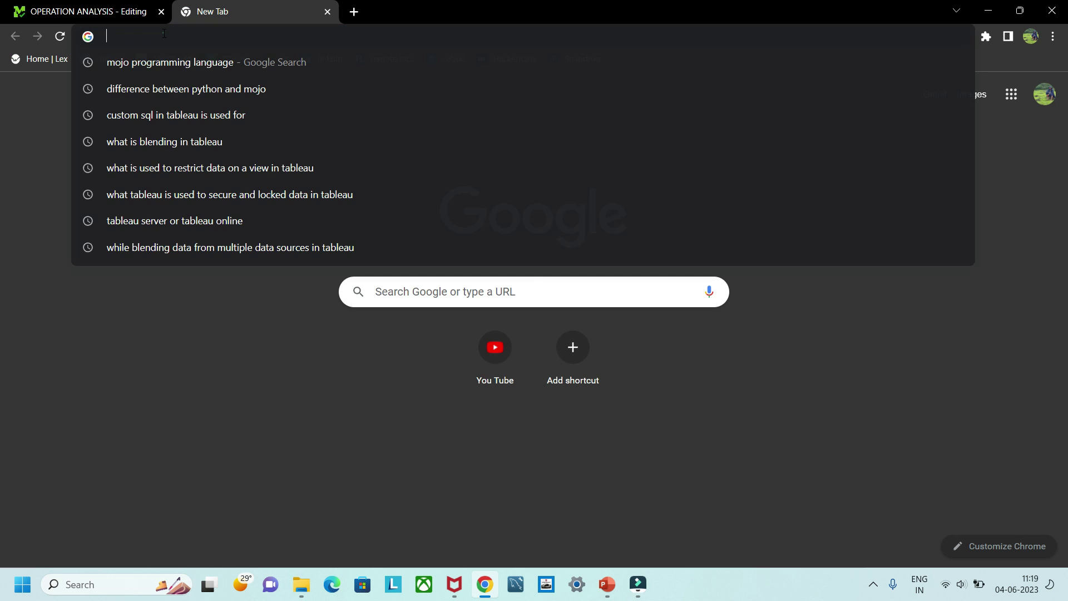
{"action": "type", "text": "aa"}
{"action": "key", "text": "BackSpace"}
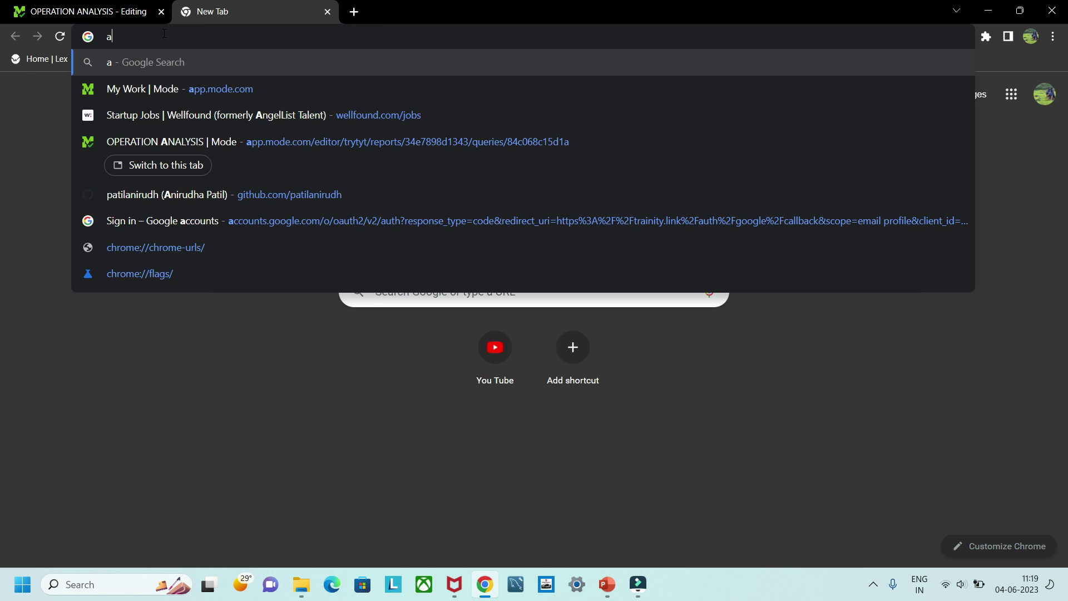
{"action": "type", "text": "pp.m"}
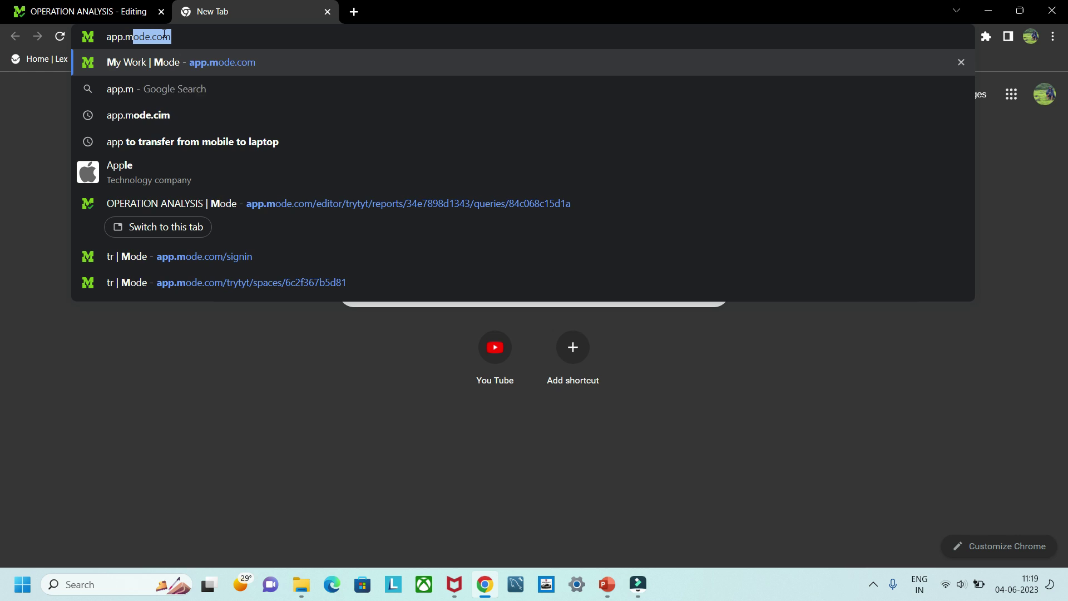
{"action": "type", "text": "ode.com"}
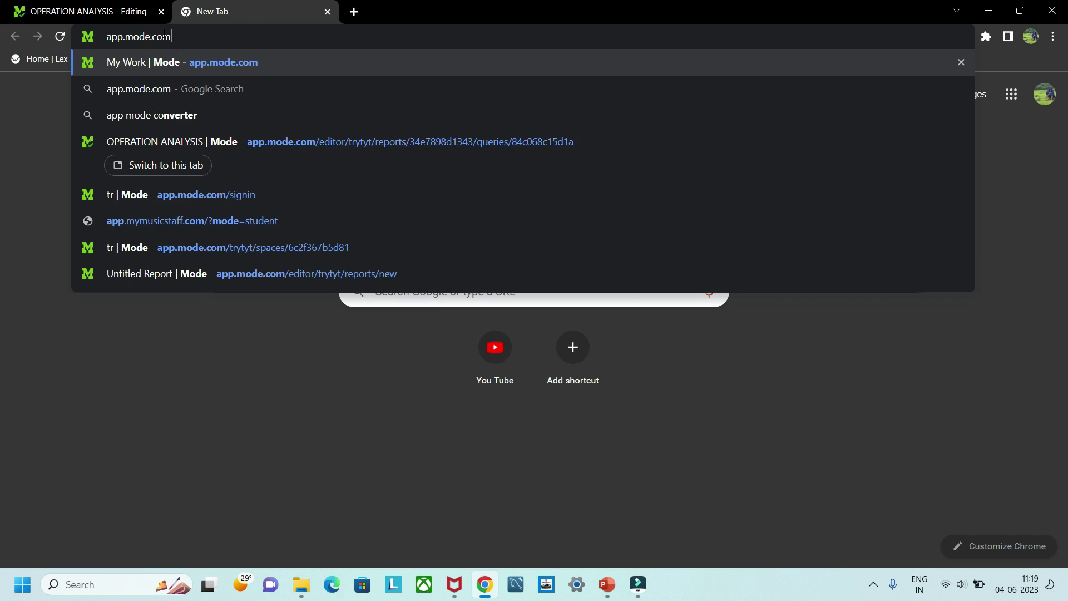
{"action": "key", "text": "Return"}
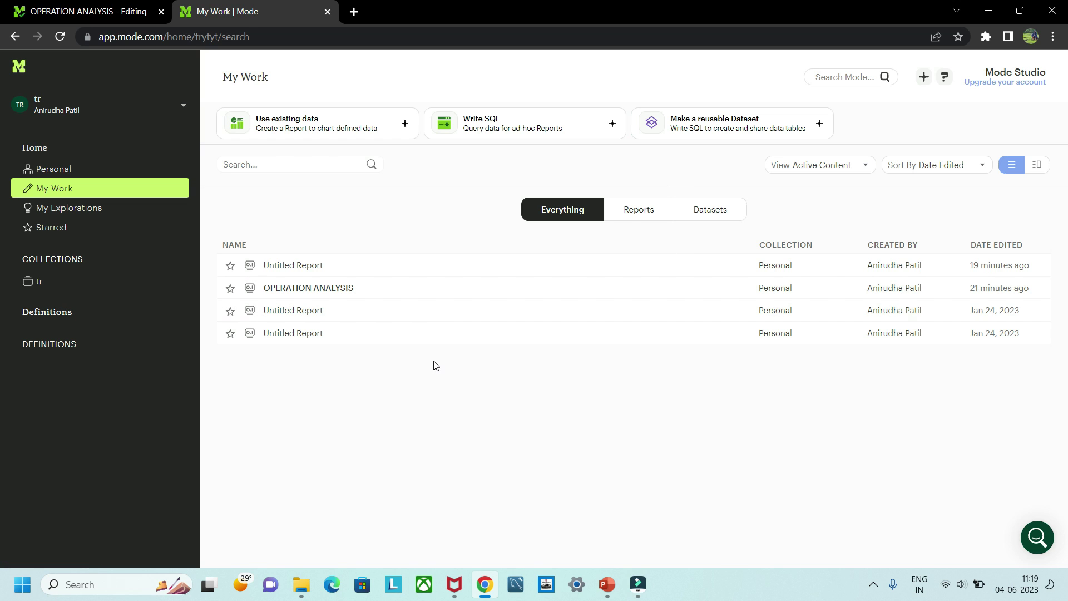
Create a new report for writing SQL and browse the tutorial tables of the Mode Public Warehouse.
{"action": "left_click", "coordinate": [924, 77]}
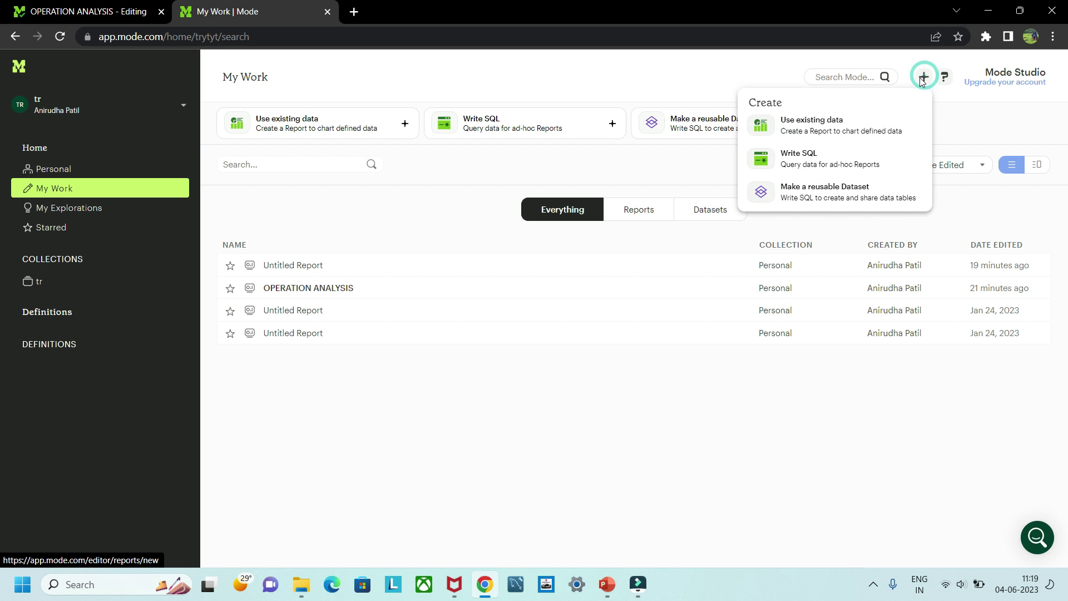
{"action": "left_click", "coordinate": [824, 162]}
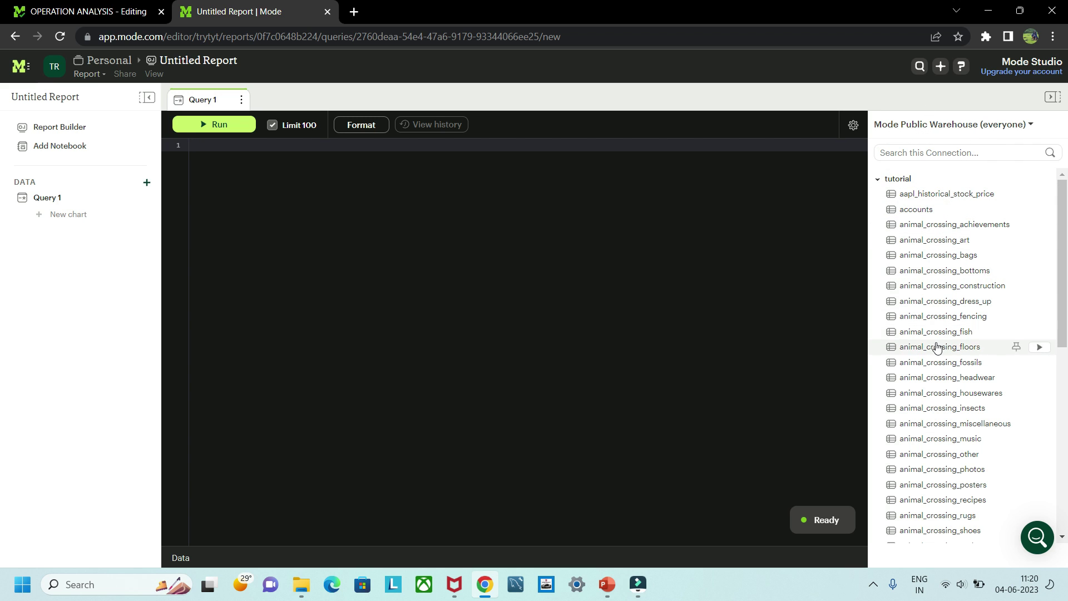
{"action": "scroll", "coordinate": [947, 361], "scroll_direction": "down", "scroll_amount": 4}
{"action": "scroll", "coordinate": [948, 360], "scroll_direction": "down", "scroll_amount": 3}
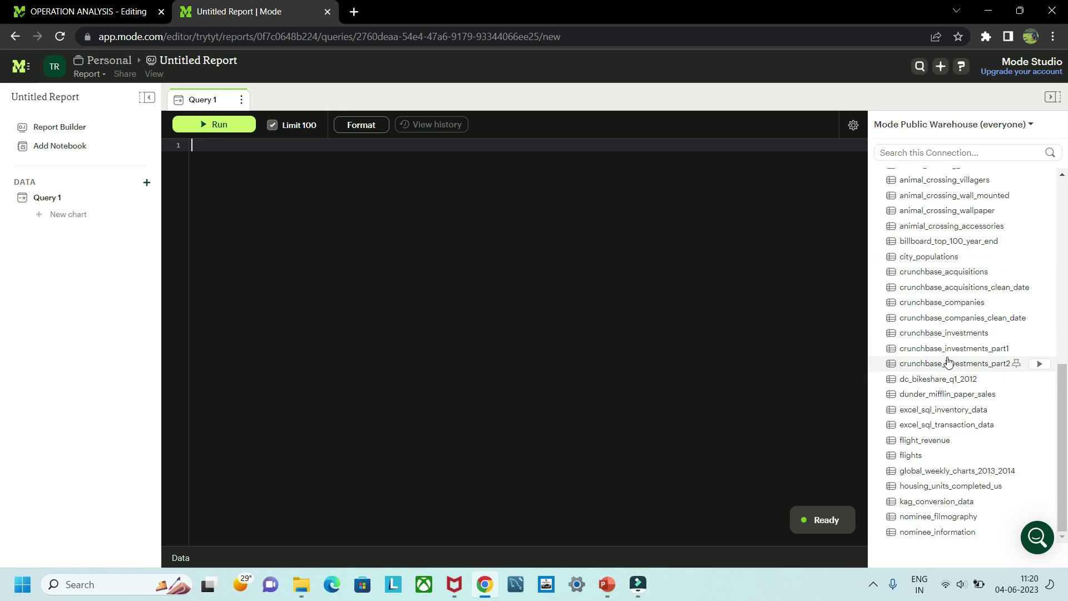
{"action": "scroll", "coordinate": [948, 362], "scroll_direction": "up", "scroll_amount": 8}
{"action": "scroll", "coordinate": [948, 362], "scroll_direction": "down", "scroll_amount": 8}
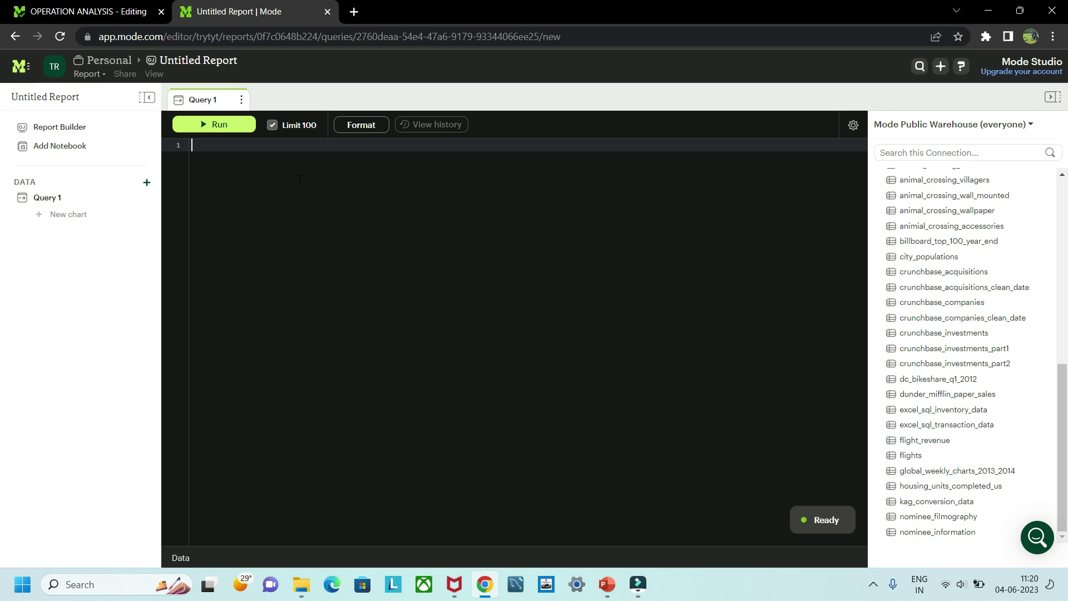
Run "select * from tutorial.sales_reps" in the untitled report, and close its browser tab.
{"action": "type", "text": "select "}
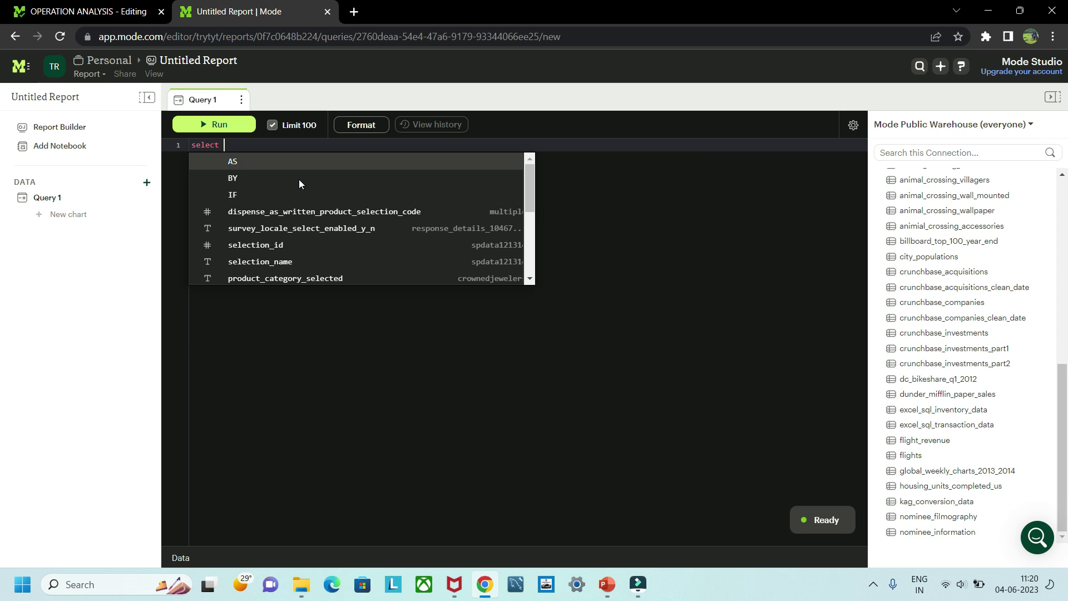
{"action": "type", "text": "* fr"}
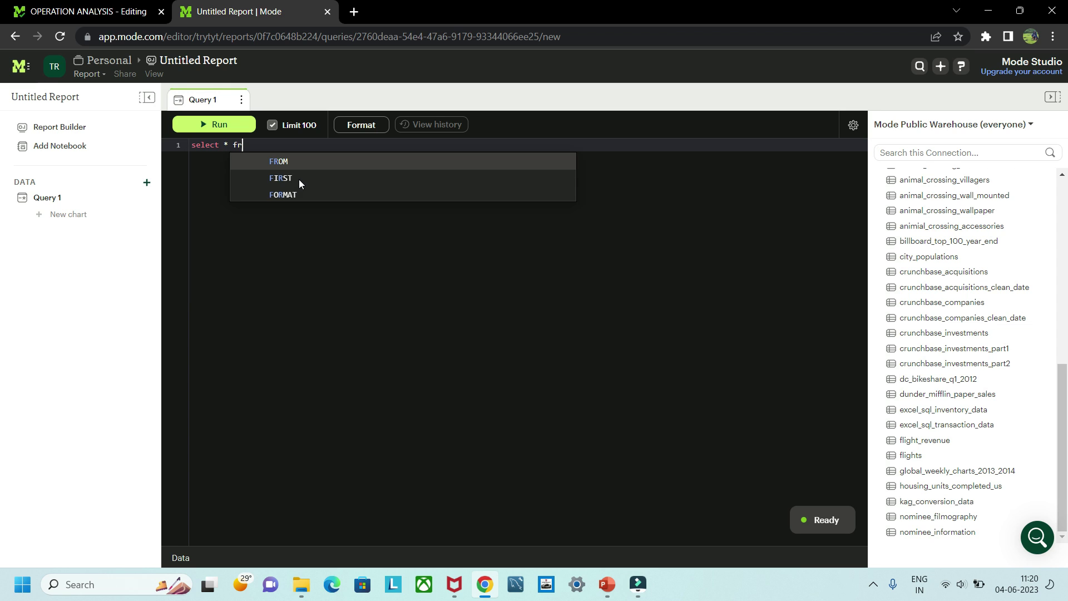
{"action": "type", "text": "om sa"}
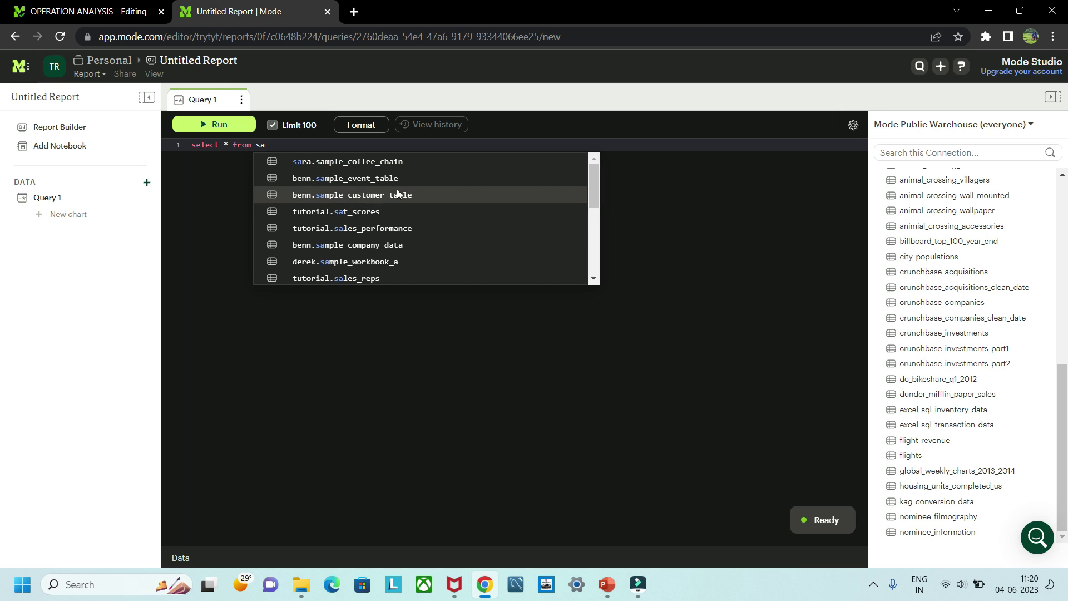
{"action": "left_click", "coordinate": [325, 279]}
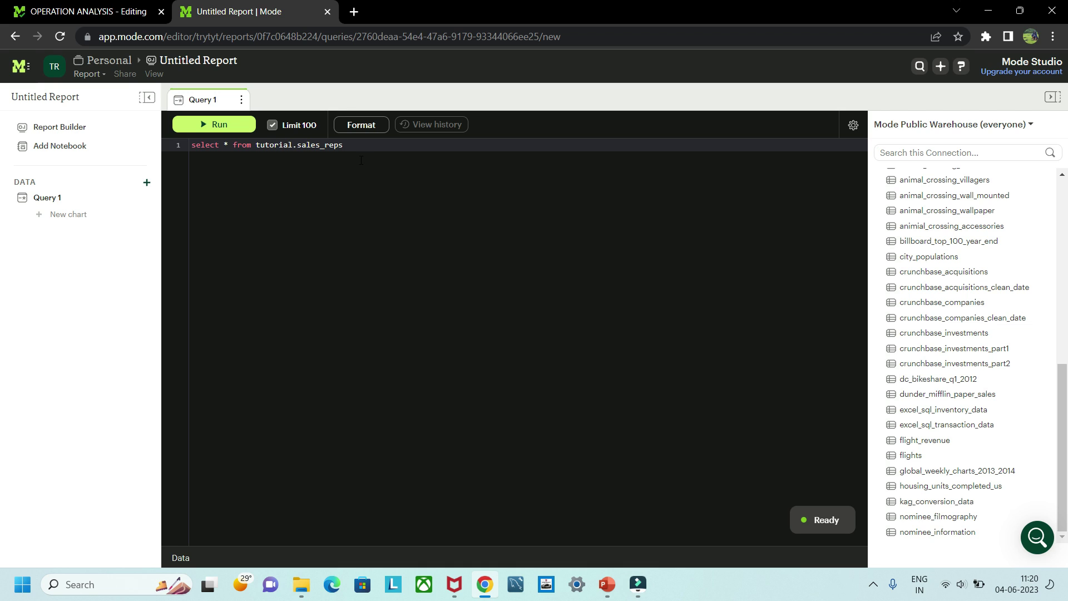
{"action": "left_click", "coordinate": [218, 129]}
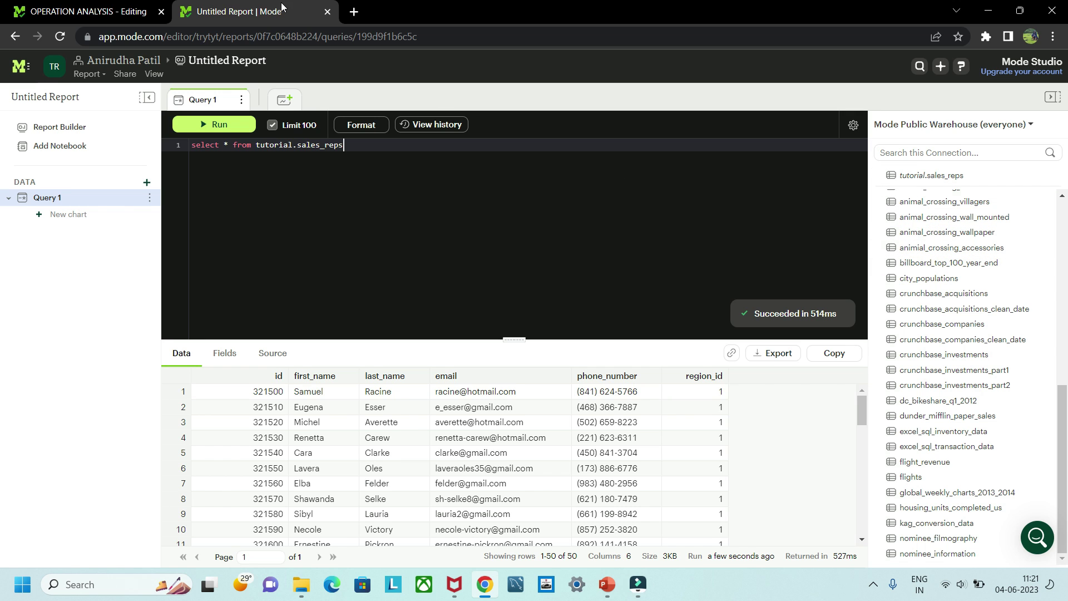
{"action": "left_click", "coordinate": [328, 12]}
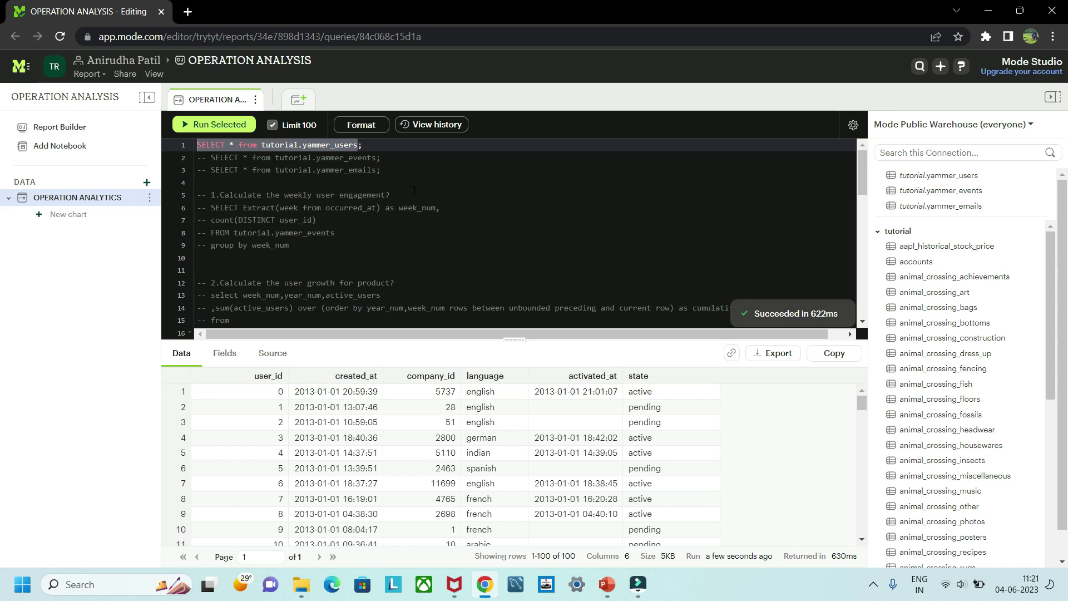
Run only the "SELECT * from tutorial.yammer_users;" statement in the OPERATION ANALYSIS report.
{"action": "left_click", "coordinate": [414, 191]}
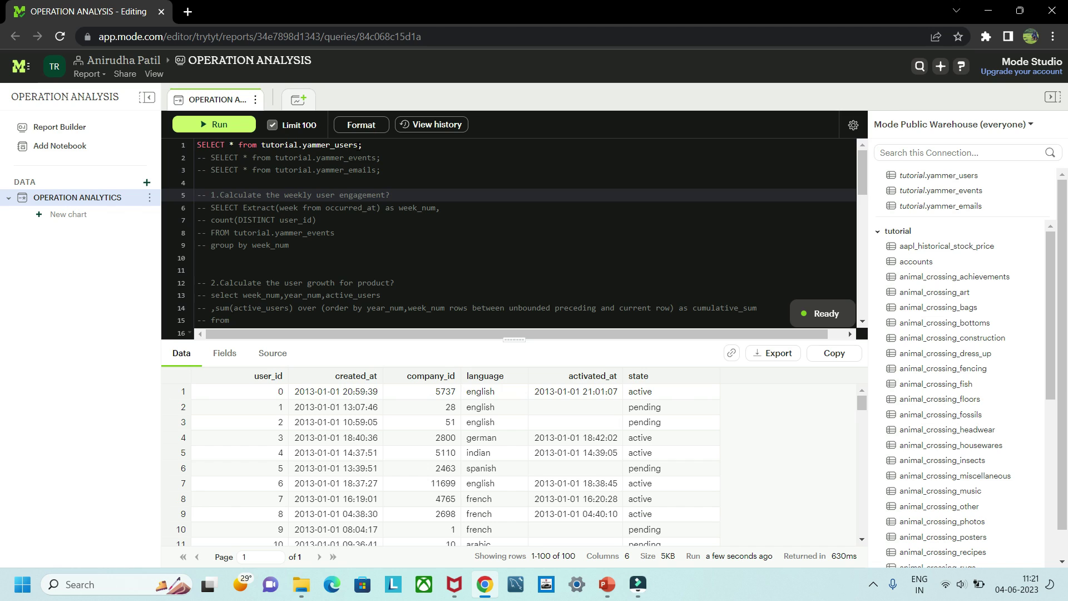
{"action": "left_click", "coordinate": [359, 145]}
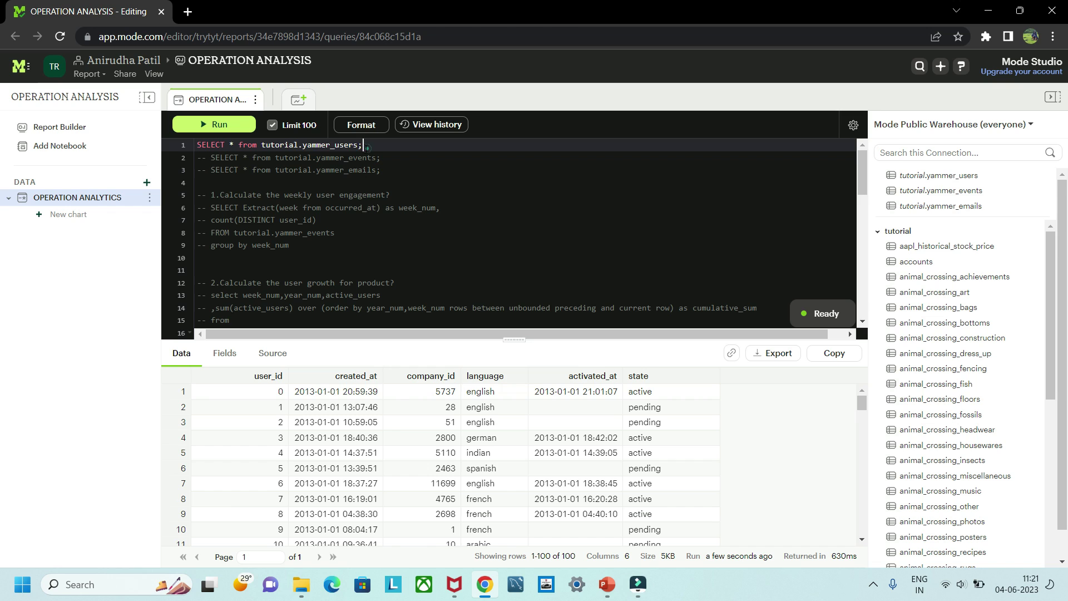
{"action": "left_click_drag", "start_coordinate": [367, 146], "coordinate": [196, 149]}
{"action": "left_click", "coordinate": [216, 128]}
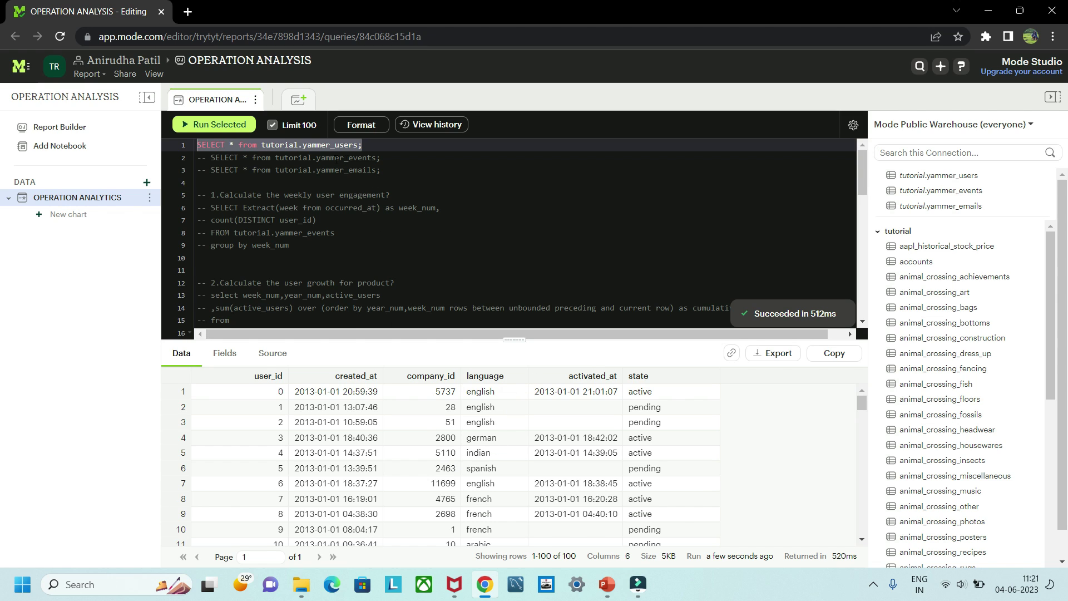
Uncomment the yammer_events and yammer_emails SELECT statements on lines 2 and 3.
{"action": "left_click", "coordinate": [225, 158]}
{"action": "left_click_drag", "start_coordinate": [198, 158], "coordinate": [382, 168]}
{"action": "key", "text": "ctrl+slash"}
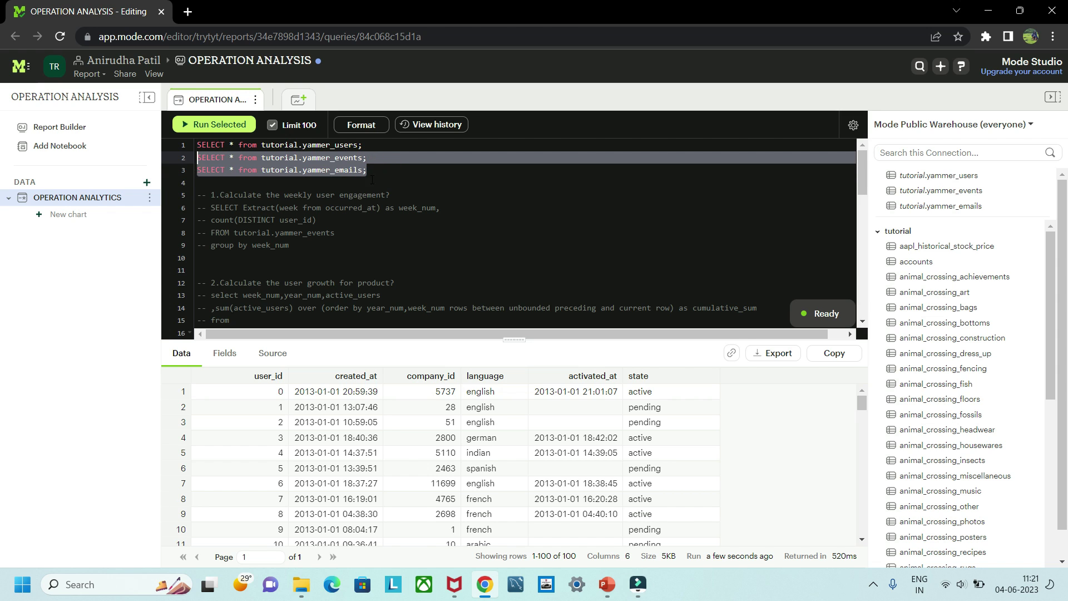
Run only the "SELECT * from tutorial.yammer_events;" statement and look through the returned rows.
{"action": "left_click", "coordinate": [384, 179]}
{"action": "left_click_drag", "start_coordinate": [369, 158], "coordinate": [196, 166]}
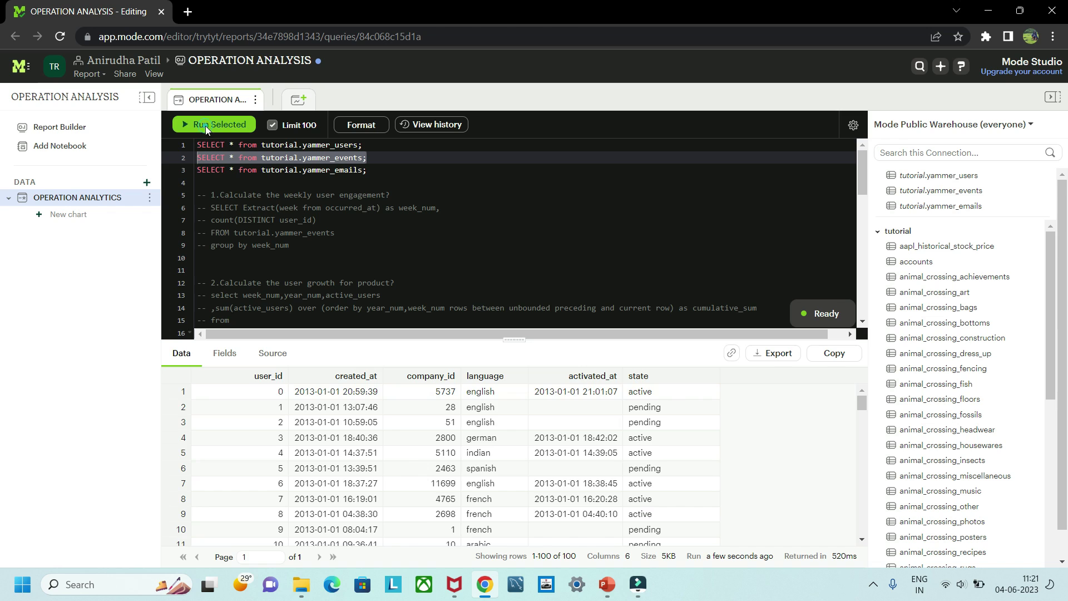
{"action": "left_click", "coordinate": [206, 126]}
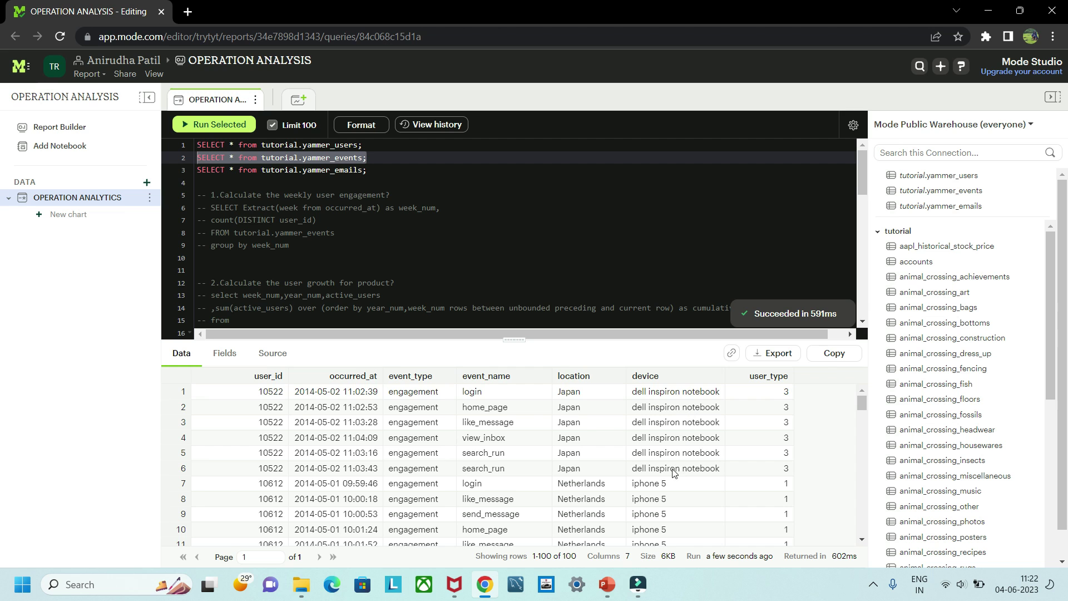
{"action": "scroll", "coordinate": [718, 479], "scroll_direction": "down", "scroll_amount": 10}
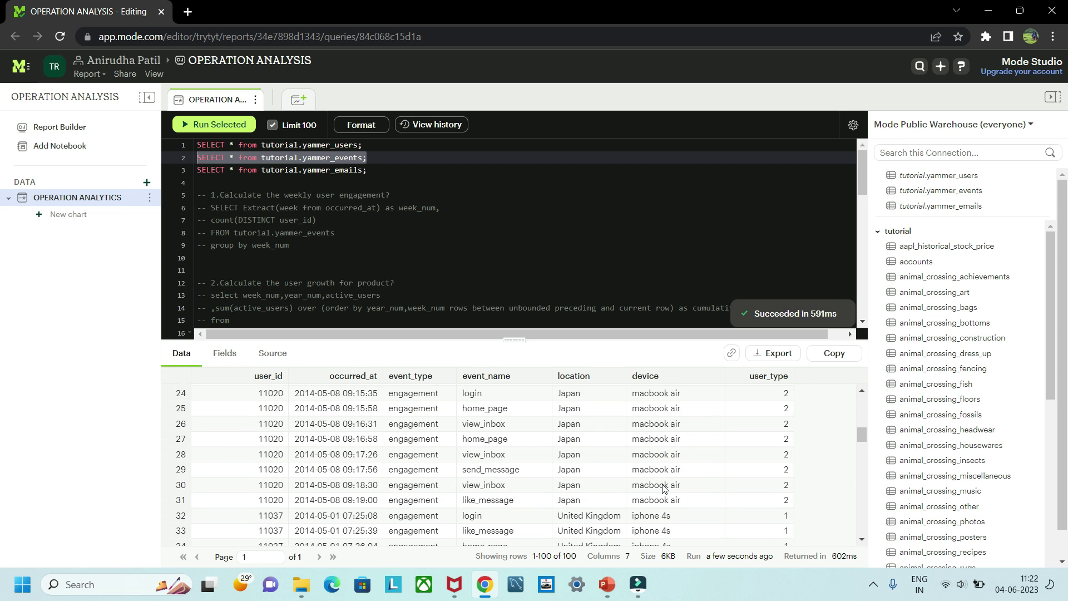
{"action": "scroll", "coordinate": [682, 465], "scroll_direction": "up", "scroll_amount": 4}
{"action": "scroll", "coordinate": [665, 432], "scroll_direction": "up", "scroll_amount": 1}
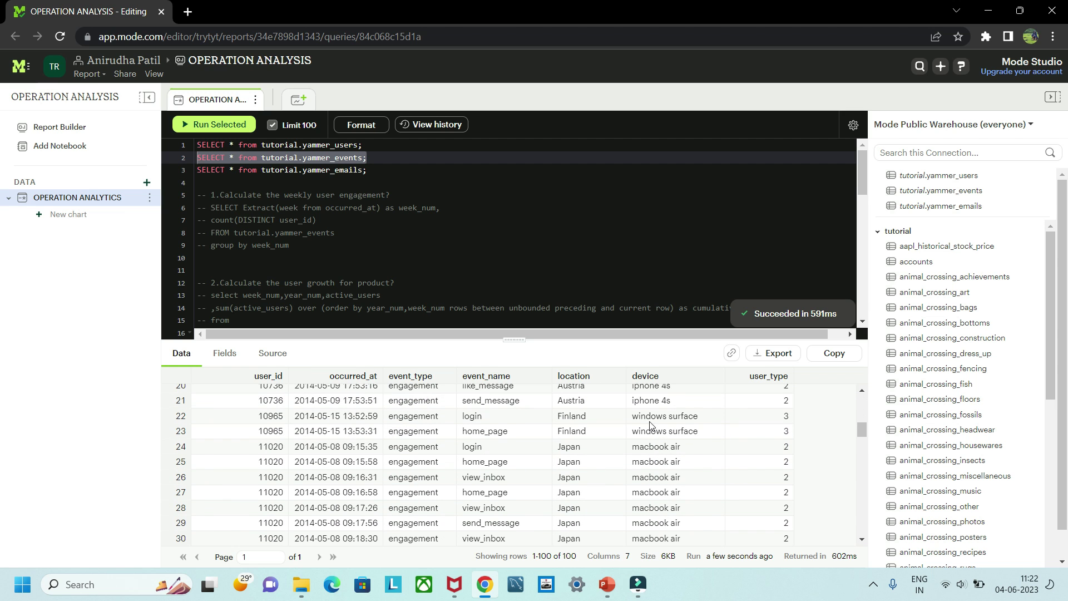
{"action": "scroll", "coordinate": [662, 428], "scroll_direction": "up", "scroll_amount": 2}
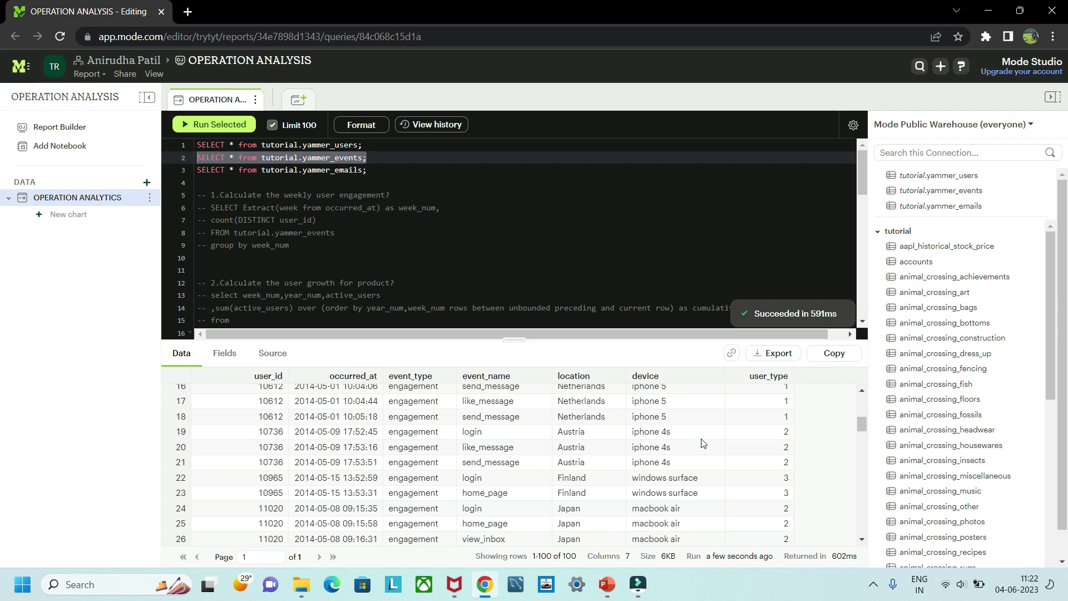
{"action": "scroll", "coordinate": [733, 437], "scroll_direction": "up", "scroll_amount": 5}
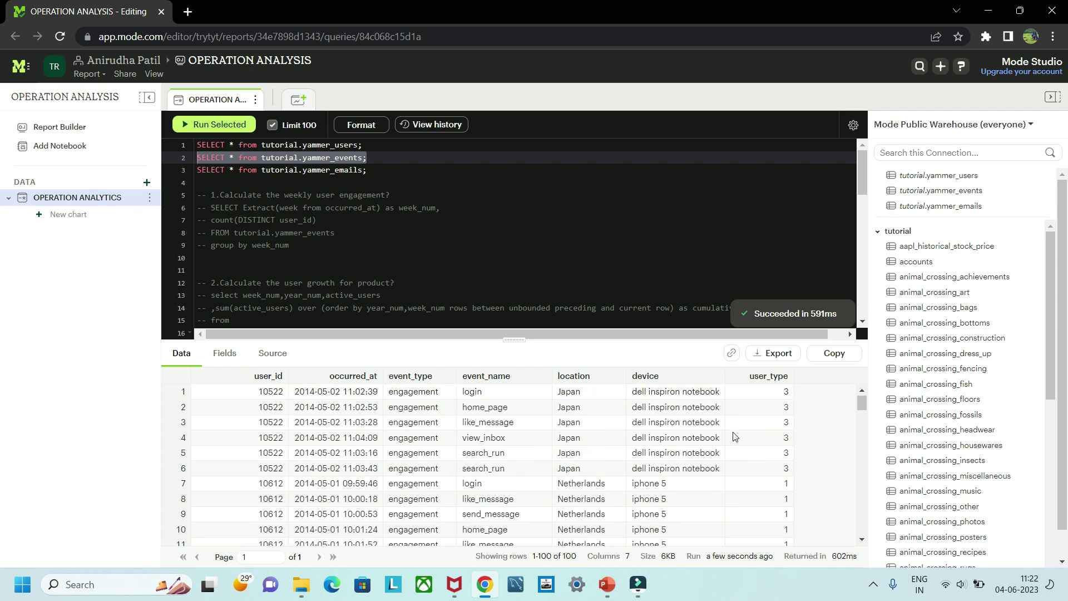
{"action": "scroll", "coordinate": [734, 436], "scroll_direction": "down", "scroll_amount": 20}
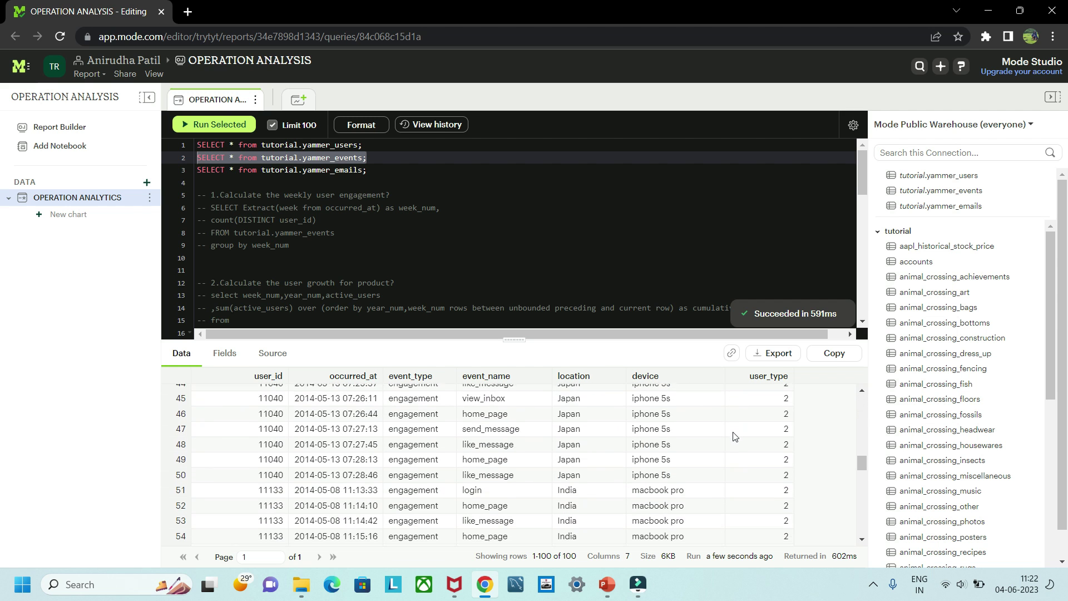
Run only the "SELECT * from tutorial.yammer_emails;" statement and look through the returned rows.
{"action": "left_click", "coordinate": [549, 207]}
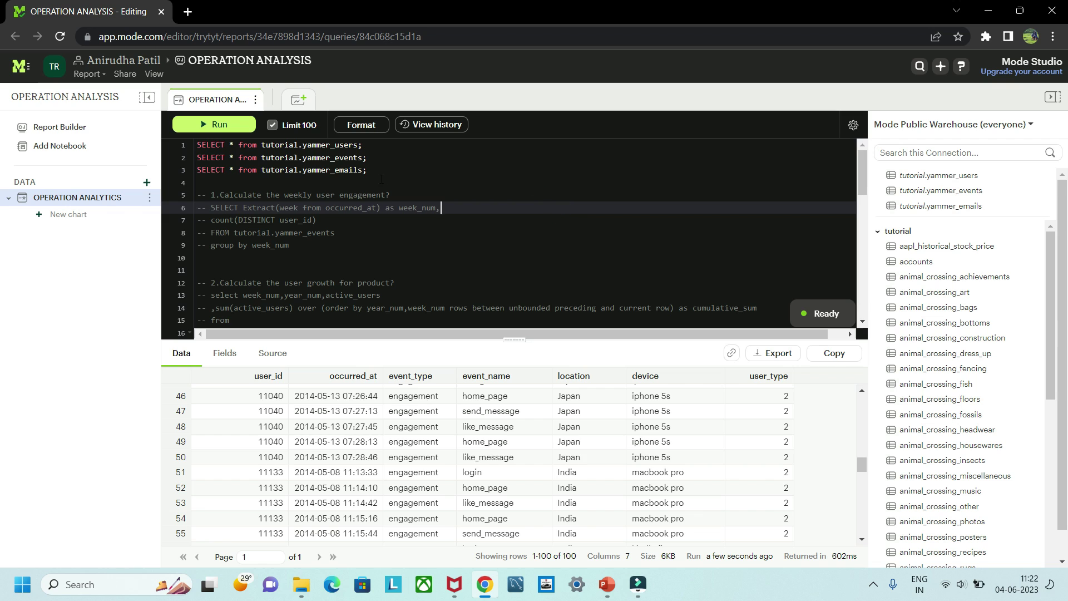
{"action": "left_click_drag", "start_coordinate": [365, 170], "coordinate": [195, 172]}
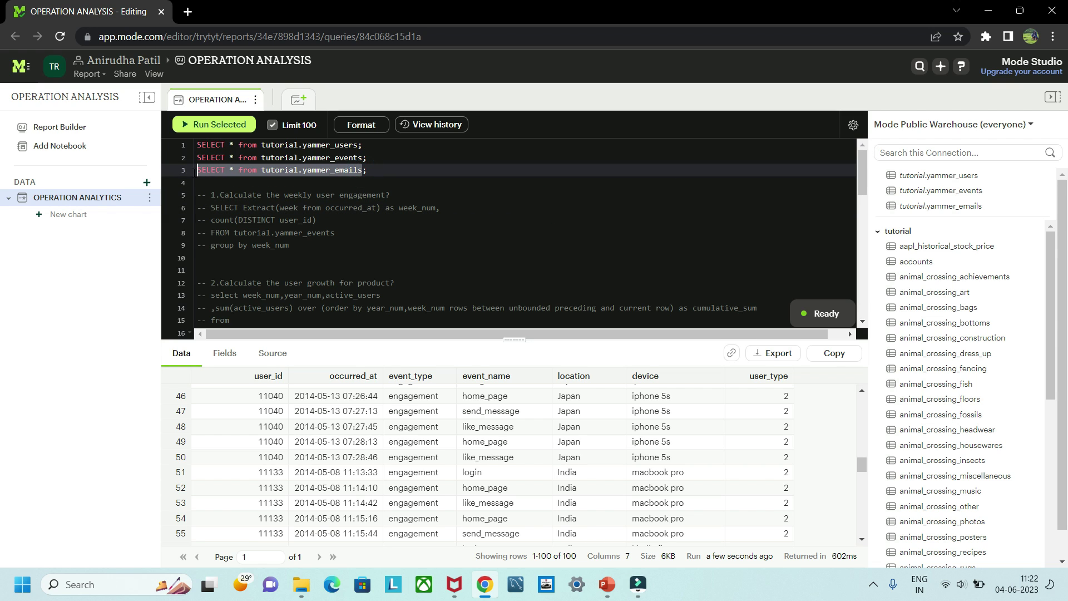
{"action": "left_click", "coordinate": [215, 124]}
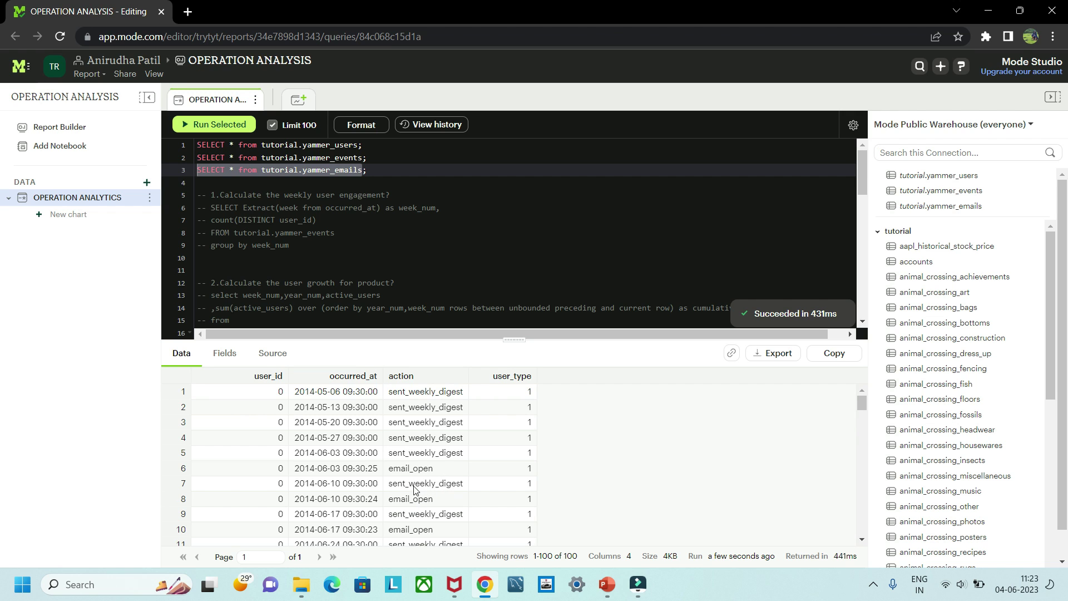
{"action": "scroll", "coordinate": [422, 490], "scroll_direction": "down", "scroll_amount": 5}
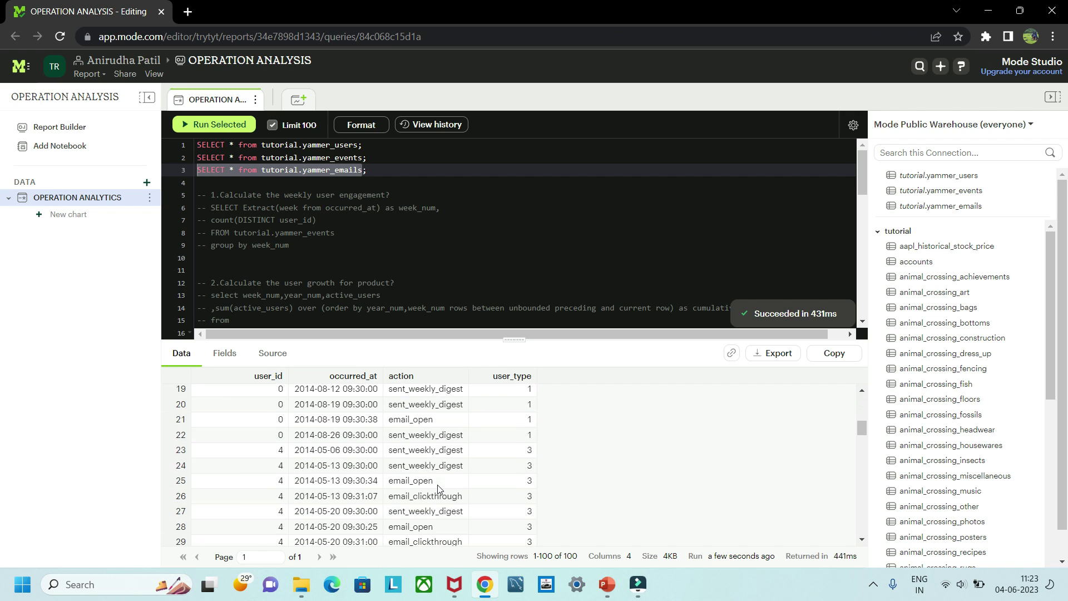
{"action": "scroll", "coordinate": [423, 428], "scroll_direction": "up", "scroll_amount": 5}
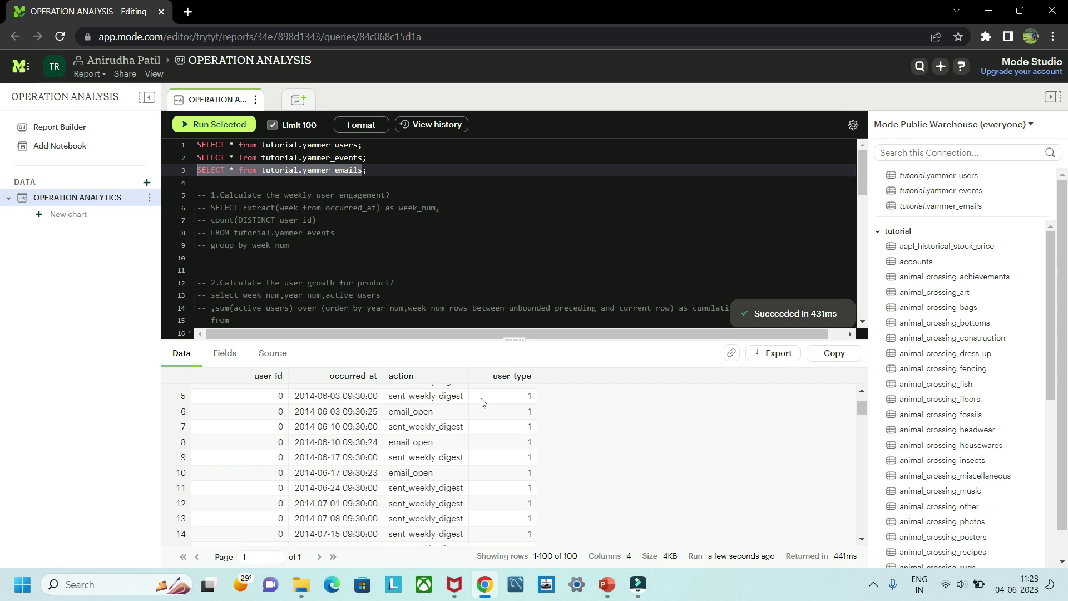
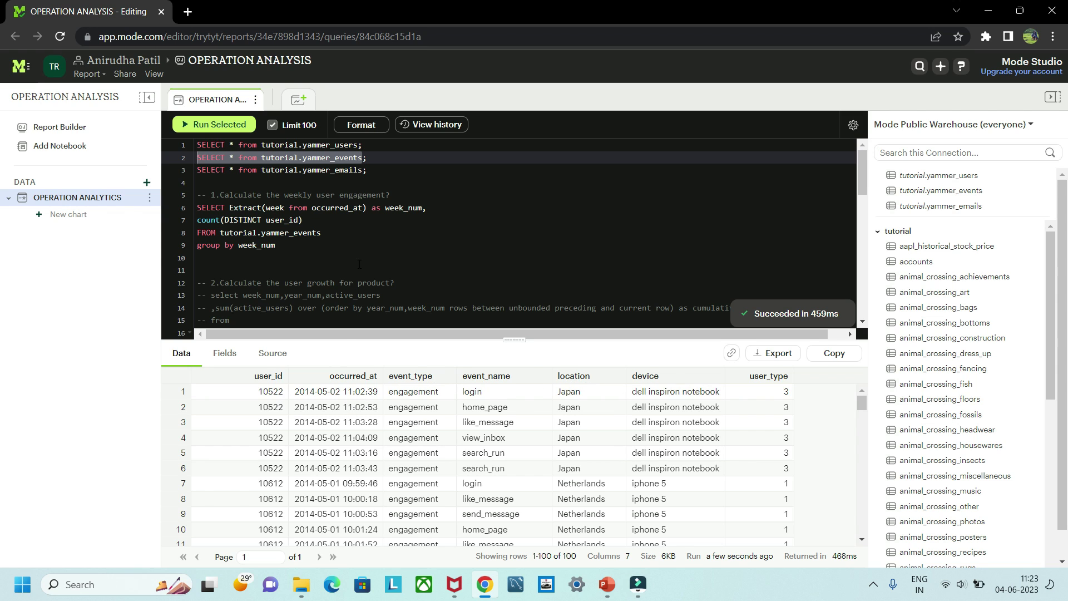
Examine the weekly user engagement query, focusing on its week extraction from occurred_at and the week_num alias.
{"action": "scroll", "coordinate": [359, 264], "scroll_direction": "down", "scroll_amount": 2}
{"action": "scroll", "coordinate": [359, 264], "scroll_direction": "up", "scroll_amount": 2}
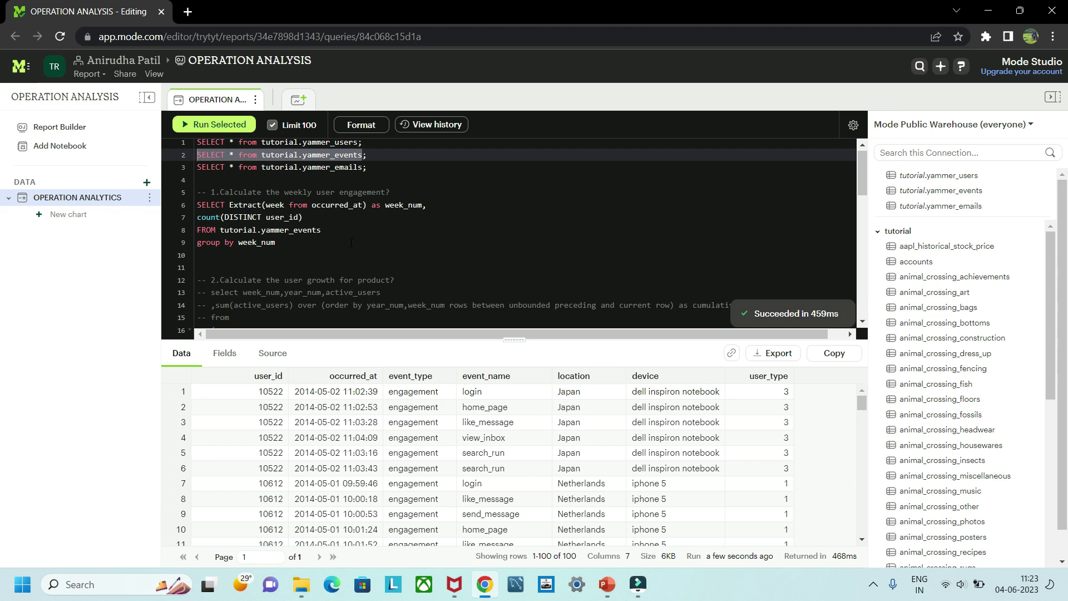
{"action": "left_click", "coordinate": [245, 205]}
{"action": "double_click", "coordinate": [245, 205]}
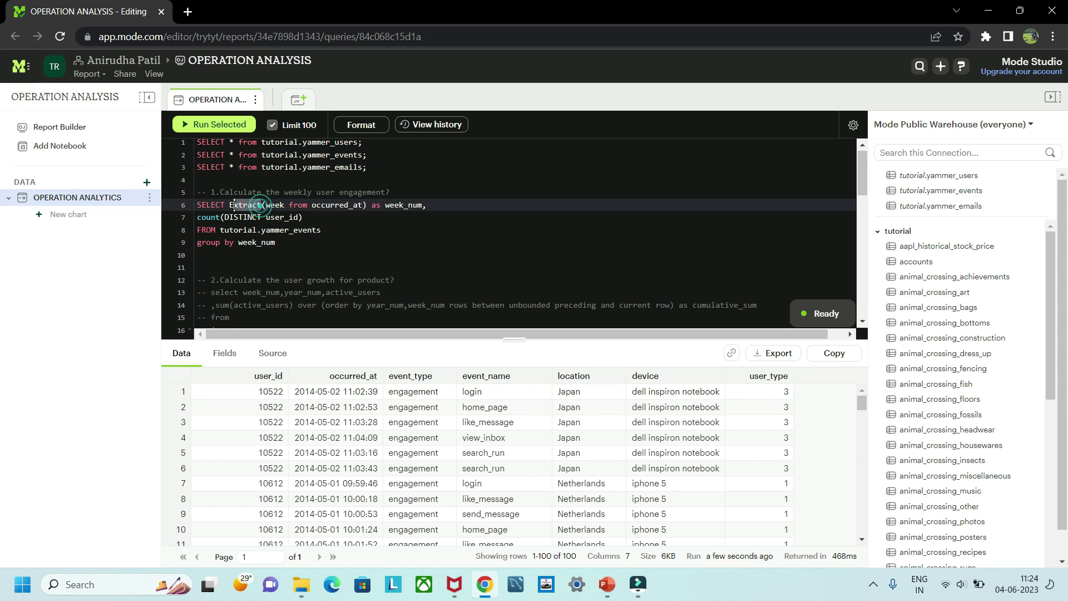
{"action": "left_click", "coordinate": [284, 204]}
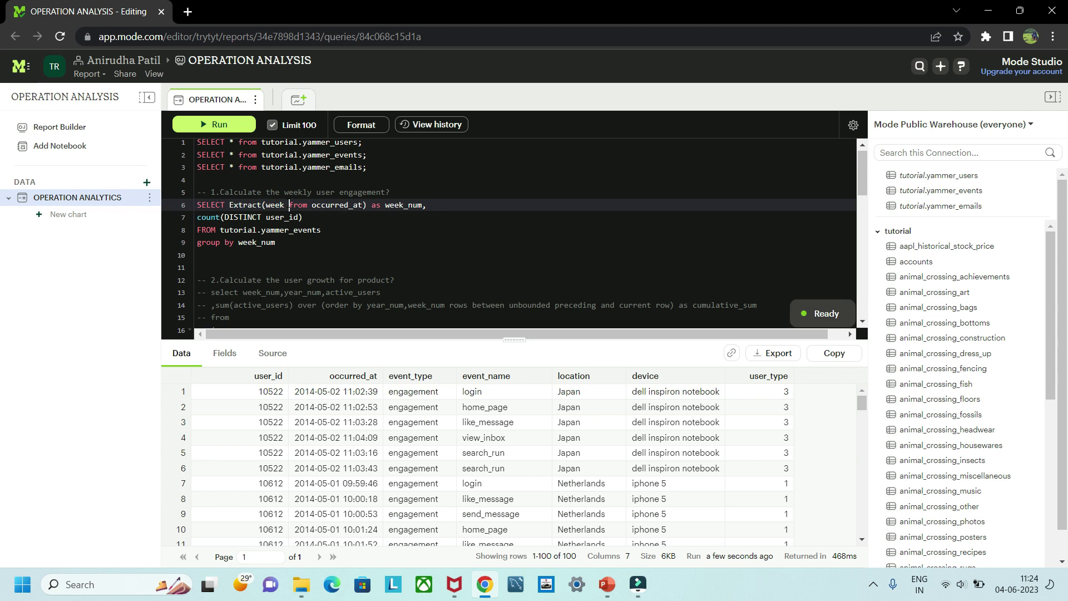
{"action": "double_click", "coordinate": [283, 205]}
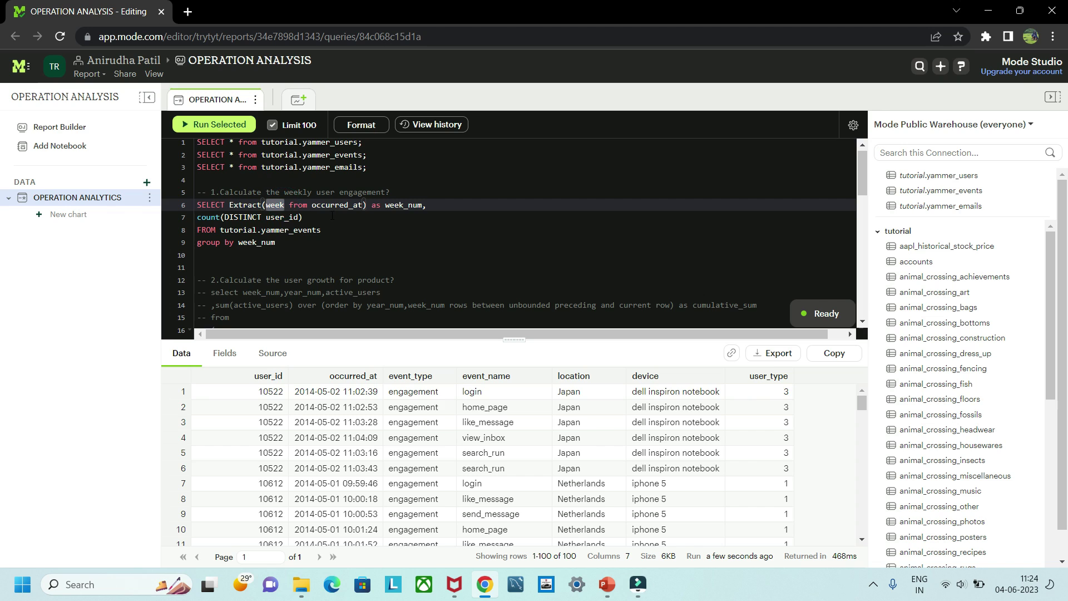
{"action": "left_click", "coordinate": [364, 205]}
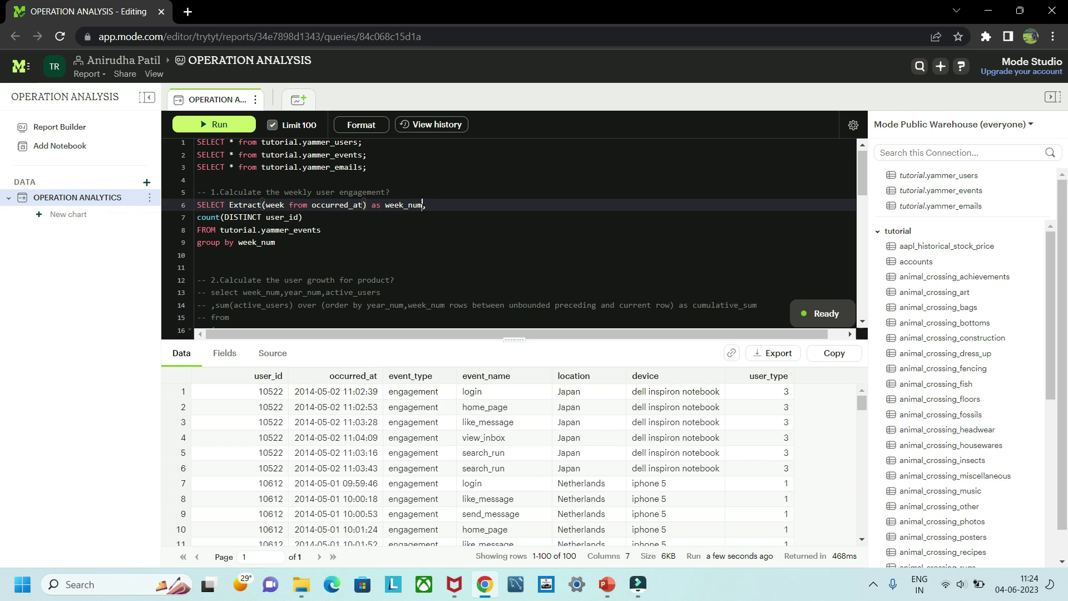
{"action": "left_click_drag", "start_coordinate": [423, 205], "coordinate": [408, 205]}
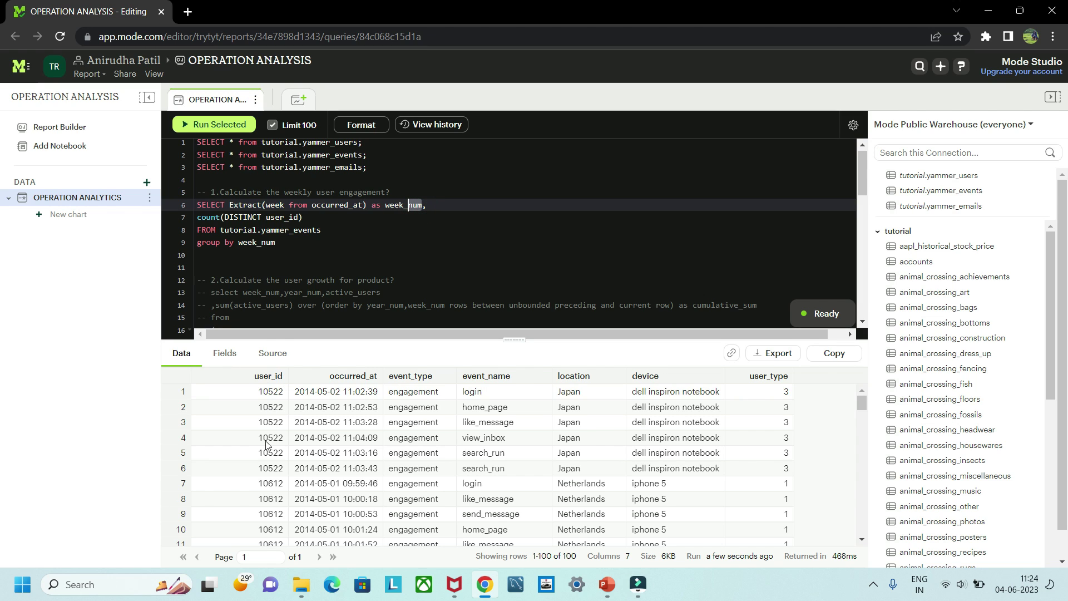
{"action": "left_click", "coordinate": [346, 234]}
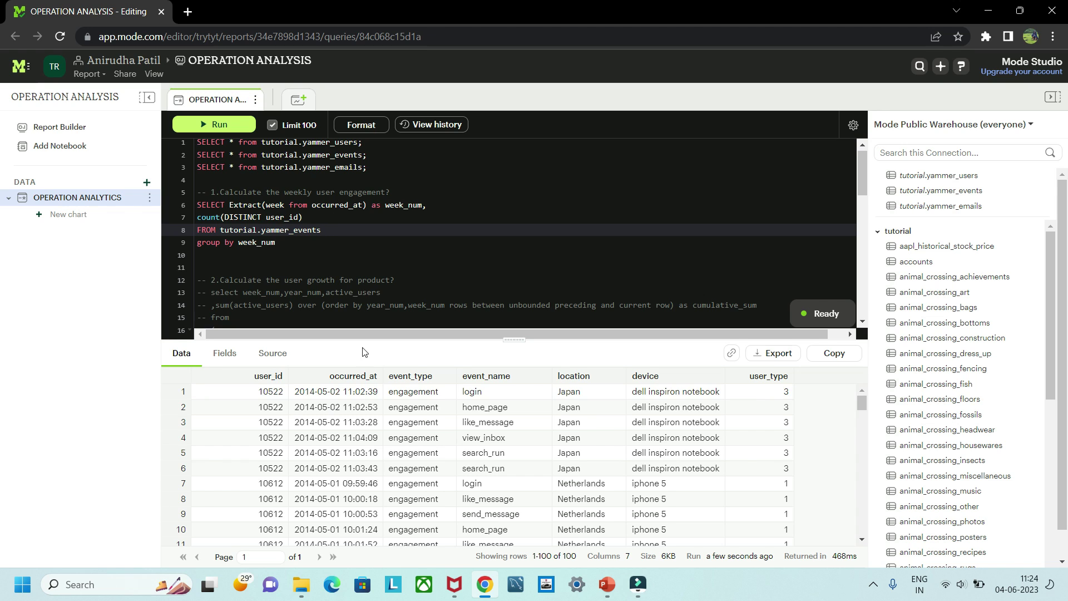
{"action": "left_click", "coordinate": [319, 192]}
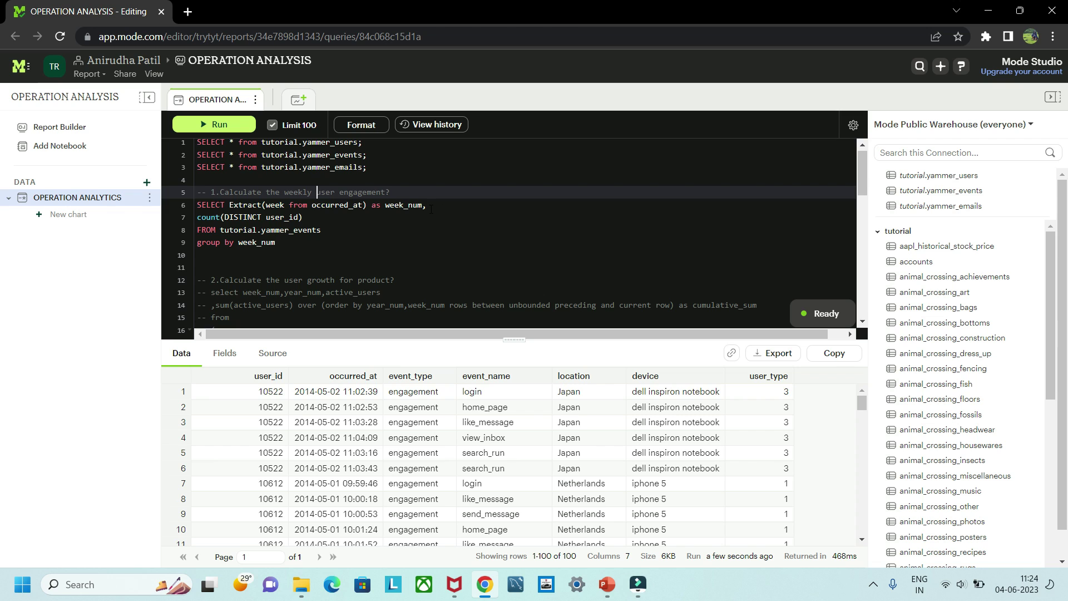
{"action": "left_click_drag", "start_coordinate": [431, 206], "coordinate": [266, 206]}
Run only the weekly user engagement query on lines 6 to 9.
{"action": "left_click", "coordinate": [286, 243]}
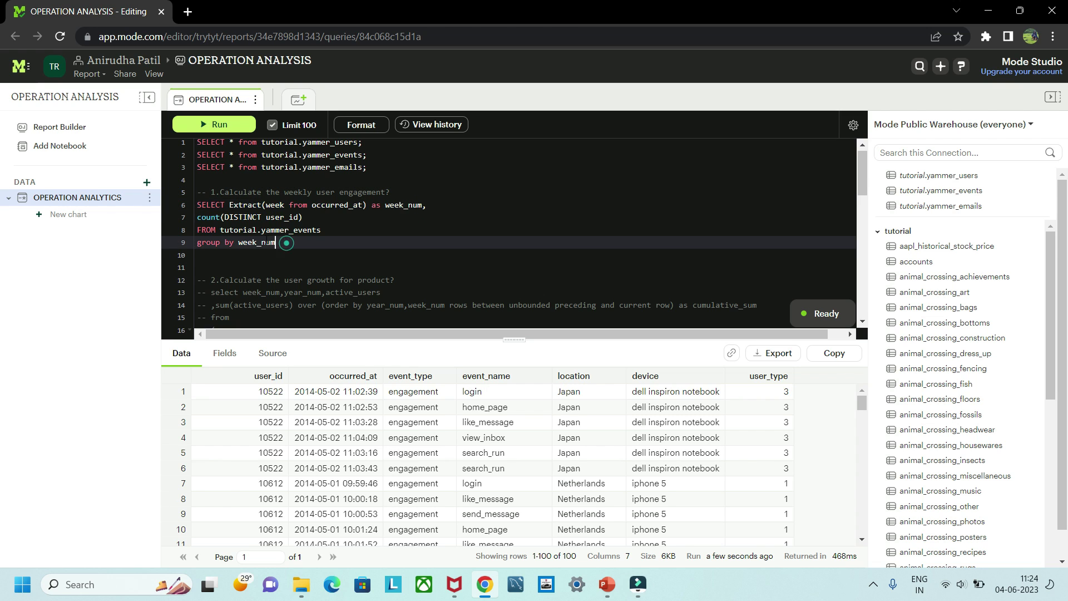
{"action": "left_click_drag", "start_coordinate": [275, 242], "coordinate": [197, 205]}
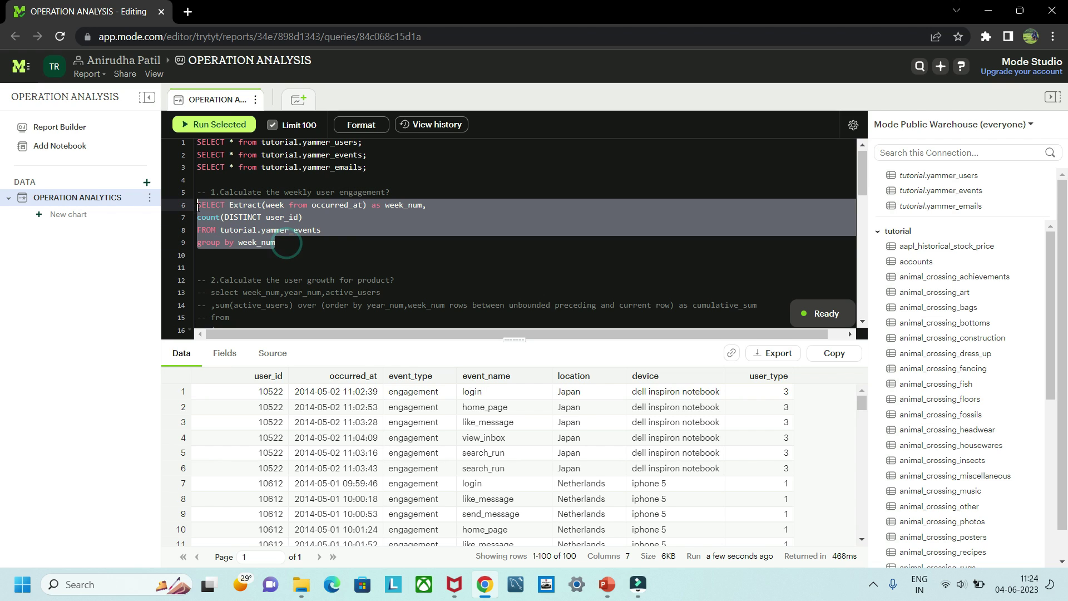
{"action": "left_click", "coordinate": [219, 121]}
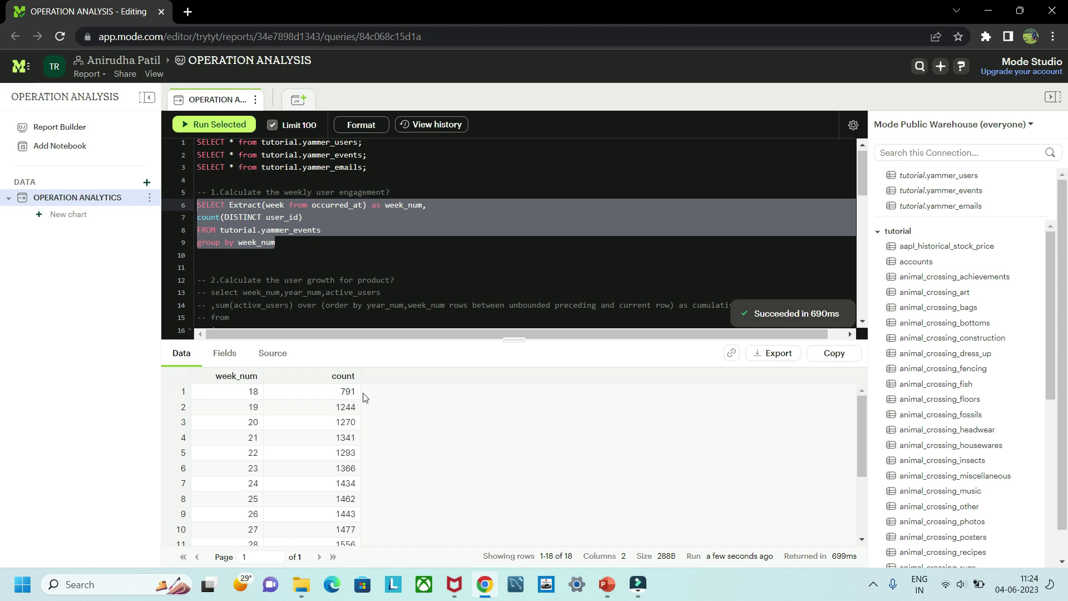
Uncomment the user growth query under question 2 and insert a blank line between its heading and the select statement.
{"action": "left_click", "coordinate": [483, 239]}
{"action": "scroll", "coordinate": [483, 239], "scroll_direction": "down", "scroll_amount": 3}
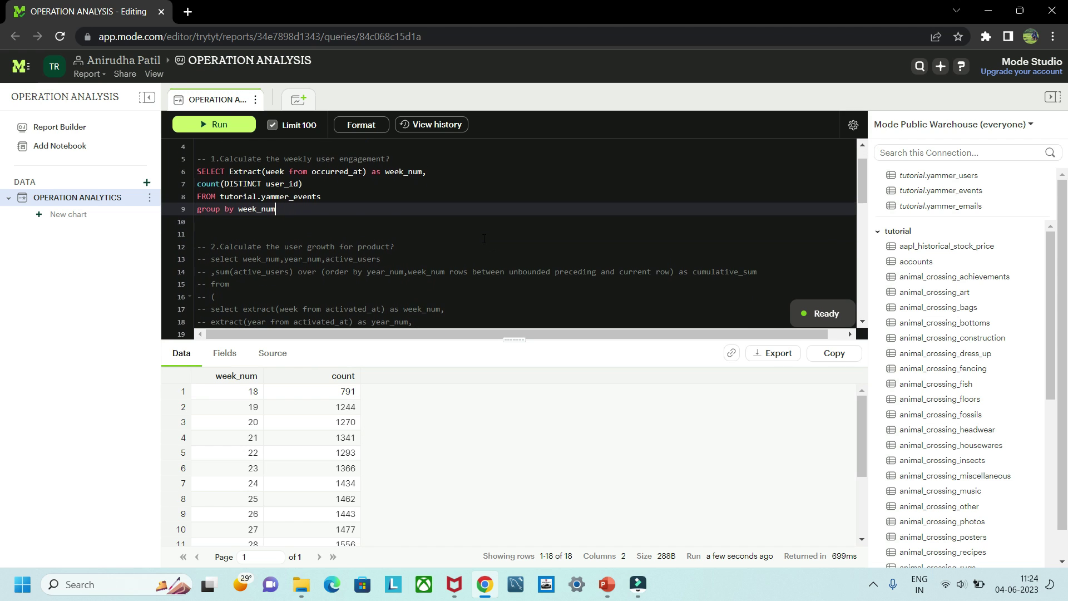
{"action": "scroll", "coordinate": [481, 238], "scroll_direction": "down", "scroll_amount": 1}
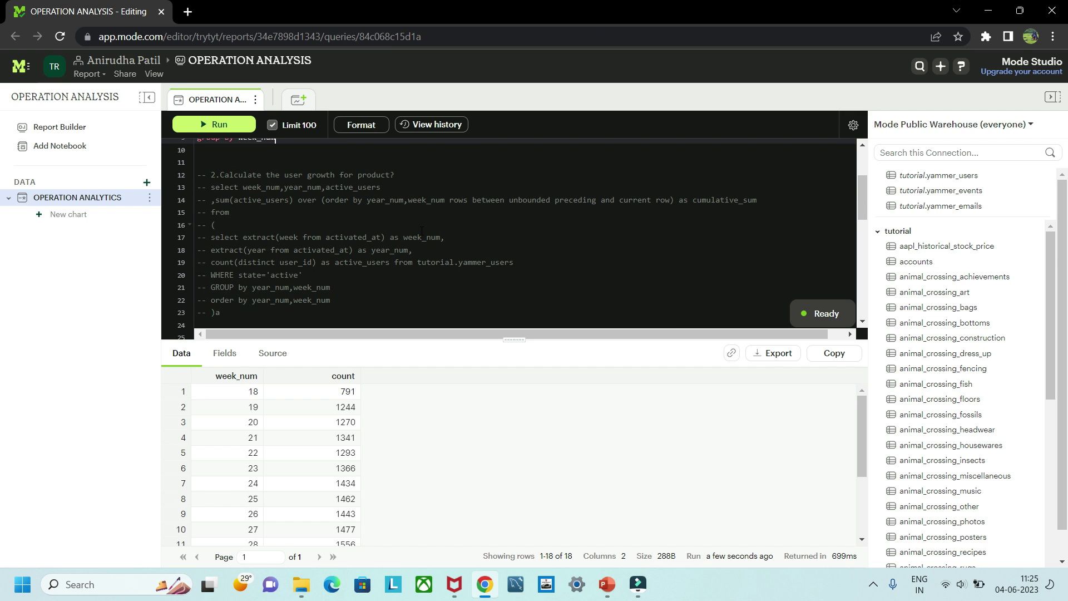
{"action": "scroll", "coordinate": [422, 230], "scroll_direction": "up", "scroll_amount": 2}
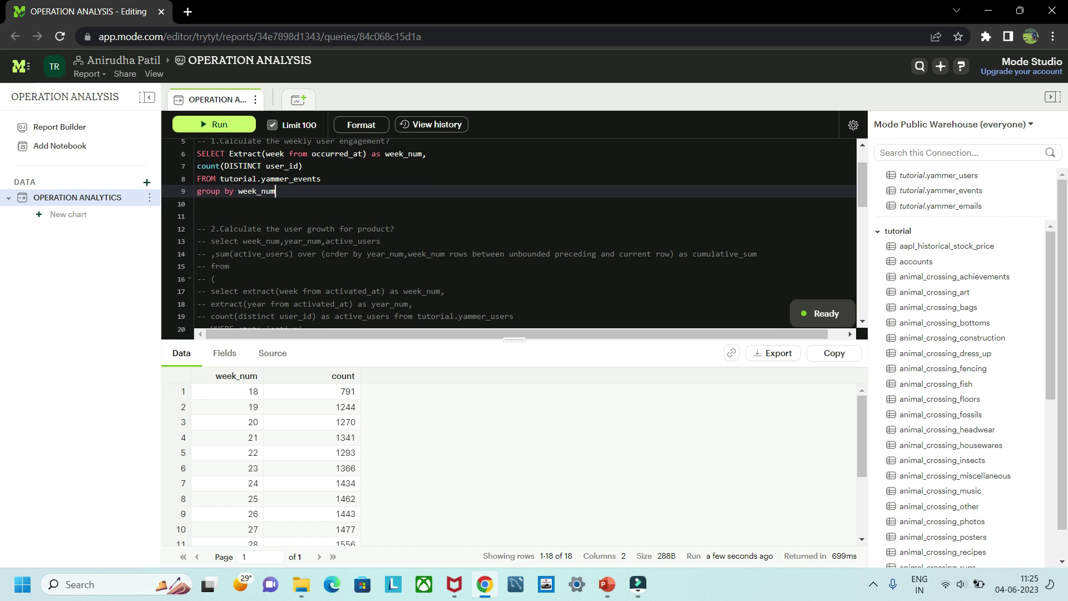
{"action": "scroll", "coordinate": [320, 252], "scroll_direction": "down", "scroll_amount": 4}
{"action": "left_click_drag", "start_coordinate": [221, 271], "coordinate": [194, 149]}
{"action": "key", "text": "ctrl+slash"}
{"action": "scroll", "coordinate": [380, 263], "scroll_direction": "up", "scroll_amount": 1}
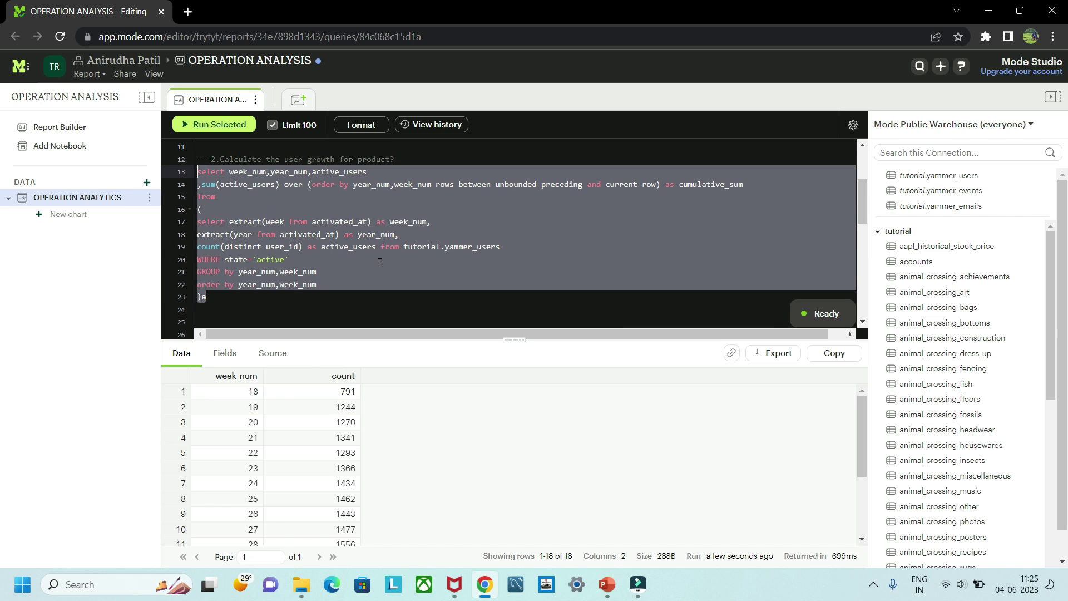
{"action": "left_click", "coordinate": [404, 258]}
{"action": "left_click", "coordinate": [411, 160]}
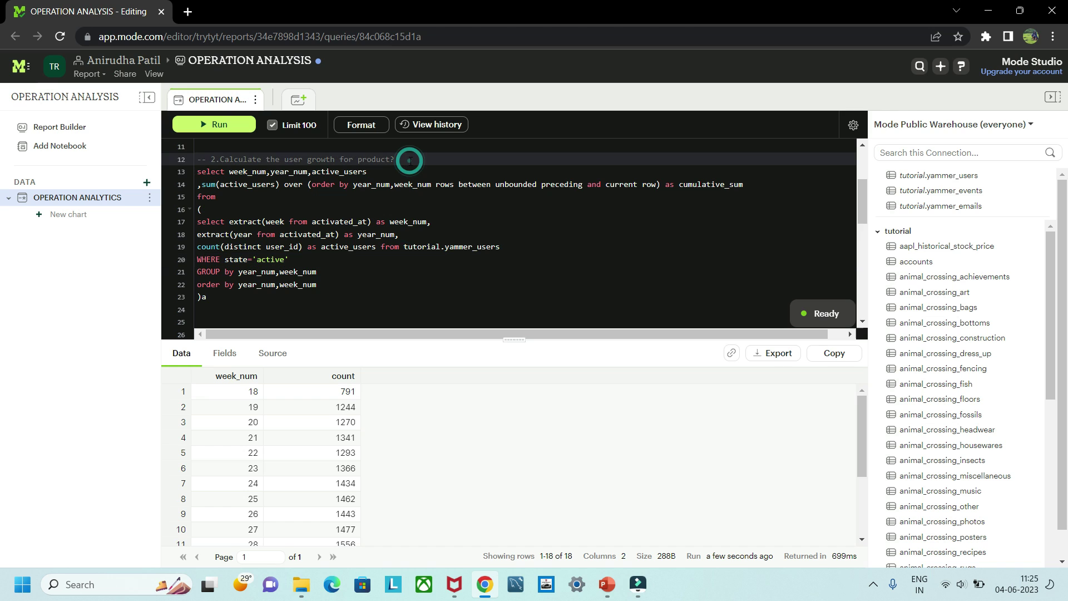
{"action": "key", "text": "Return"}
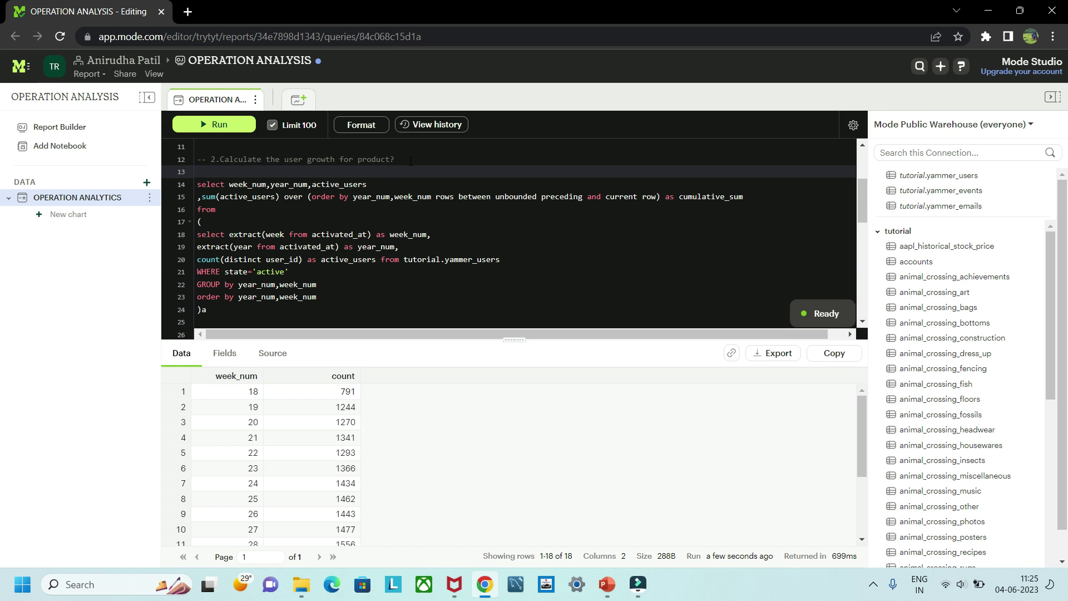
Run only the "SELECT * from tutorial.yammer_users;" statement on line 1 and return to the user growth query.
{"action": "scroll", "coordinate": [403, 203], "scroll_direction": "up", "scroll_amount": 4}
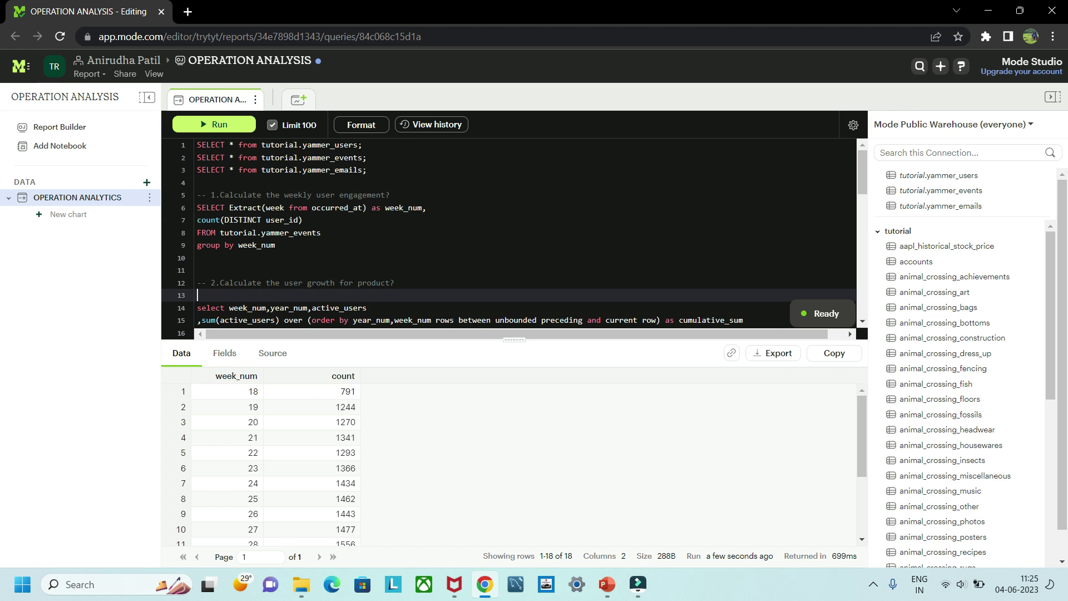
{"action": "left_click_drag", "start_coordinate": [358, 144], "coordinate": [184, 145]}
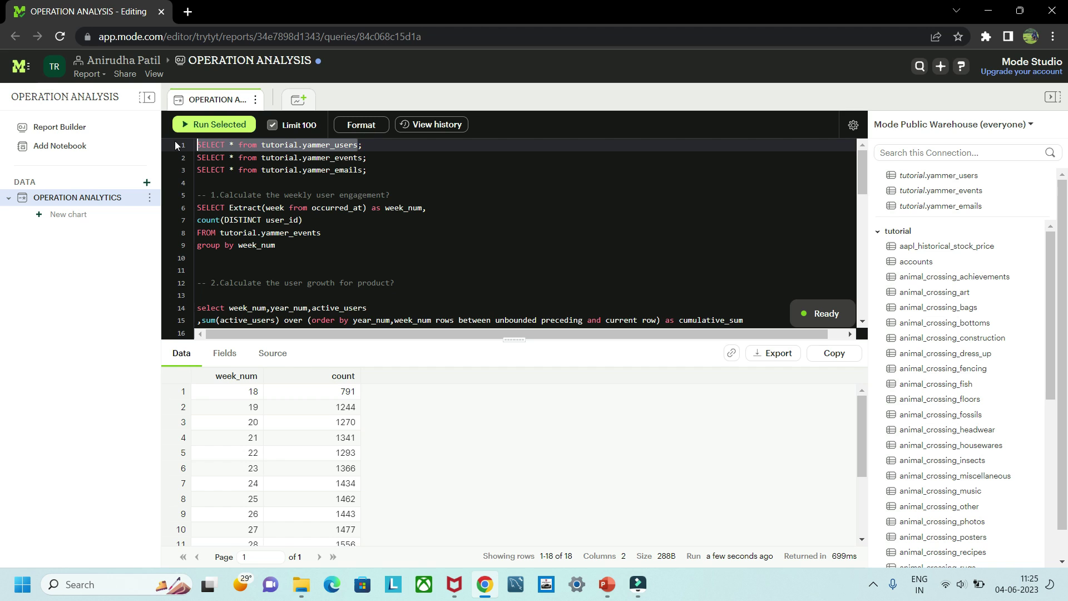
{"action": "left_click", "coordinate": [207, 123]}
{"action": "scroll", "coordinate": [505, 260], "scroll_direction": "down", "scroll_amount": 4}
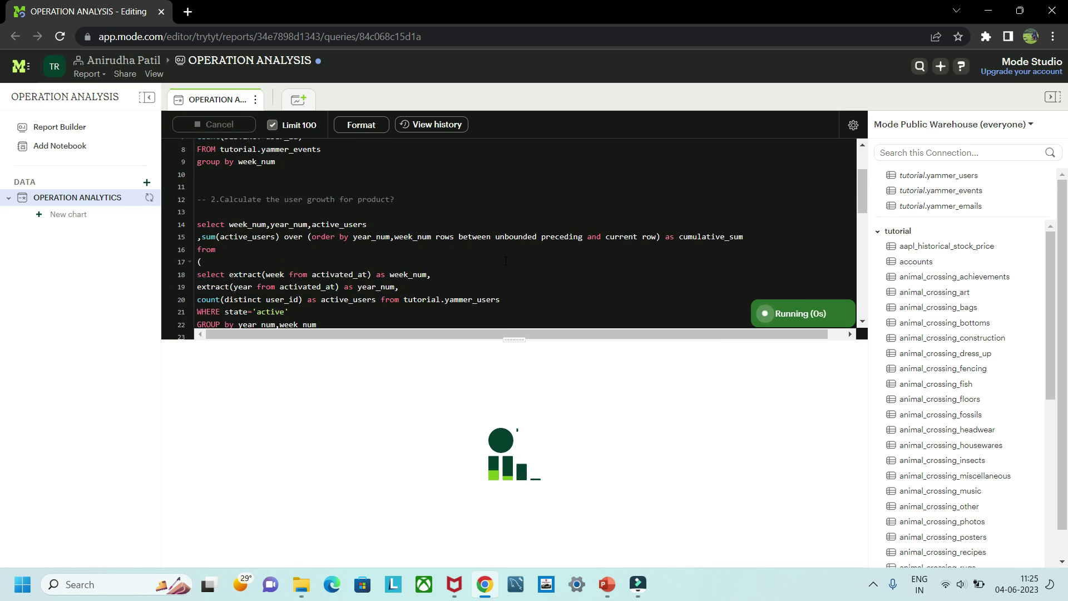
{"action": "scroll", "coordinate": [505, 261], "scroll_direction": "up", "scroll_amount": 1}
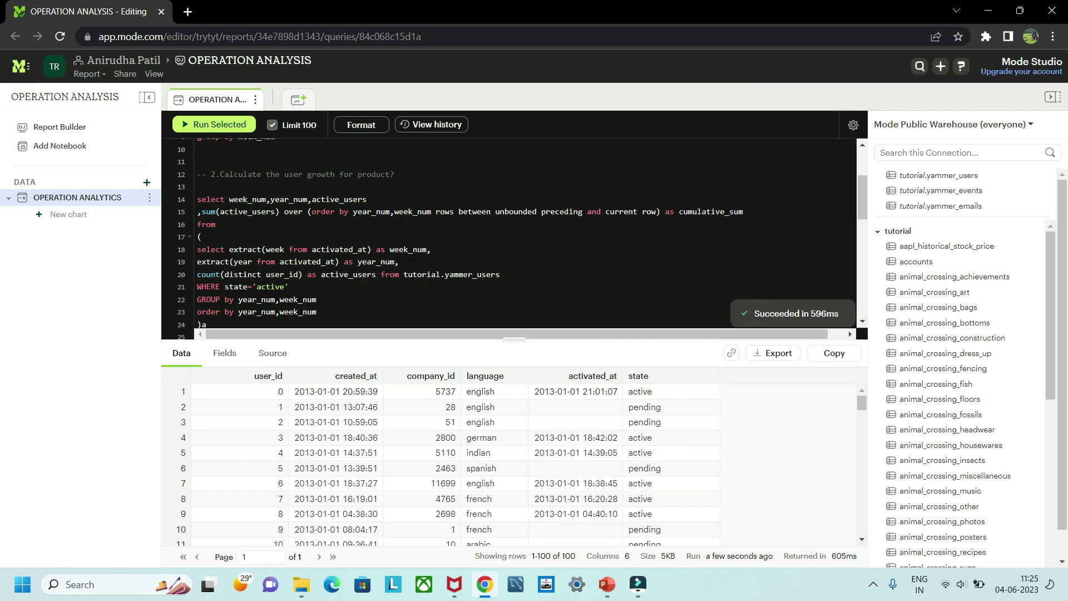
Examine the user growth query under question 2 against the yammer_users columns, and glance at the weekly engagement per device query.
{"action": "scroll", "coordinate": [414, 257], "scroll_direction": "down", "scroll_amount": 3}
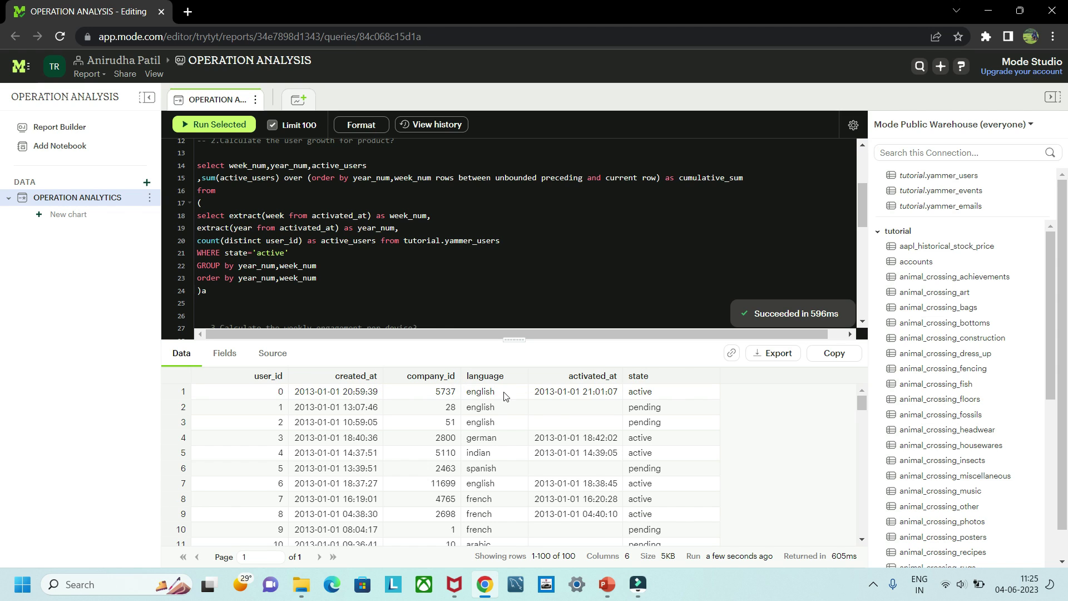
{"action": "left_click", "coordinate": [629, 286]}
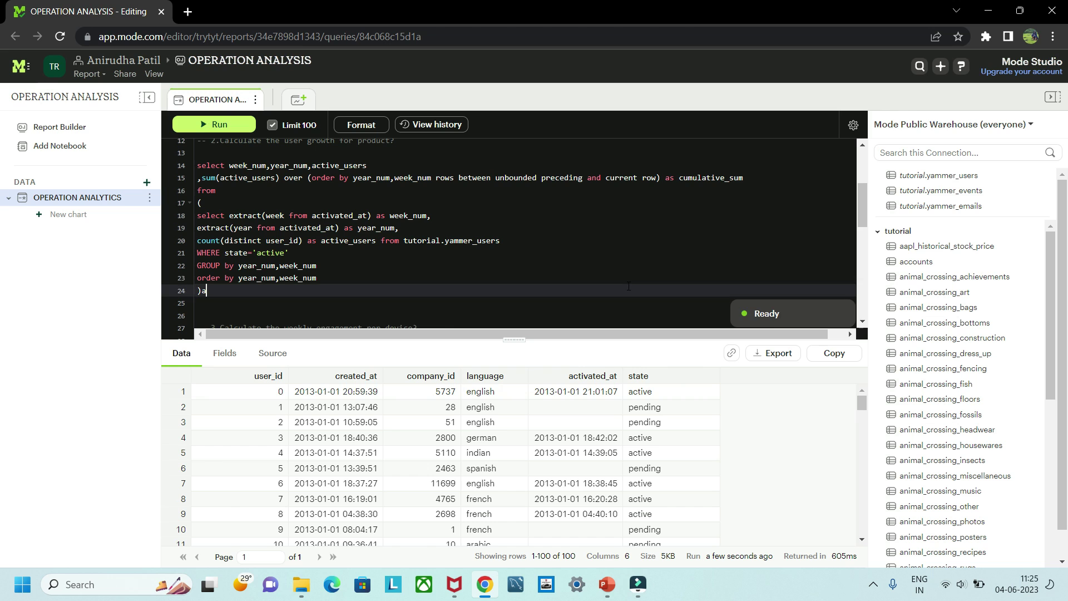
{"action": "scroll", "coordinate": [628, 286], "scroll_direction": "up", "scroll_amount": 1}
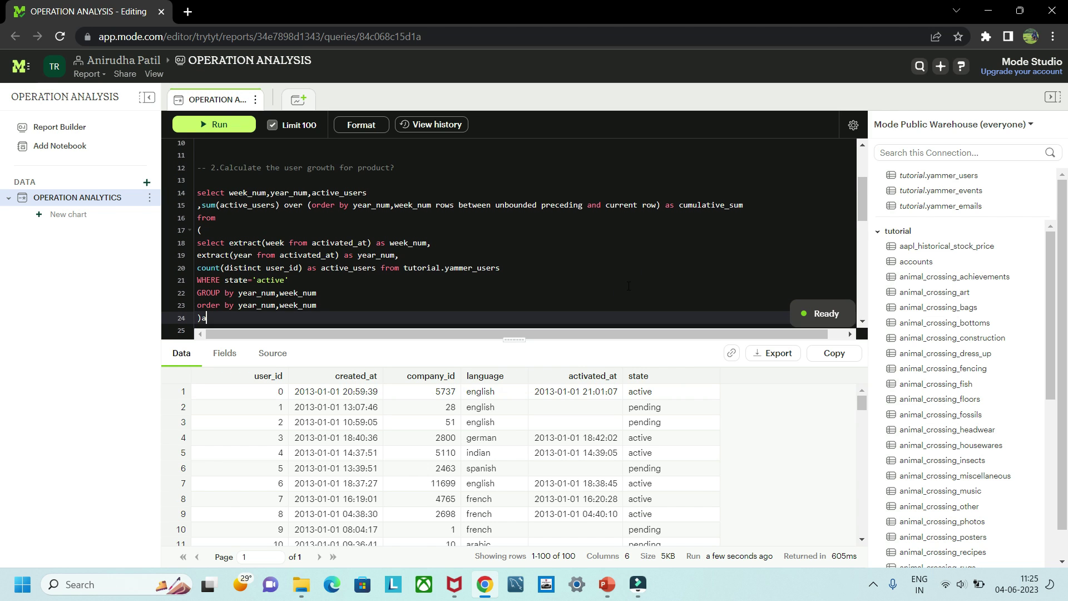
{"action": "scroll", "coordinate": [628, 286], "scroll_direction": "down", "scroll_amount": 4}
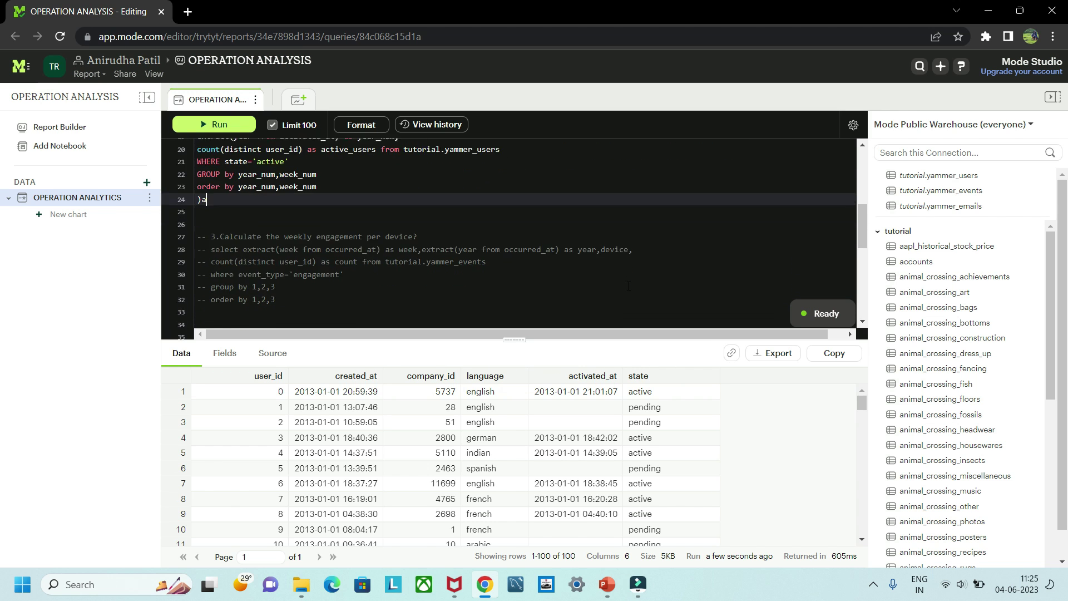
{"action": "scroll", "coordinate": [629, 286], "scroll_direction": "down", "scroll_amount": 4}
{"action": "scroll", "coordinate": [629, 286], "scroll_direction": "up", "scroll_amount": 4}
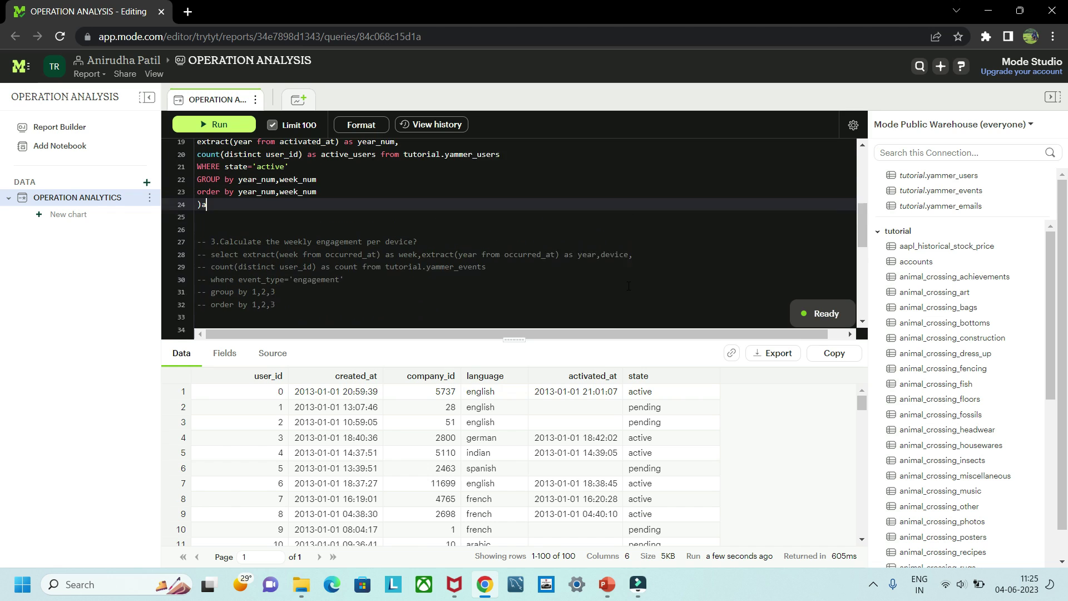
{"action": "scroll", "coordinate": [629, 286], "scroll_direction": "up", "scroll_amount": 4}
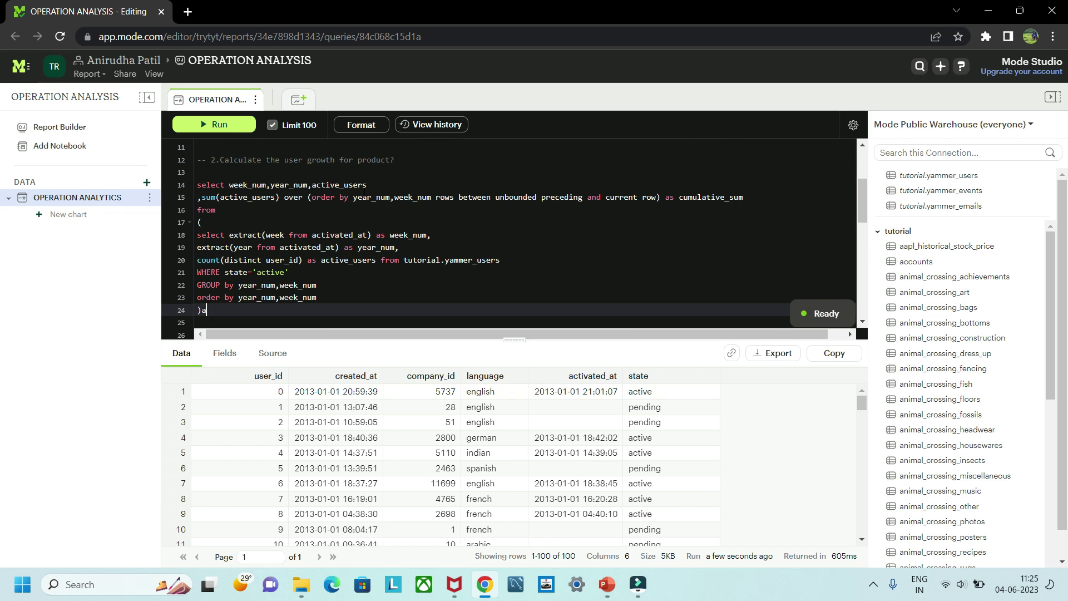
{"action": "scroll", "coordinate": [365, 191], "scroll_direction": "up", "scroll_amount": 1}
{"action": "scroll", "coordinate": [364, 191], "scroll_direction": "up", "scroll_amount": 1}
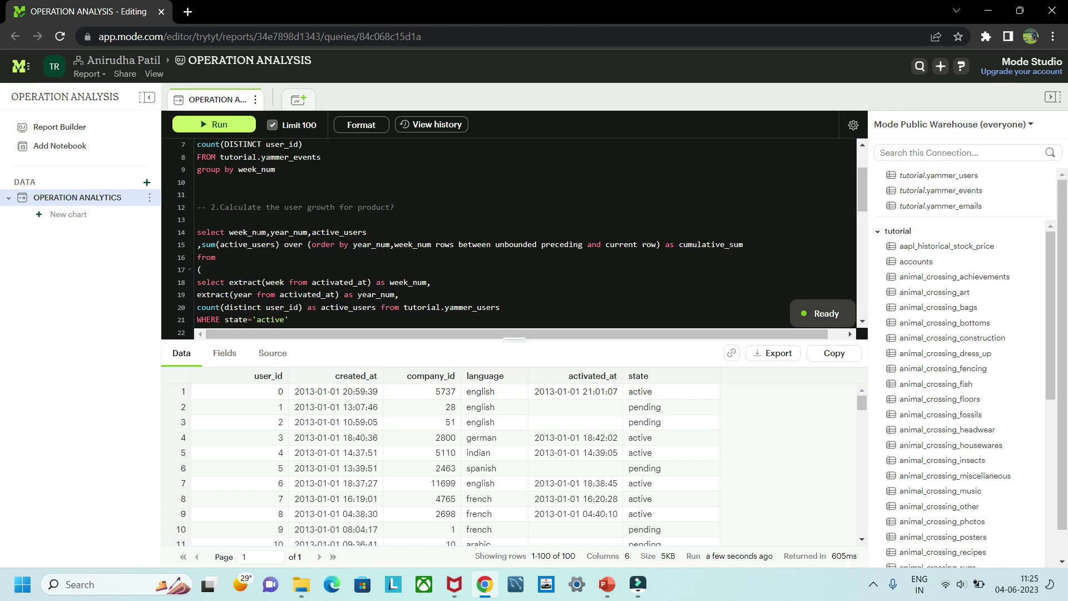
{"action": "scroll", "coordinate": [266, 256], "scroll_direction": "down", "scroll_amount": 2}
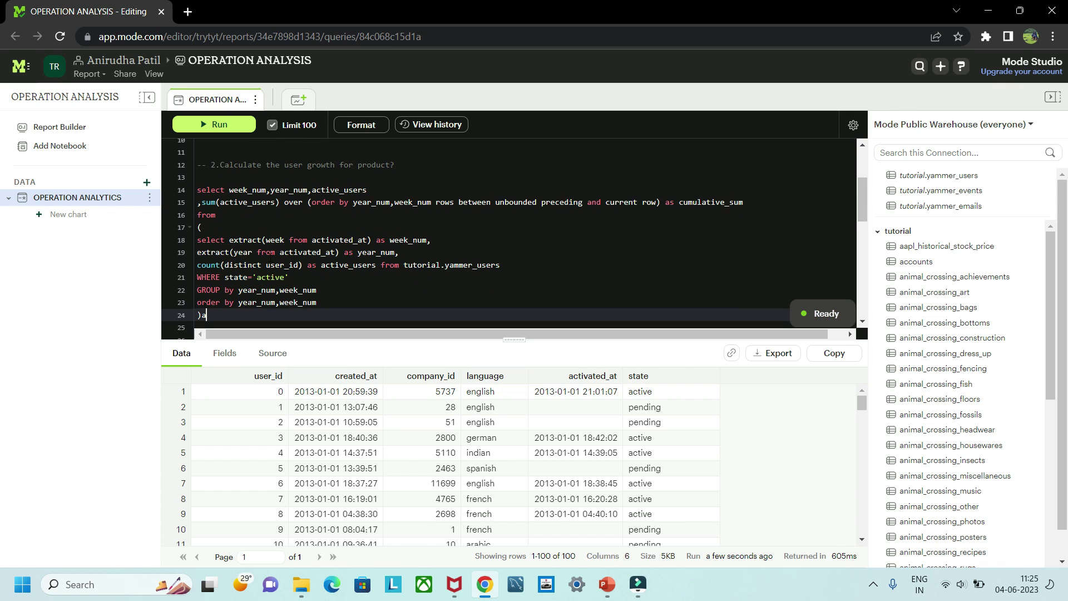
Examine the user growth subquery on lines 18 to 23, including the state='active' filter and the distinct user_id count aliased as active_users.
{"action": "left_click", "coordinate": [204, 285]}
{"action": "type", "text": "a"}
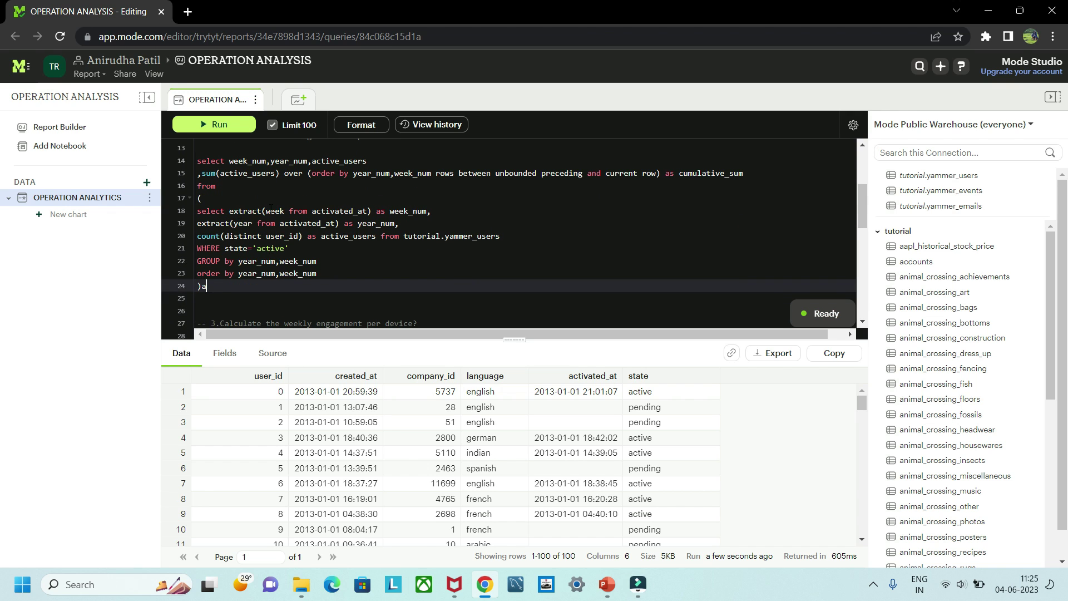
{"action": "left_click", "coordinate": [288, 210]}
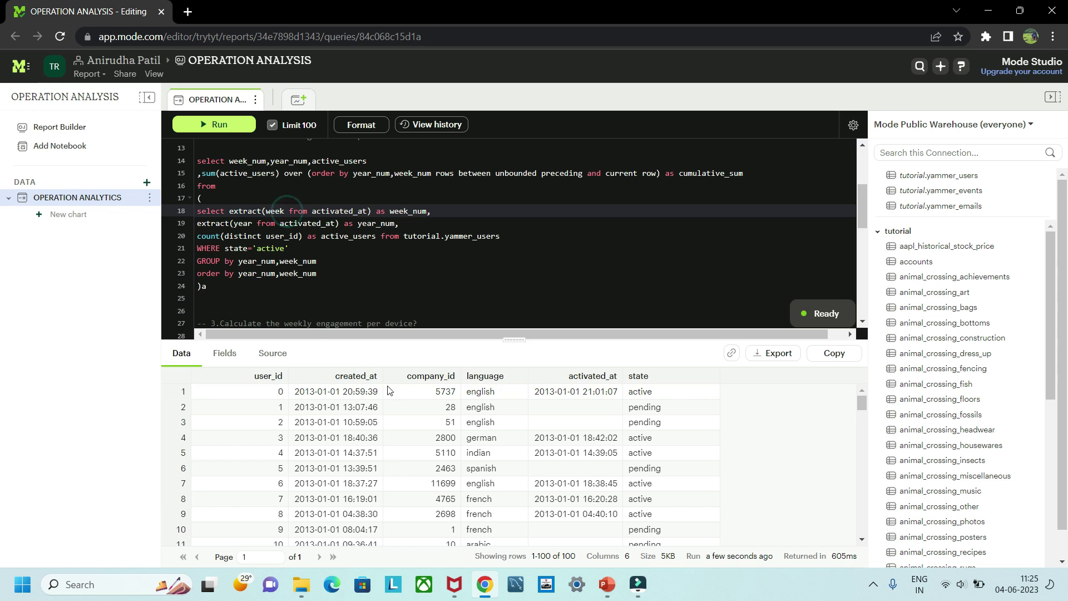
{"action": "left_click", "coordinate": [445, 273]}
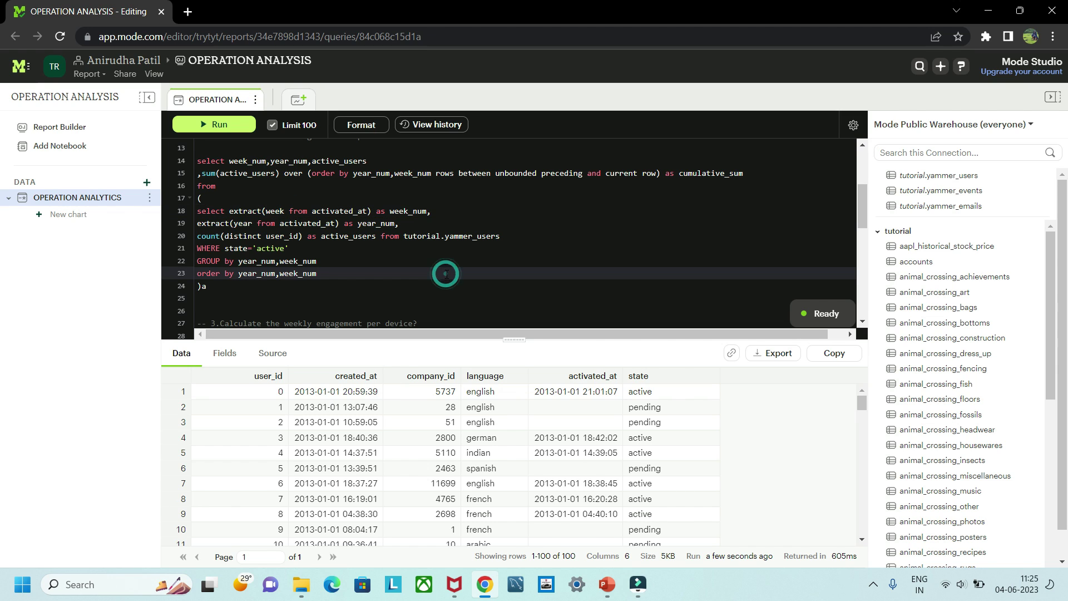
{"action": "left_click", "coordinate": [497, 235]}
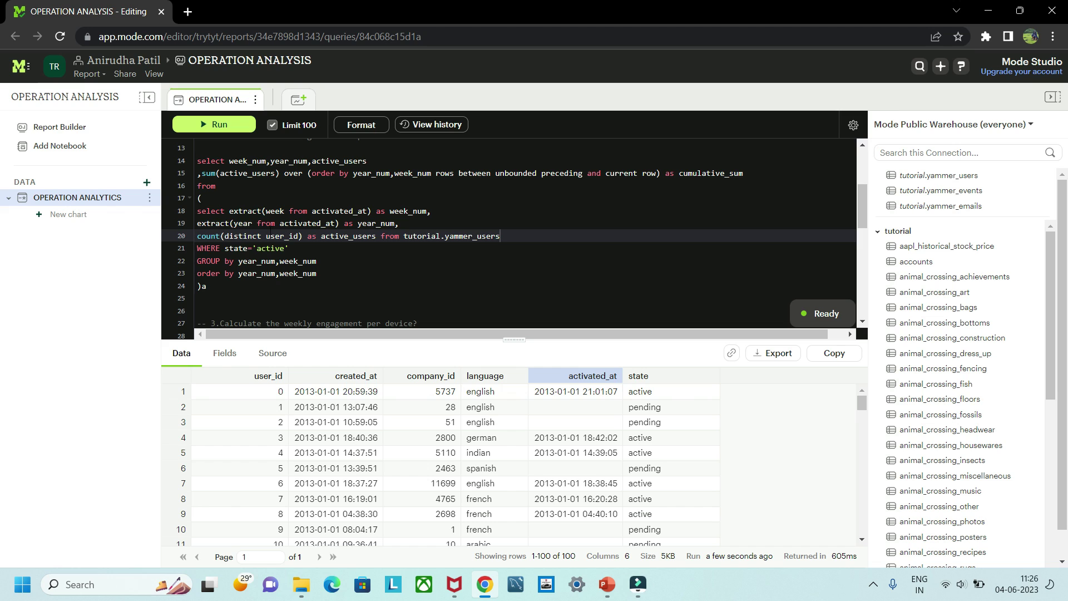
{"action": "scroll", "coordinate": [289, 234], "scroll_direction": "up", "scroll_amount": 1}
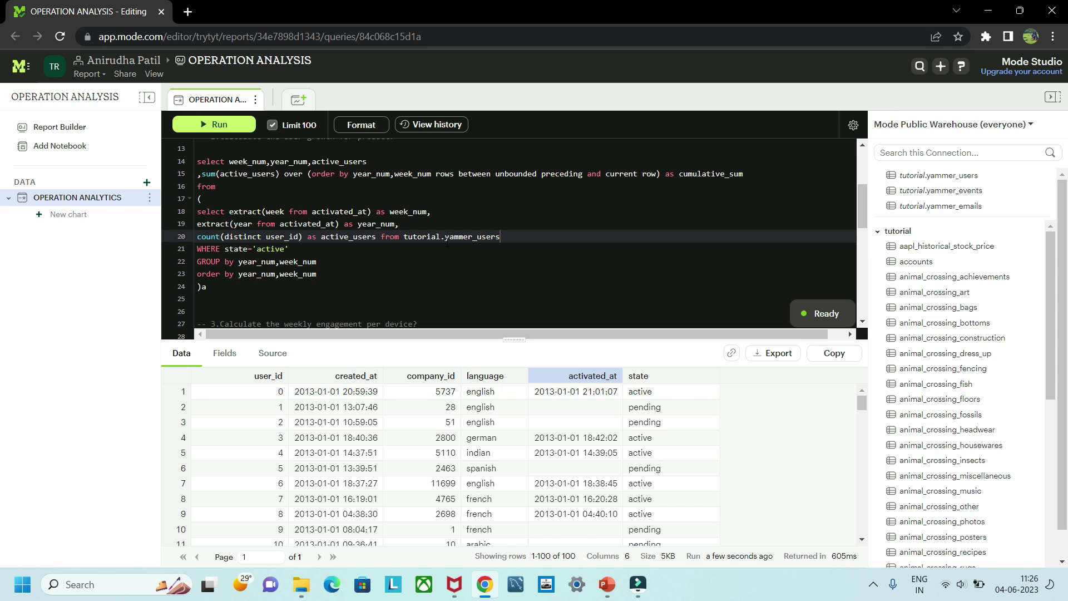
{"action": "left_click", "coordinate": [295, 248]}
{"action": "key", "text": "shift+Home"}
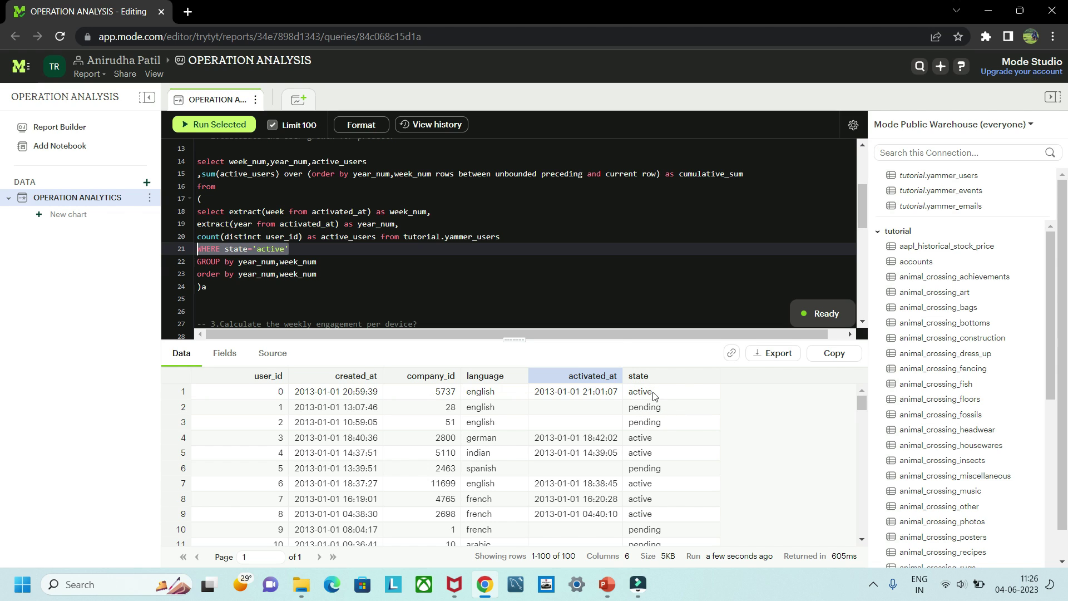
{"action": "left_click", "coordinate": [423, 273]}
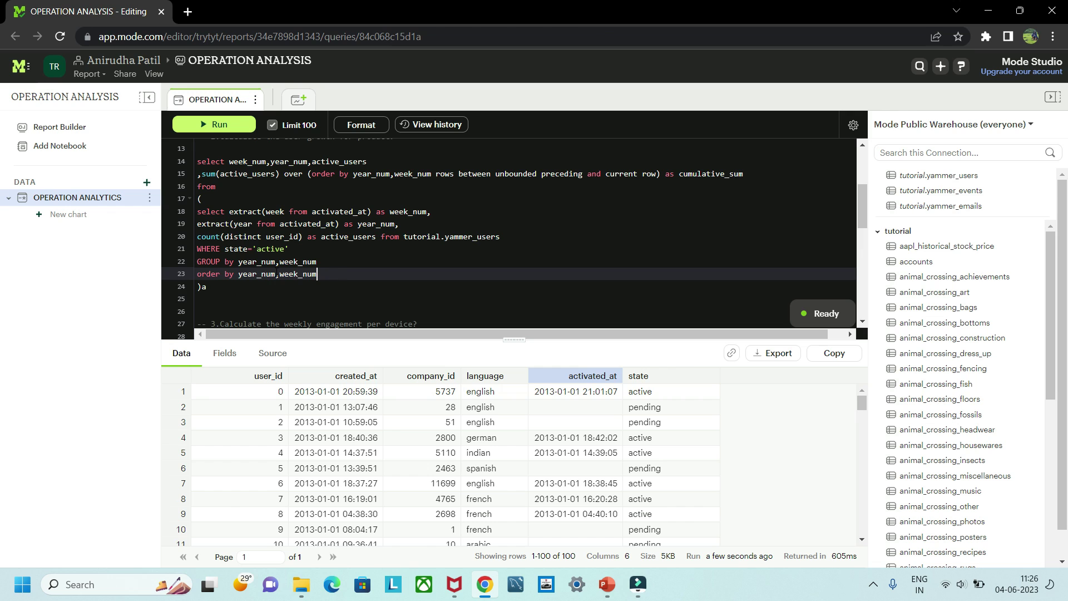
{"action": "left_click_drag", "start_coordinate": [326, 276], "coordinate": [201, 219]}
{"action": "left_click", "coordinate": [276, 212]}
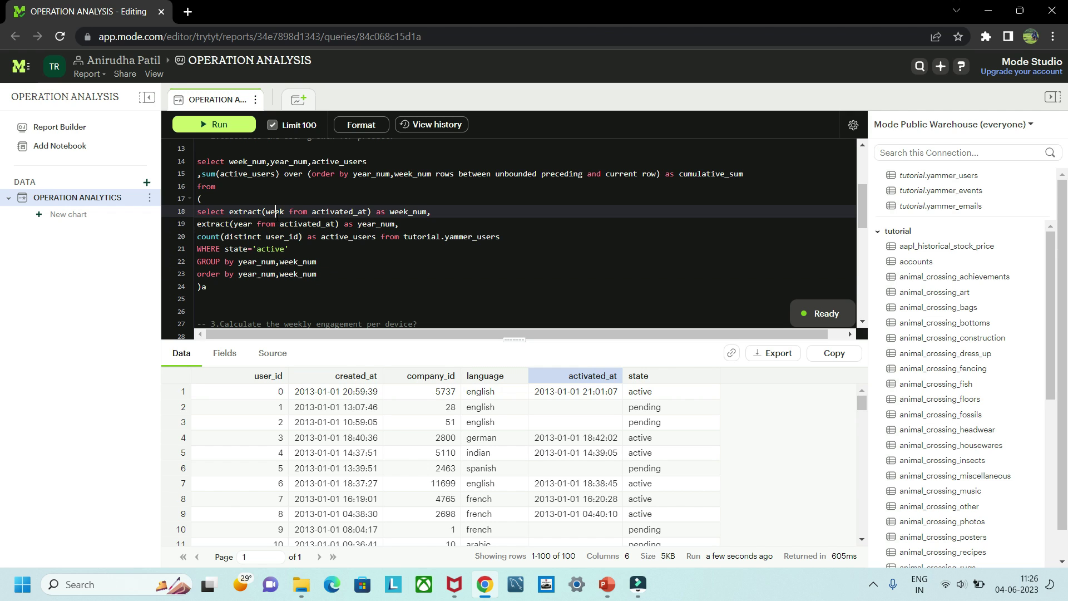
{"action": "left_click_drag", "start_coordinate": [333, 275], "coordinate": [206, 217]}
{"action": "left_click", "coordinate": [280, 235]}
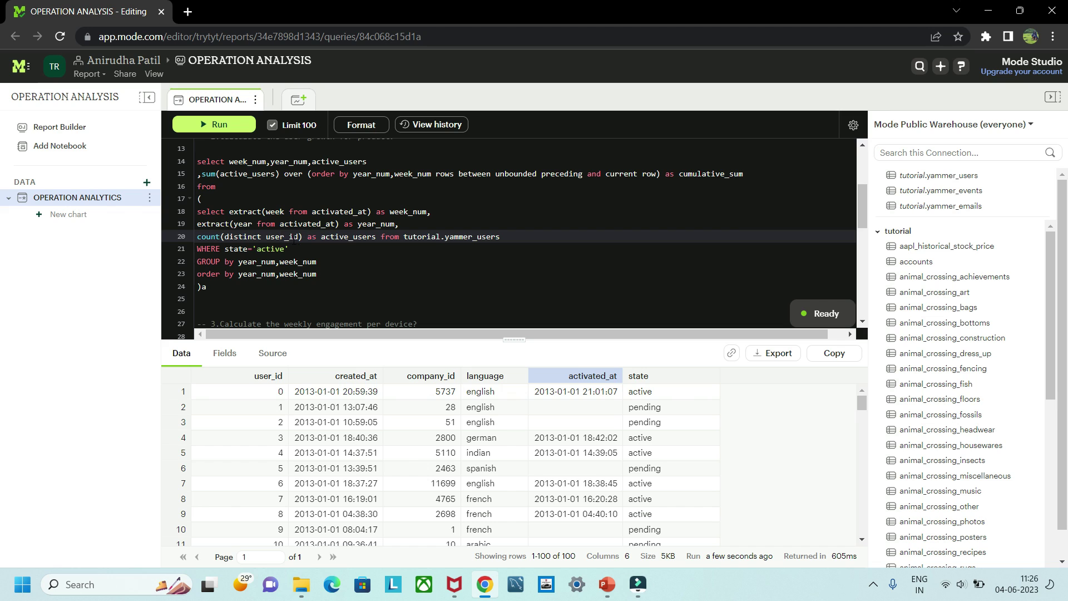
{"action": "left_click_drag", "start_coordinate": [318, 237], "coordinate": [363, 237]}
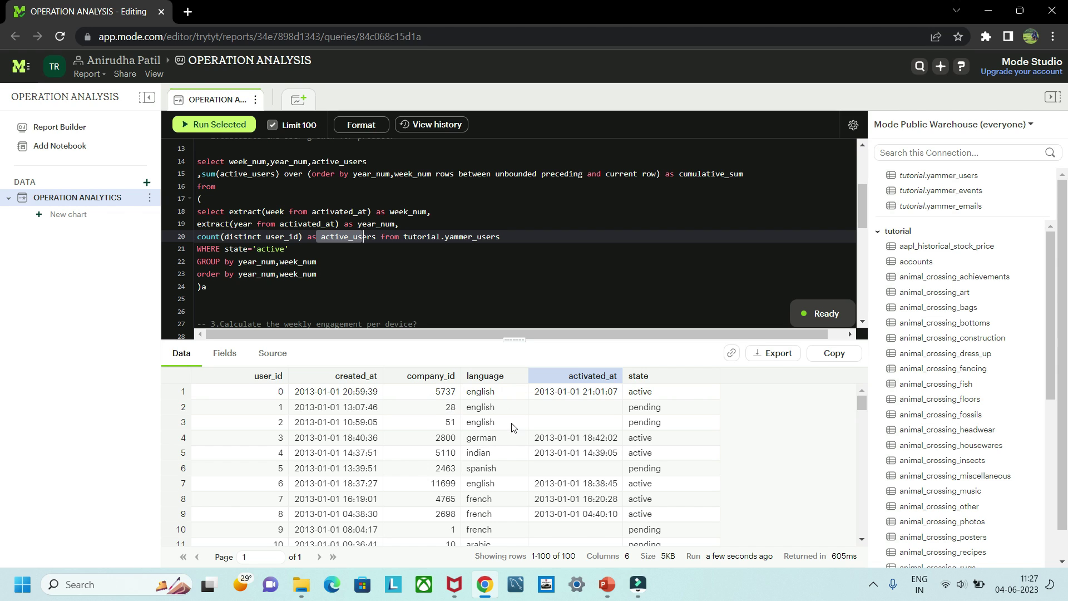
Run only the user growth query on lines 14 to 24 and review its weekly active_users and cumulative_sum rows down to the last one.
{"action": "scroll", "coordinate": [230, 320], "scroll_direction": "down", "scroll_amount": 1}
{"action": "scroll", "coordinate": [229, 320], "scroll_direction": "up", "scroll_amount": 2}
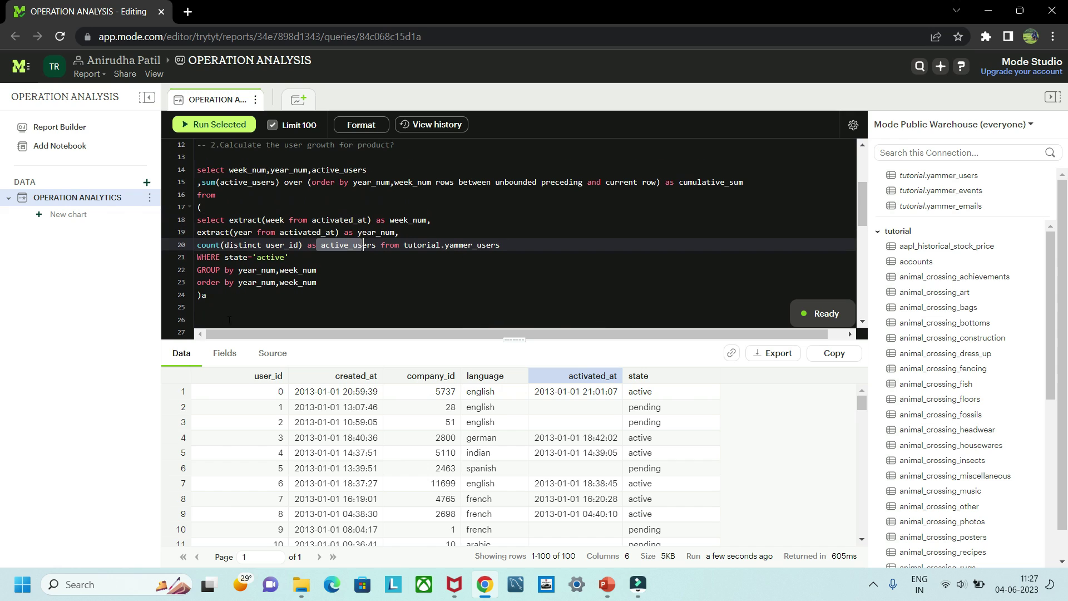
{"action": "left_click_drag", "start_coordinate": [207, 295], "coordinate": [193, 169]}
{"action": "left_click", "coordinate": [188, 124]}
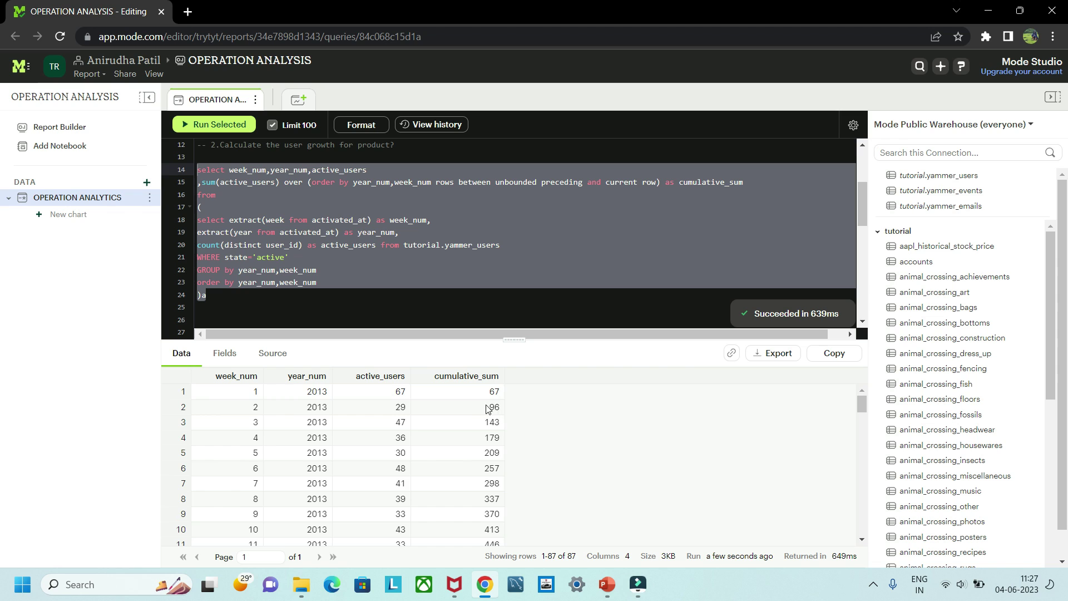
{"action": "scroll", "coordinate": [493, 410], "scroll_direction": "down", "scroll_amount": 1}
{"action": "scroll", "coordinate": [496, 409], "scroll_direction": "up", "scroll_amount": 1}
{"action": "scroll", "coordinate": [474, 447], "scroll_direction": "down", "scroll_amount": 20}
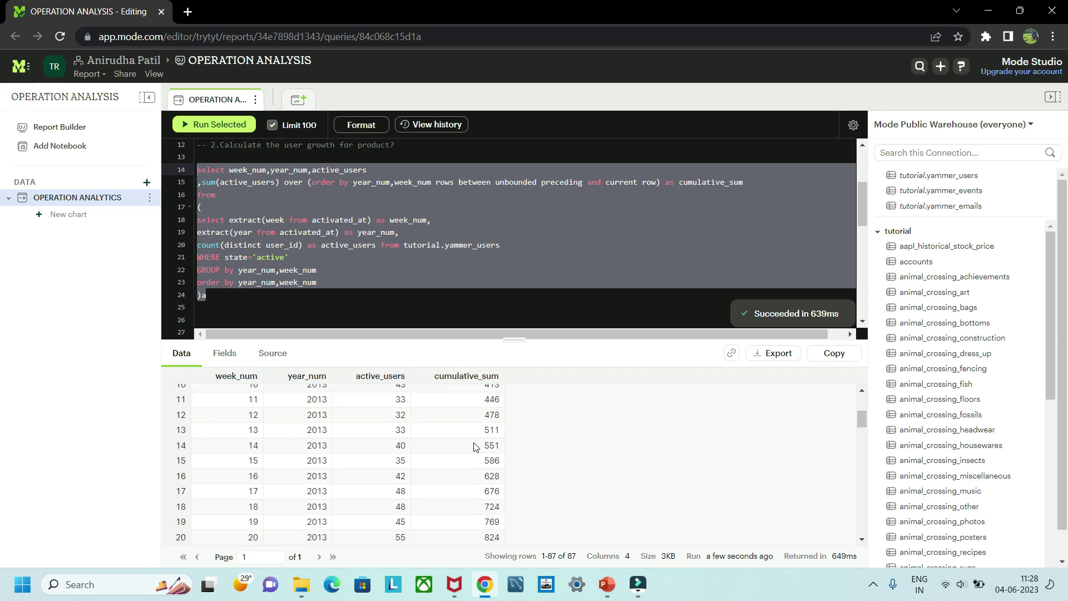
{"action": "scroll", "coordinate": [474, 447], "scroll_direction": "down", "scroll_amount": 5}
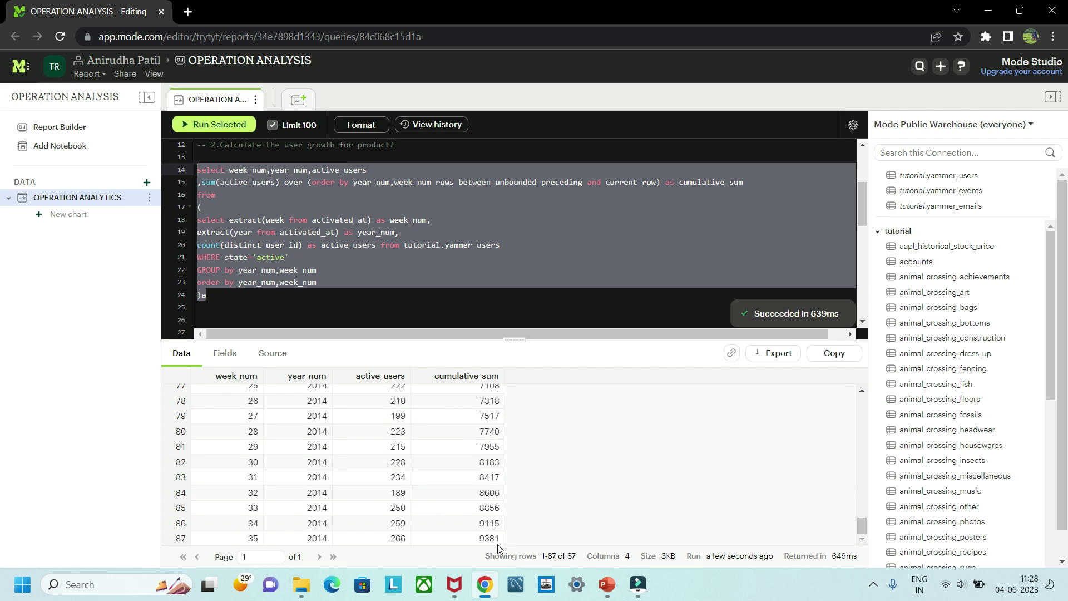
{"action": "scroll", "coordinate": [456, 485], "scroll_direction": "up", "scroll_amount": 3}
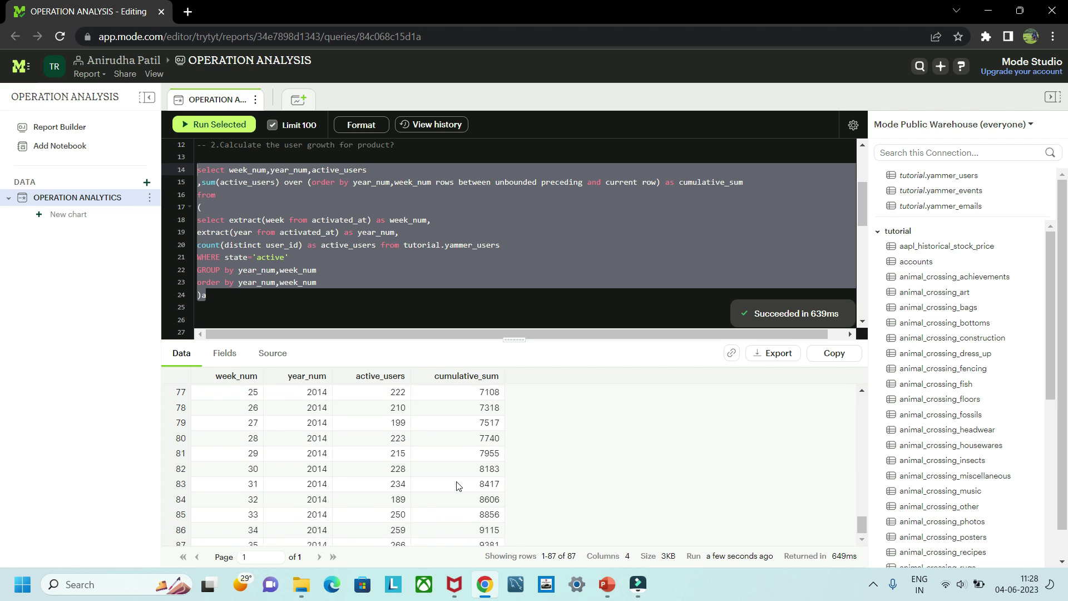
{"action": "scroll", "coordinate": [457, 486], "scroll_direction": "up", "scroll_amount": 18}
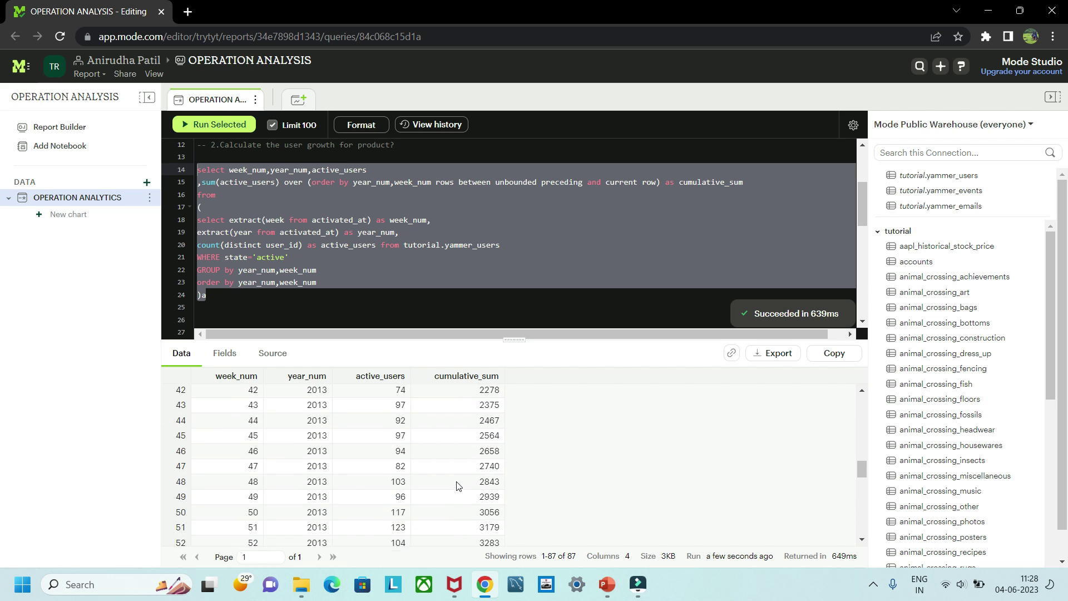
Uncomment the weekly engagement per device query on lines 28 to 32, keeping the question 3 heading as a comment.
{"action": "left_click", "coordinate": [488, 260]}
{"action": "scroll", "coordinate": [488, 260], "scroll_direction": "up", "scroll_amount": 1}
{"action": "scroll", "coordinate": [487, 260], "scroll_direction": "down", "scroll_amount": 4}
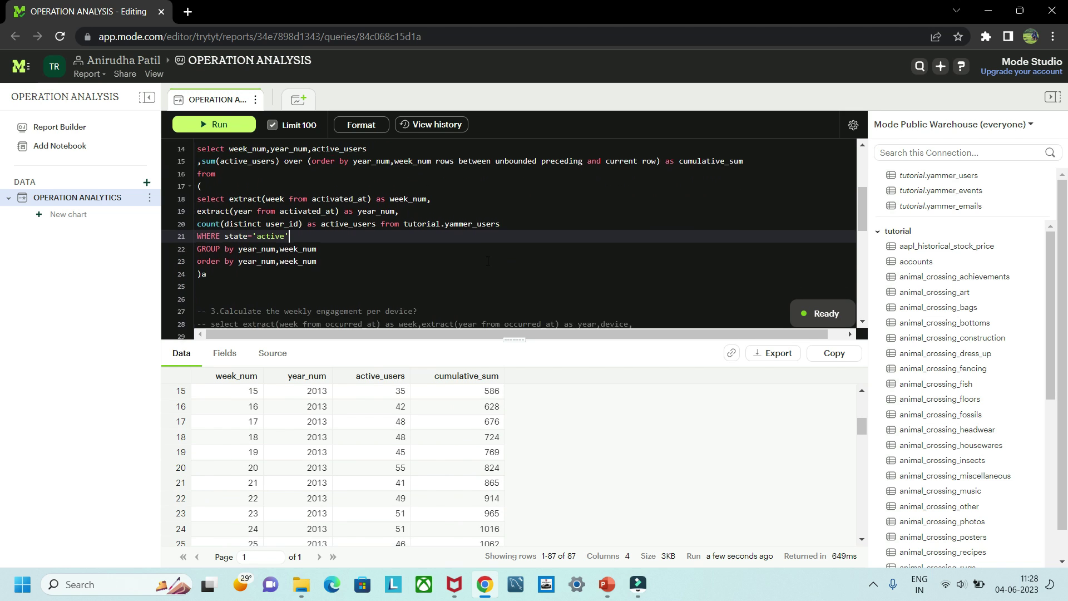
{"action": "scroll", "coordinate": [486, 260], "scroll_direction": "down", "scroll_amount": 2}
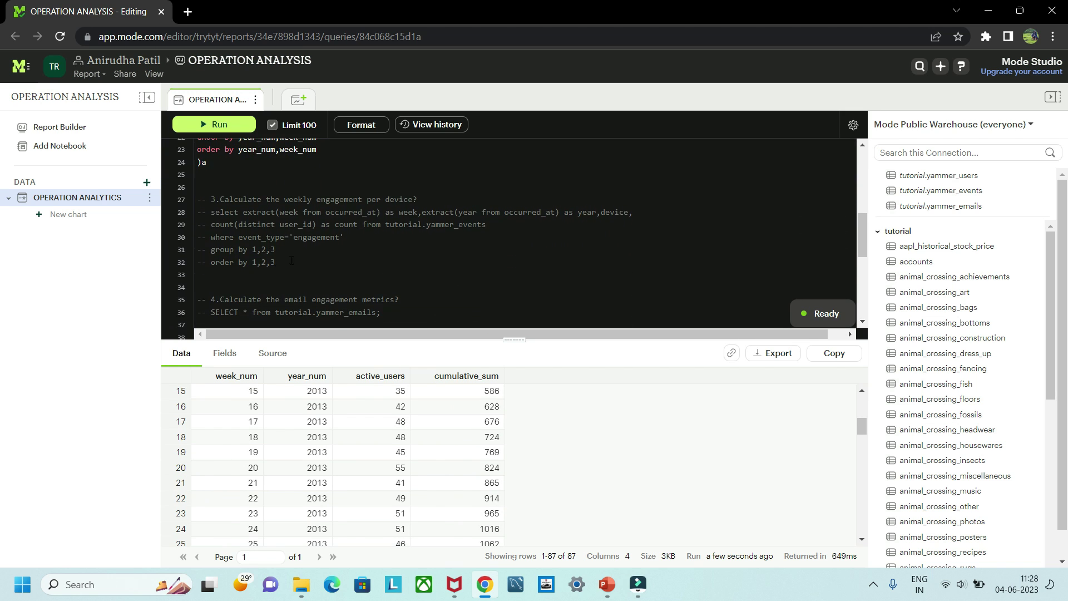
{"action": "left_click_drag", "start_coordinate": [275, 263], "coordinate": [193, 204]}
{"action": "key", "text": "ctrl+slash"}
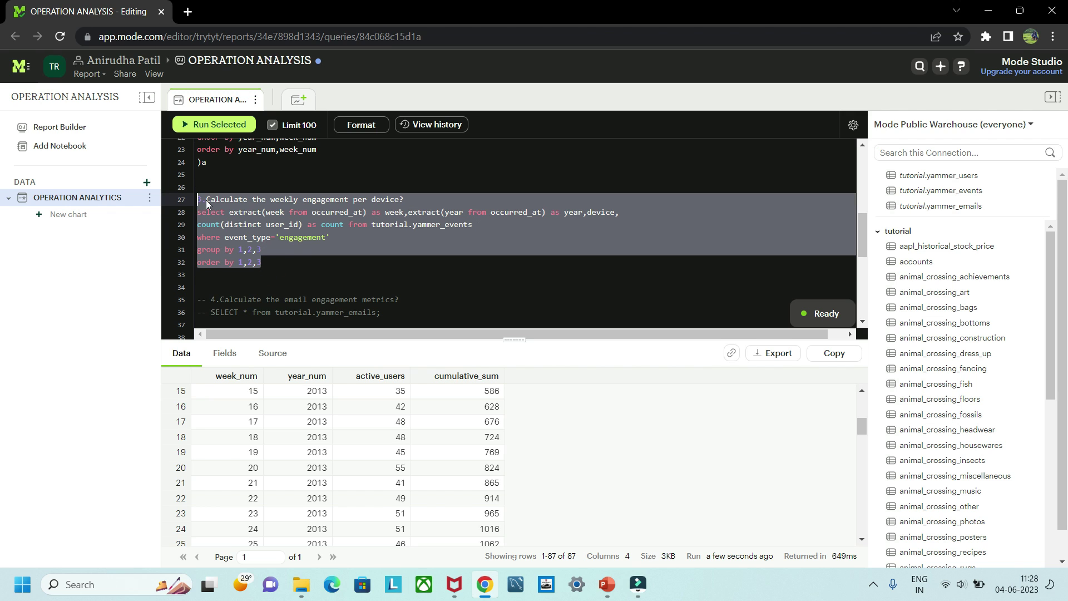
{"action": "left_click", "coordinate": [428, 203]}
{"action": "key", "text": "ctrl+slash"}
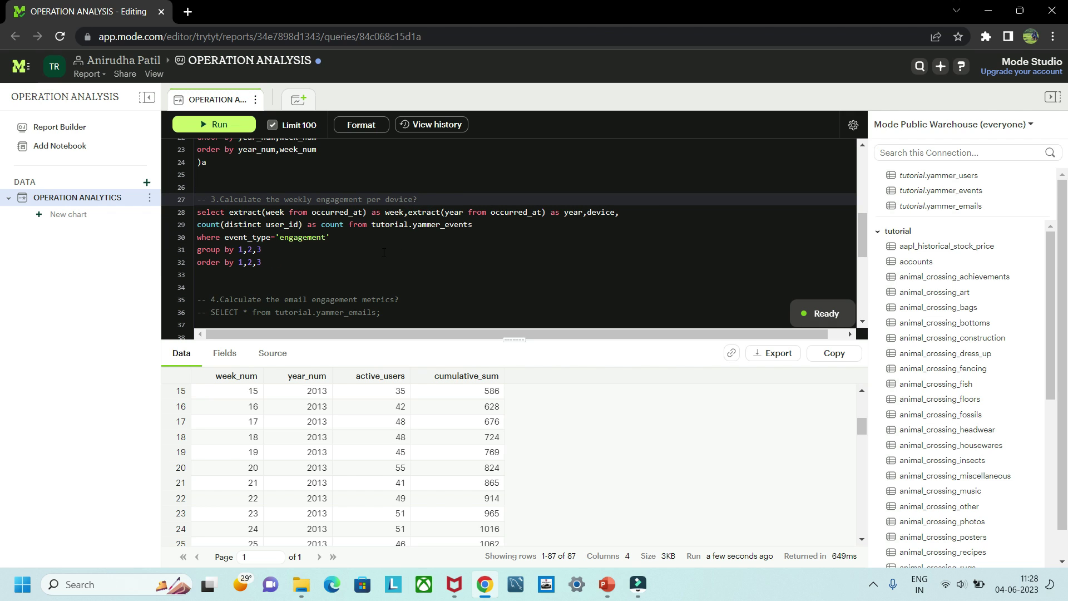
{"action": "left_click", "coordinate": [384, 252]}
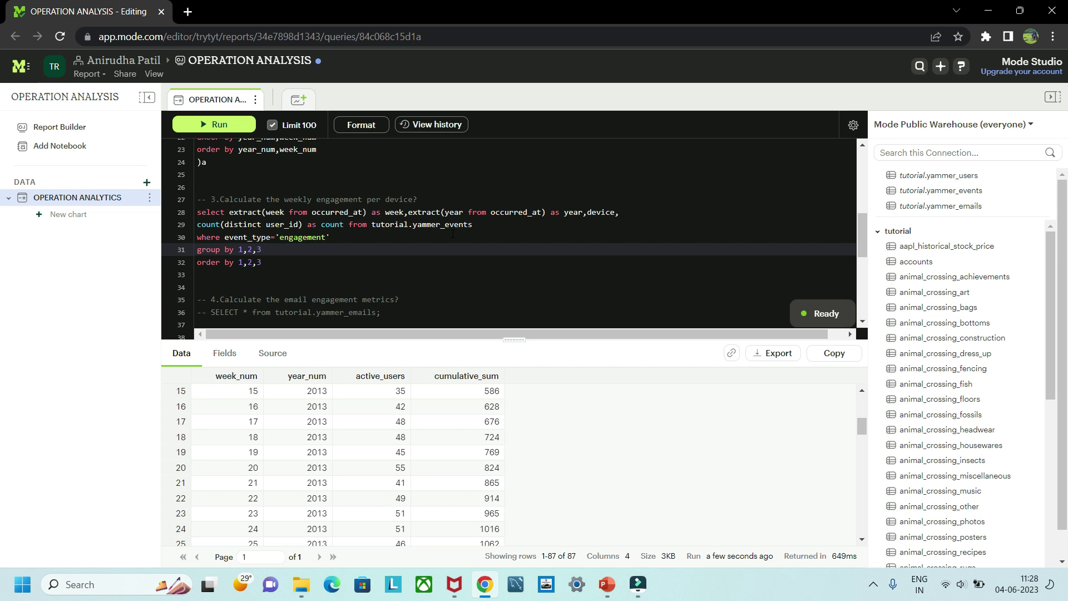
Run only the "SELECT * from tutorial.yammer_events;" statement on line 2.
{"action": "scroll", "coordinate": [451, 239], "scroll_direction": "up", "scroll_amount": 7}
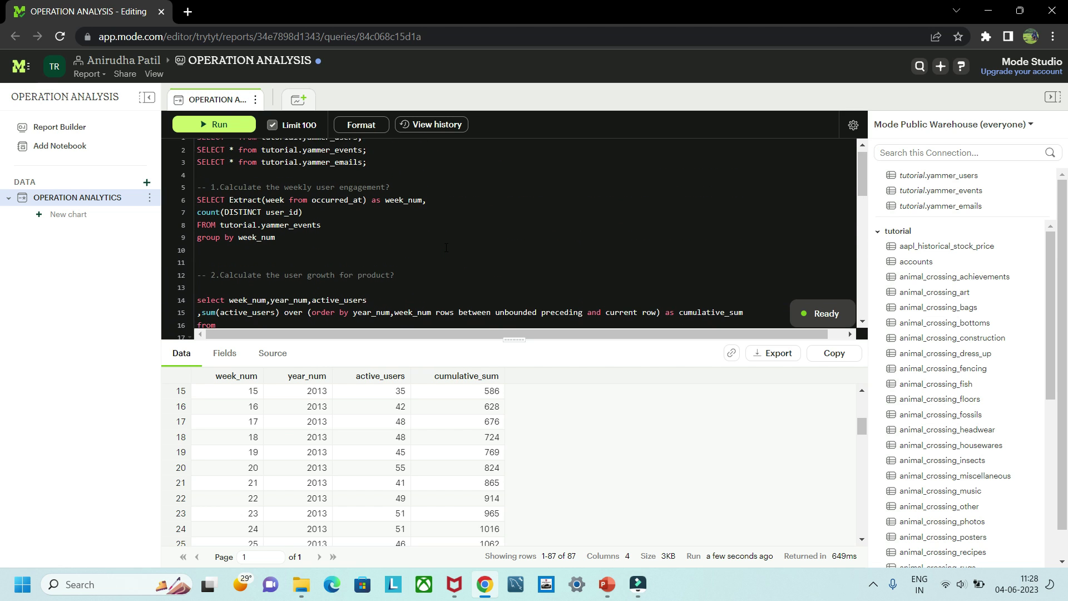
{"action": "scroll", "coordinate": [445, 247], "scroll_direction": "up", "scroll_amount": 1}
{"action": "left_click_drag", "start_coordinate": [366, 158], "coordinate": [196, 159]}
{"action": "left_click", "coordinate": [212, 125]}
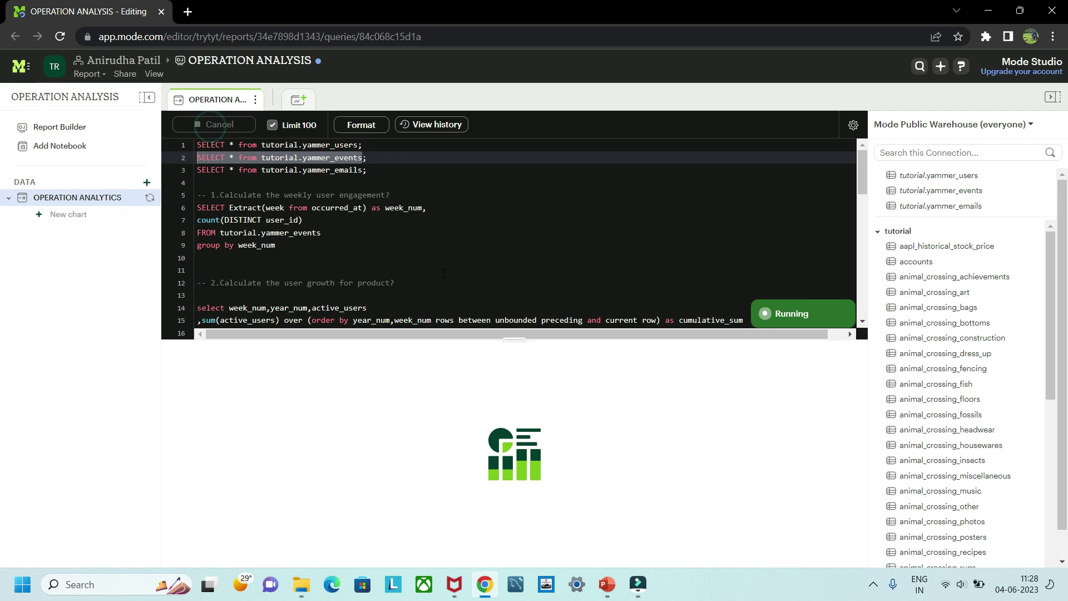
Run only the weekly engagement per device query on lines 28 to 32.
{"action": "scroll", "coordinate": [567, 260], "scroll_direction": "down", "scroll_amount": 5}
{"action": "scroll", "coordinate": [568, 259], "scroll_direction": "down", "scroll_amount": 3}
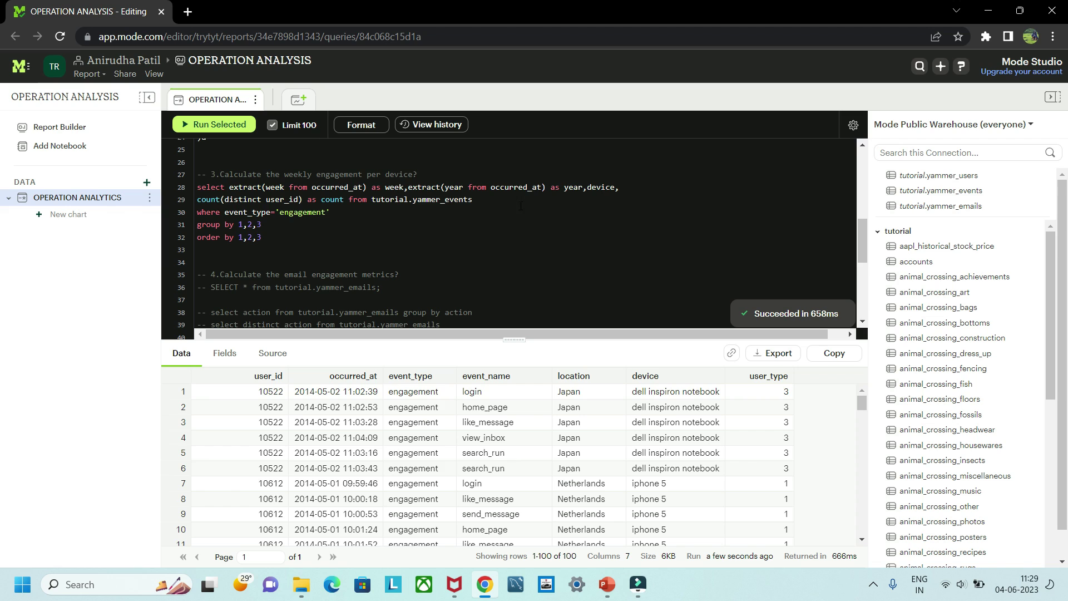
{"action": "left_click_drag", "start_coordinate": [273, 238], "coordinate": [197, 188]}
{"action": "left_click", "coordinate": [199, 126]}
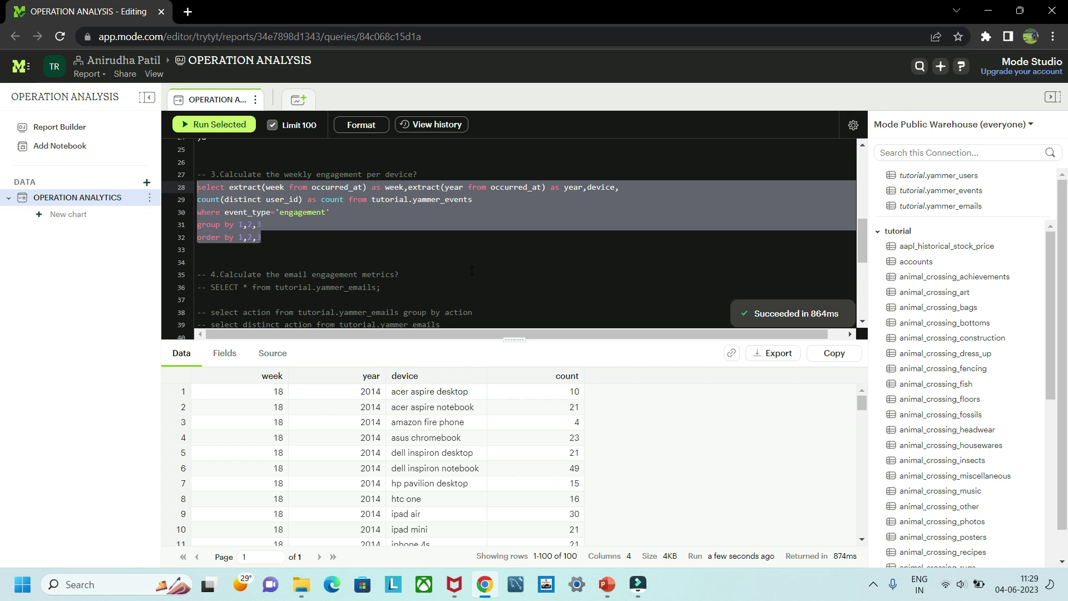
Examine the commented email engagement queries under question 4.
{"action": "scroll", "coordinate": [471, 271], "scroll_direction": "down", "scroll_amount": 1}
{"action": "scroll", "coordinate": [429, 246], "scroll_direction": "down", "scroll_amount": 1}
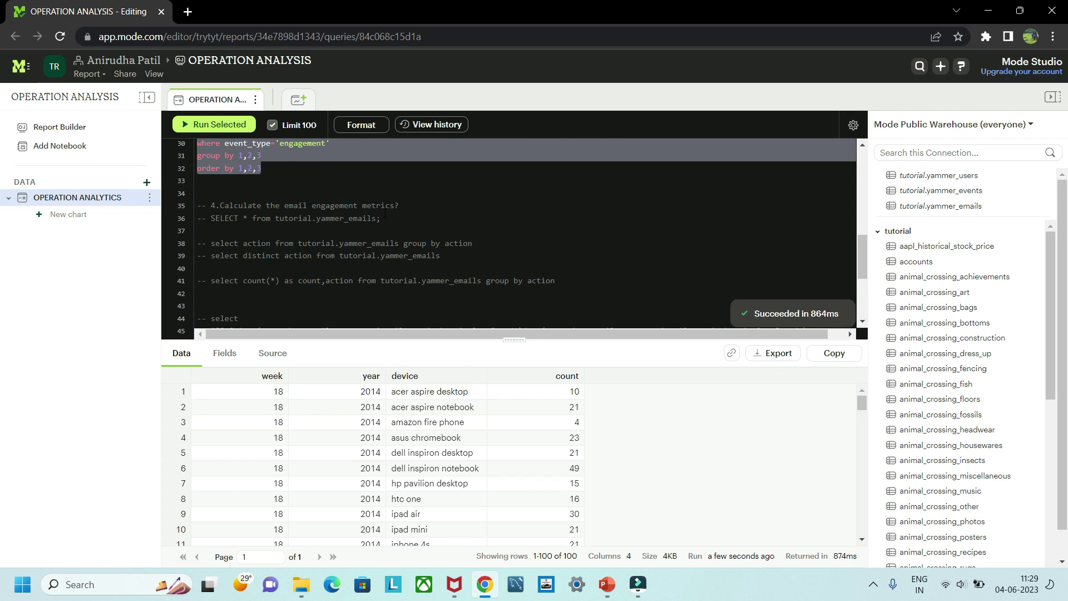
{"action": "scroll", "coordinate": [385, 213], "scroll_direction": "down", "scroll_amount": 1}
{"action": "left_click", "coordinate": [418, 211]}
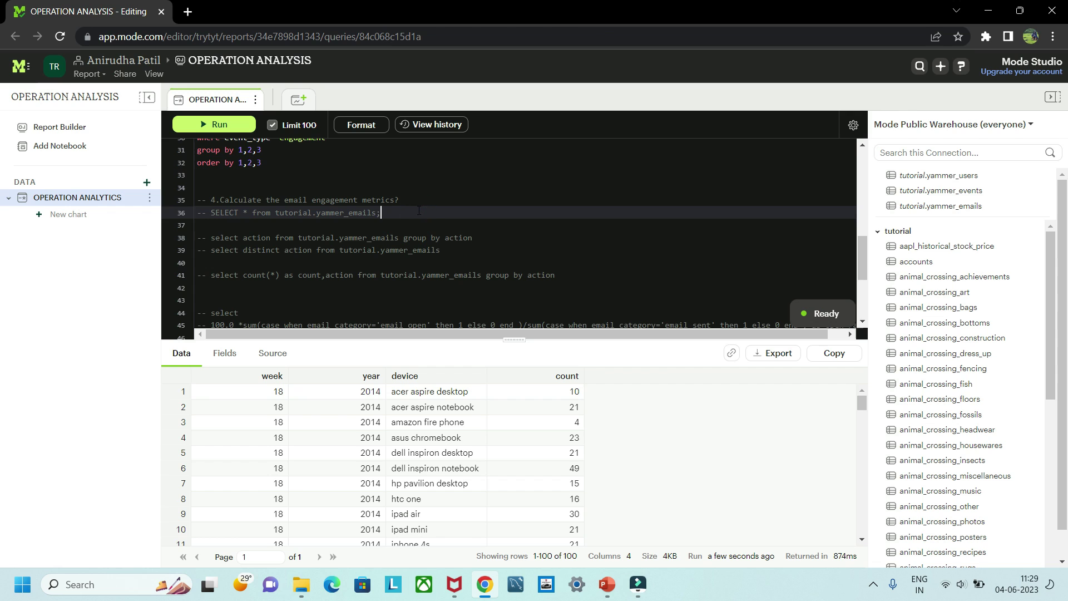
{"action": "scroll", "coordinate": [419, 210], "scroll_direction": "down", "scroll_amount": 1}
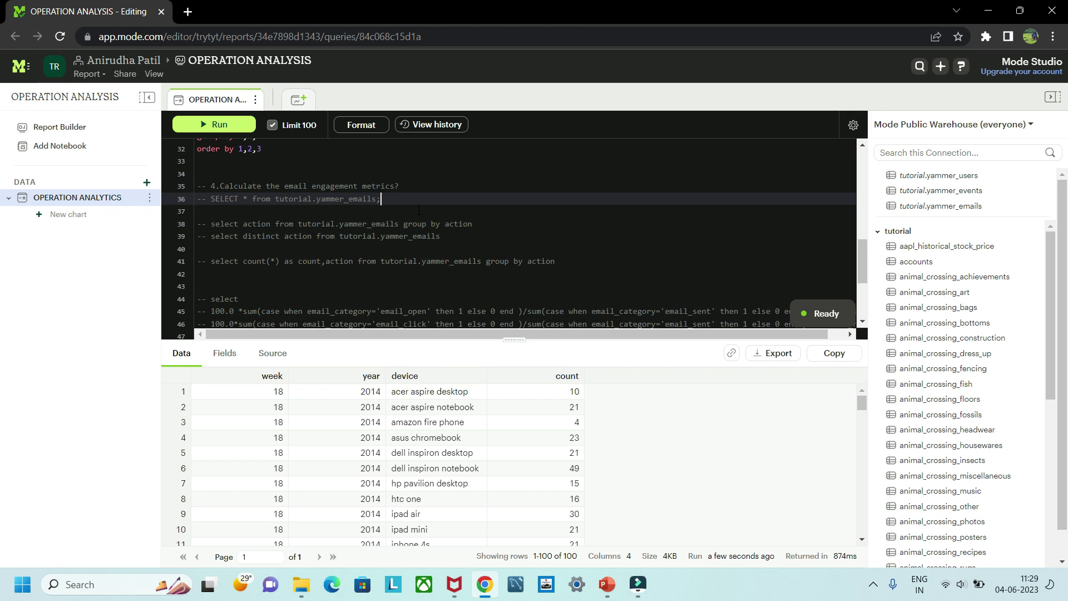
{"action": "scroll", "coordinate": [419, 211], "scroll_direction": "up", "scroll_amount": 1}
{"action": "scroll", "coordinate": [419, 210], "scroll_direction": "up", "scroll_amount": 1}
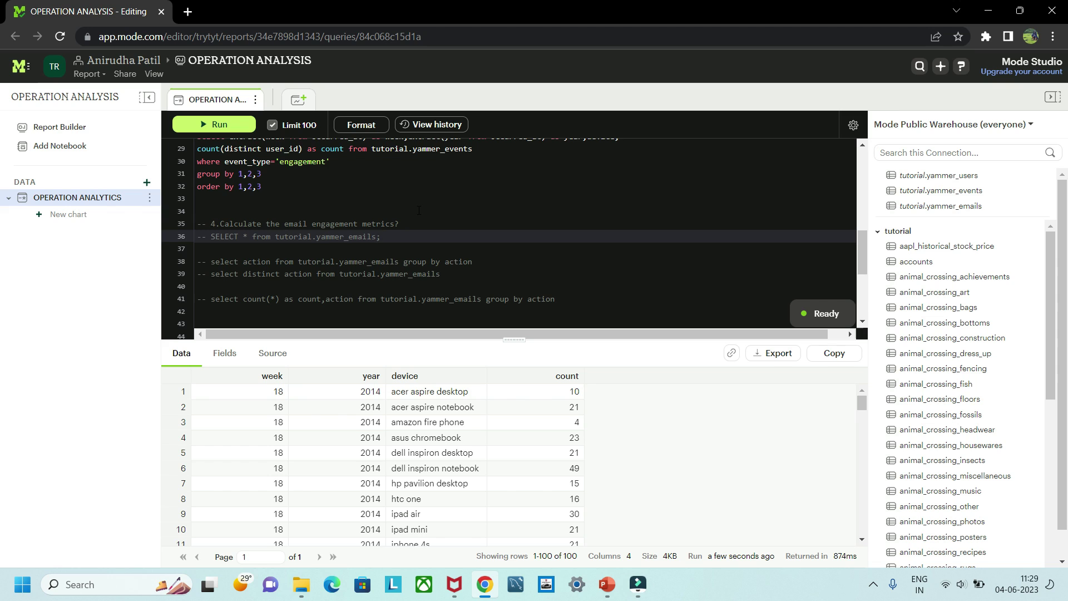
{"action": "scroll", "coordinate": [419, 211], "scroll_direction": "down", "scroll_amount": 1}
{"action": "scroll", "coordinate": [419, 210], "scroll_direction": "down", "scroll_amount": 1}
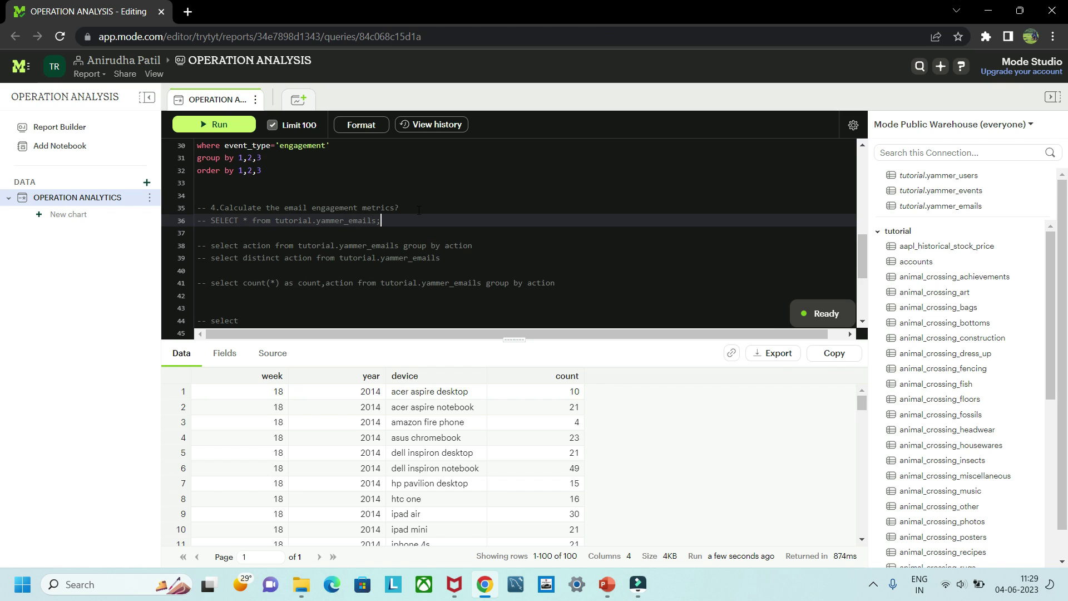
{"action": "scroll", "coordinate": [418, 210], "scroll_direction": "down", "scroll_amount": 2}
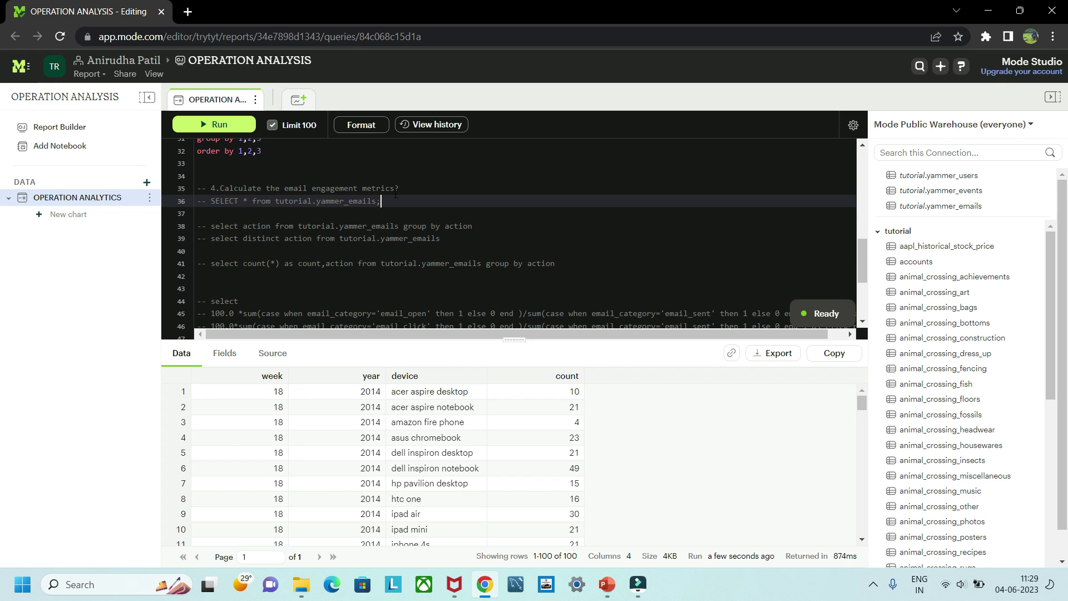
Uncomment the "SELECT * from tutorial.yammer_emails;" statement on line 36 and run only that statement.
{"action": "left_click_drag", "start_coordinate": [395, 201], "coordinate": [203, 201]}
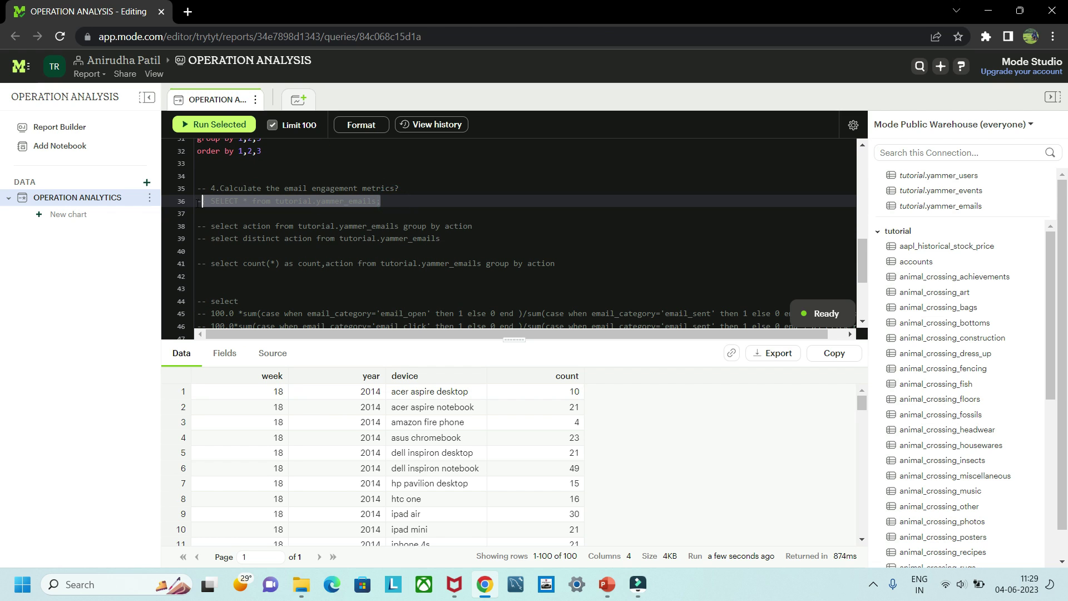
{"action": "key", "text": "ctrl+slash"}
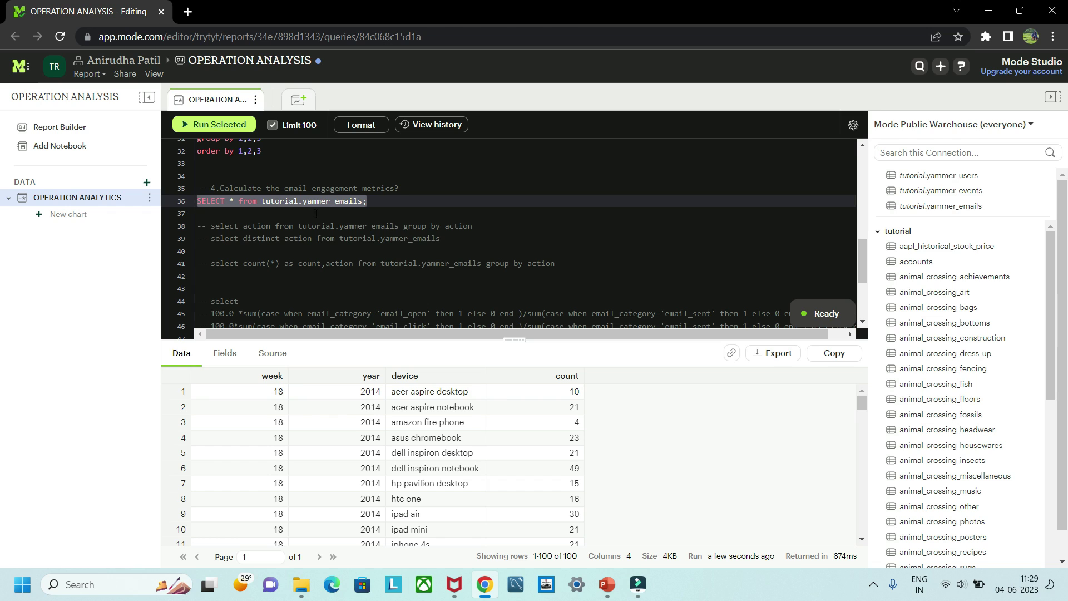
{"action": "key", "text": "ctrl+Return"}
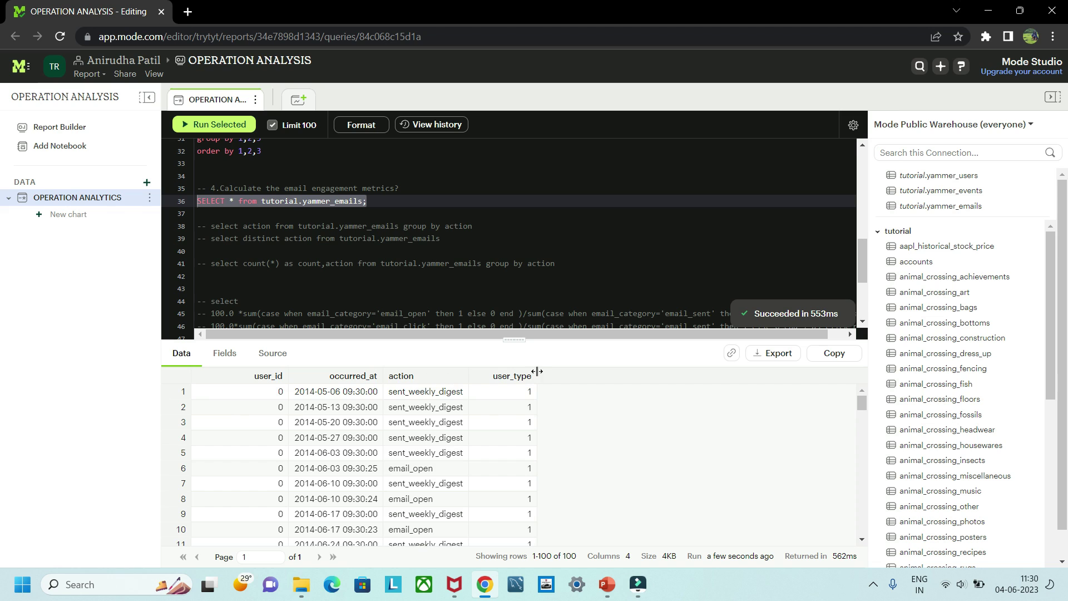
Uncomment the two action queries on lines 38 and 39, and run only "select action from tutorial.yammer_emails group by action".
{"action": "left_click", "coordinate": [443, 244]}
{"action": "left_click_drag", "start_coordinate": [443, 243], "coordinate": [185, 229]}
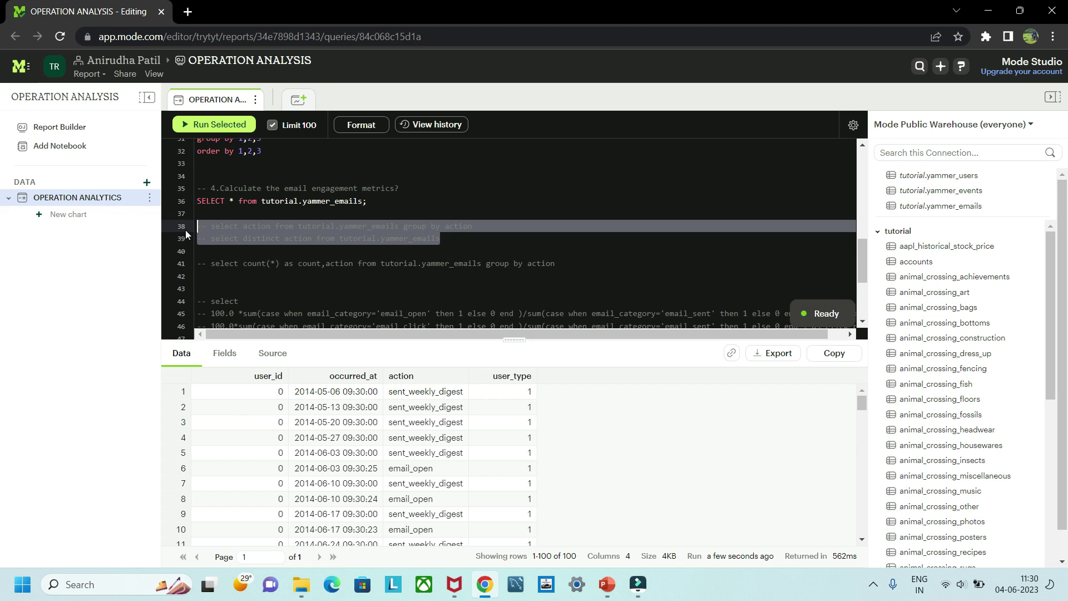
{"action": "key", "text": "ctrl+slash"}
{"action": "left_click", "coordinate": [555, 247]}
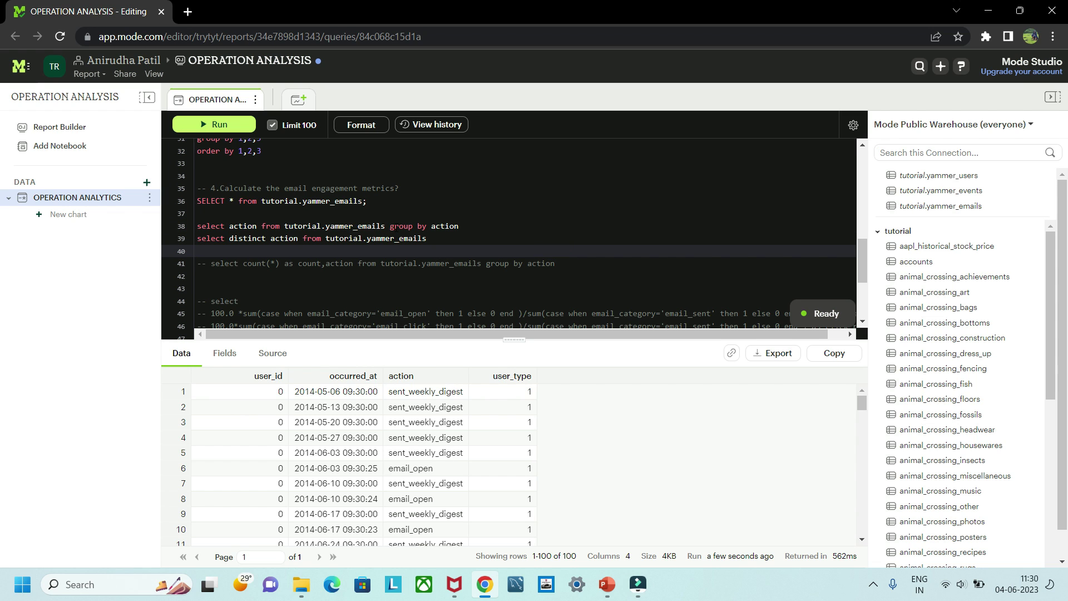
{"action": "left_click_drag", "start_coordinate": [474, 224], "coordinate": [196, 226]}
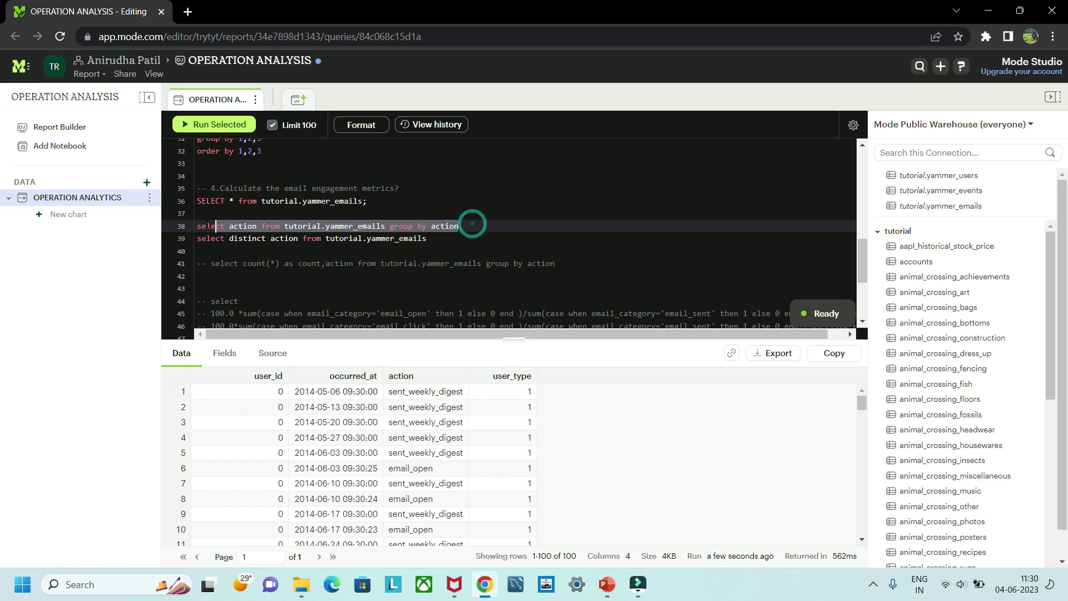
{"action": "left_click", "coordinate": [216, 132]}
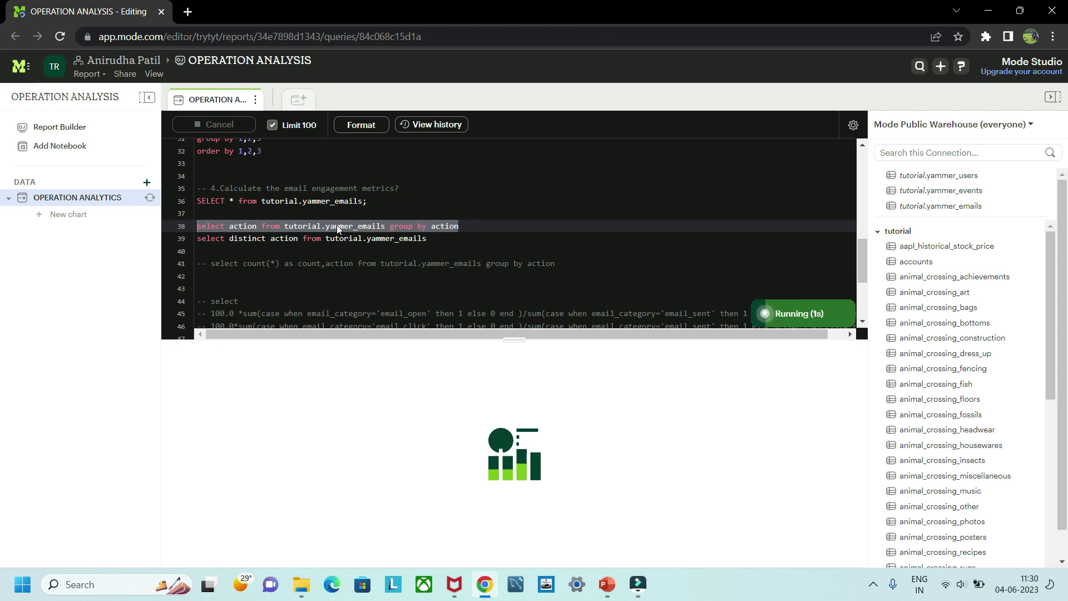
Run only the "select distinct action from tutorial.yammer_emails" query on line 39.
{"action": "left_click", "coordinate": [466, 226]}
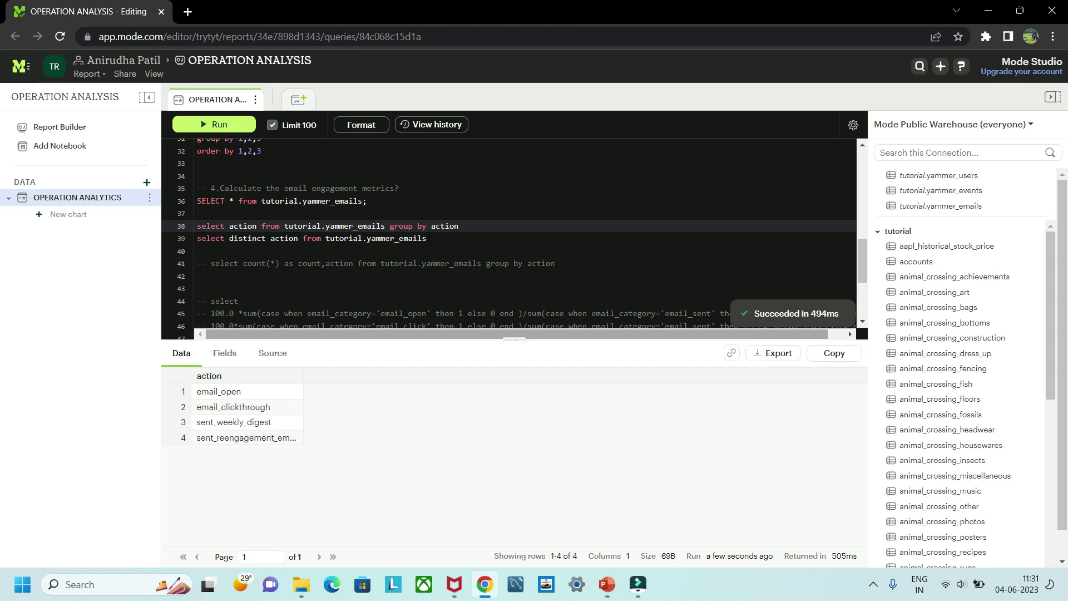
{"action": "left_click_drag", "start_coordinate": [430, 238], "coordinate": [195, 238]}
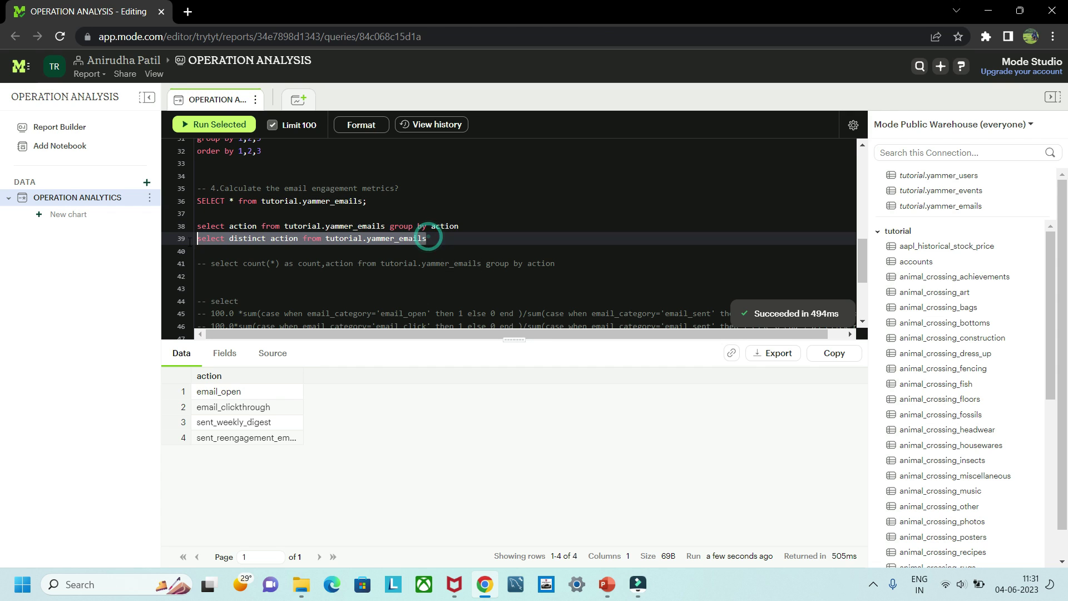
{"action": "left_click", "coordinate": [210, 125]}
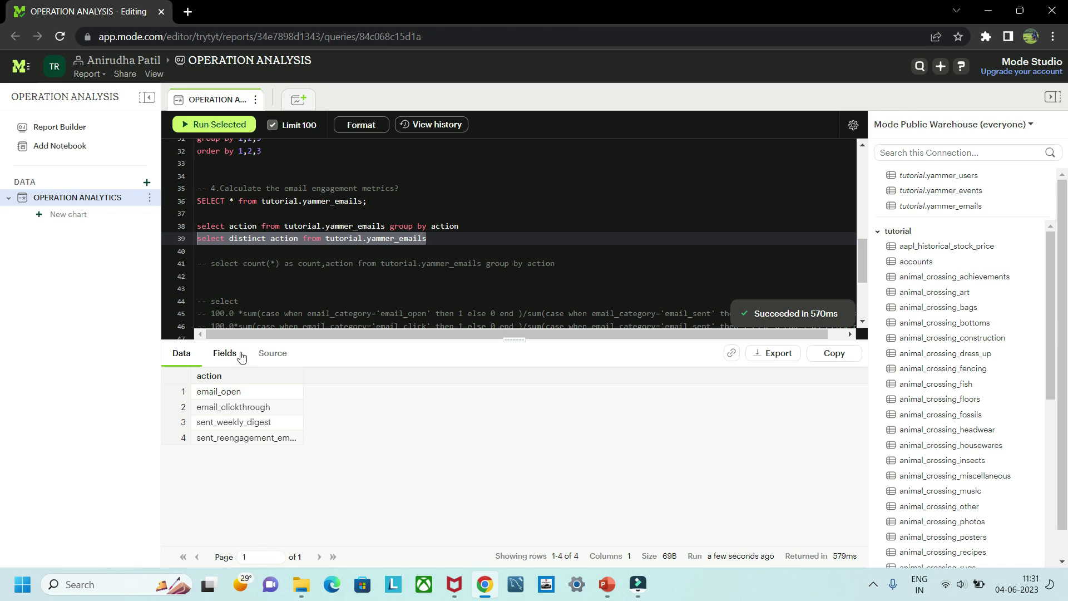
Uncomment the "select count(*) as count,action from tutorial.yammer_emails group by action" query on line 41 and run only that query.
{"action": "left_click", "coordinate": [310, 264]}
{"action": "left_click", "coordinate": [559, 265]}
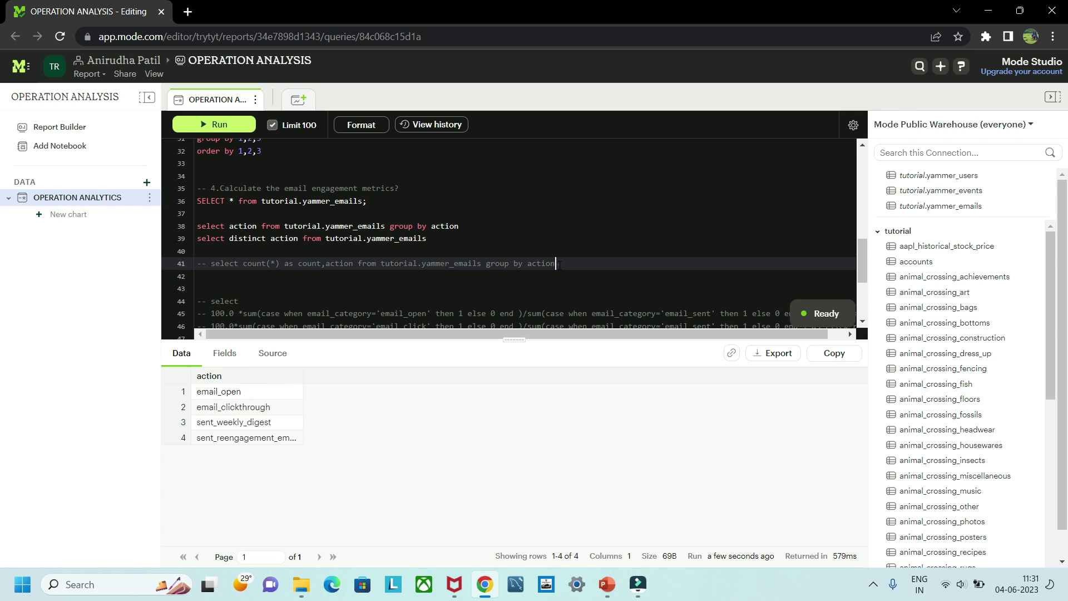
{"action": "left_click_drag", "start_coordinate": [556, 265], "coordinate": [188, 265]}
{"action": "key", "text": "ctrl+slash"}
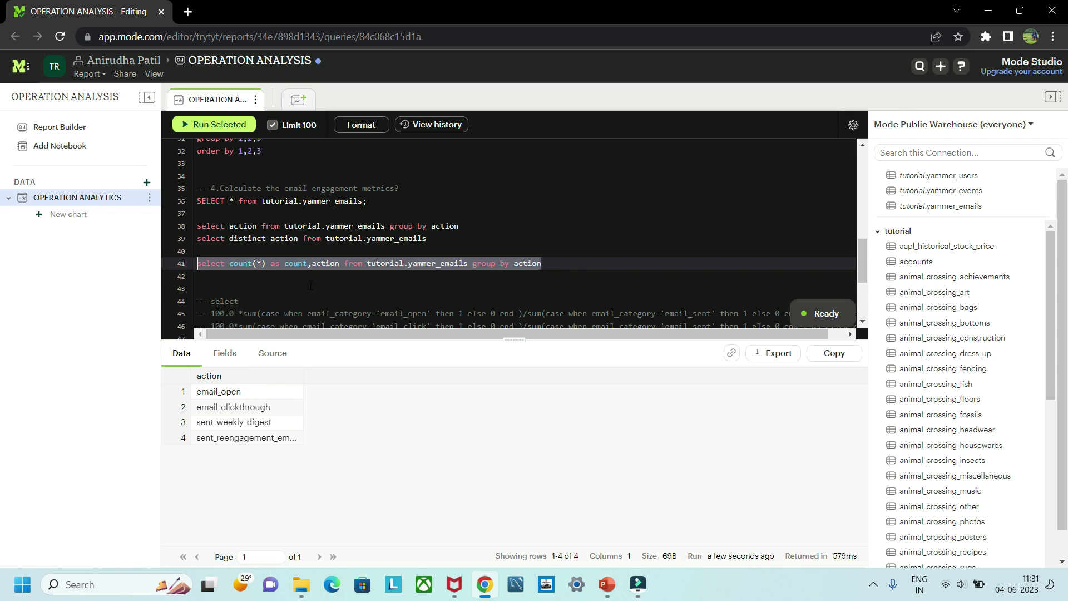
{"action": "left_click", "coordinate": [311, 285]}
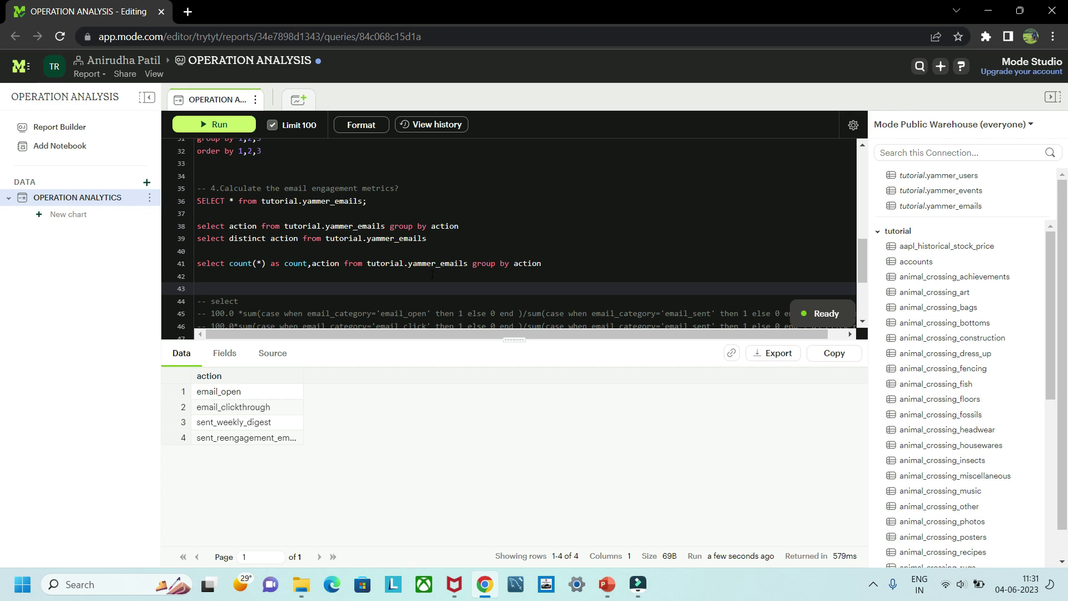
{"action": "left_click_drag", "start_coordinate": [552, 265], "coordinate": [197, 265]}
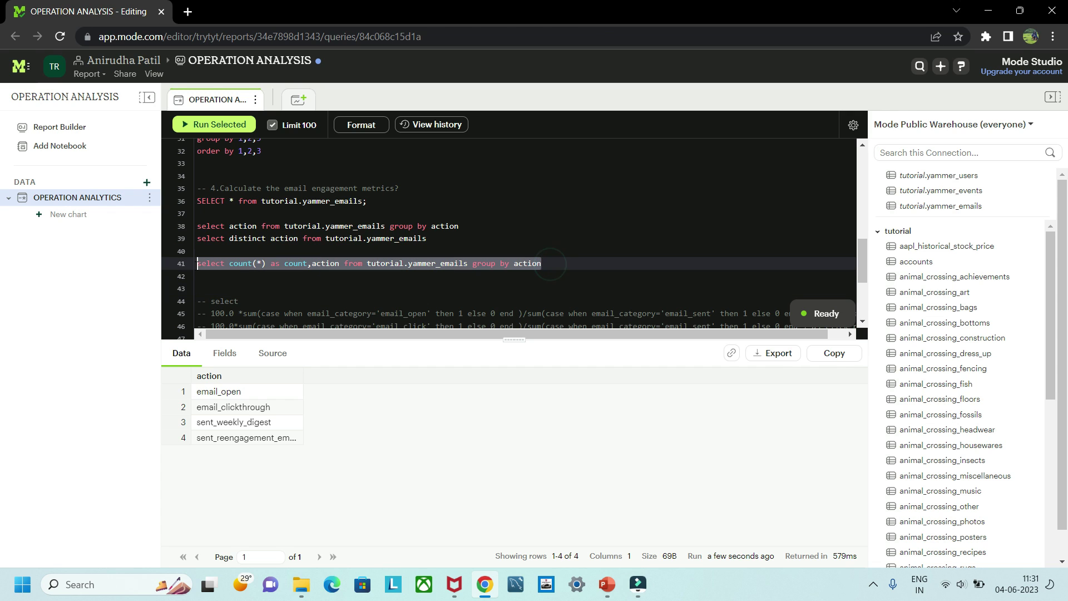
{"action": "left_click", "coordinate": [214, 121]}
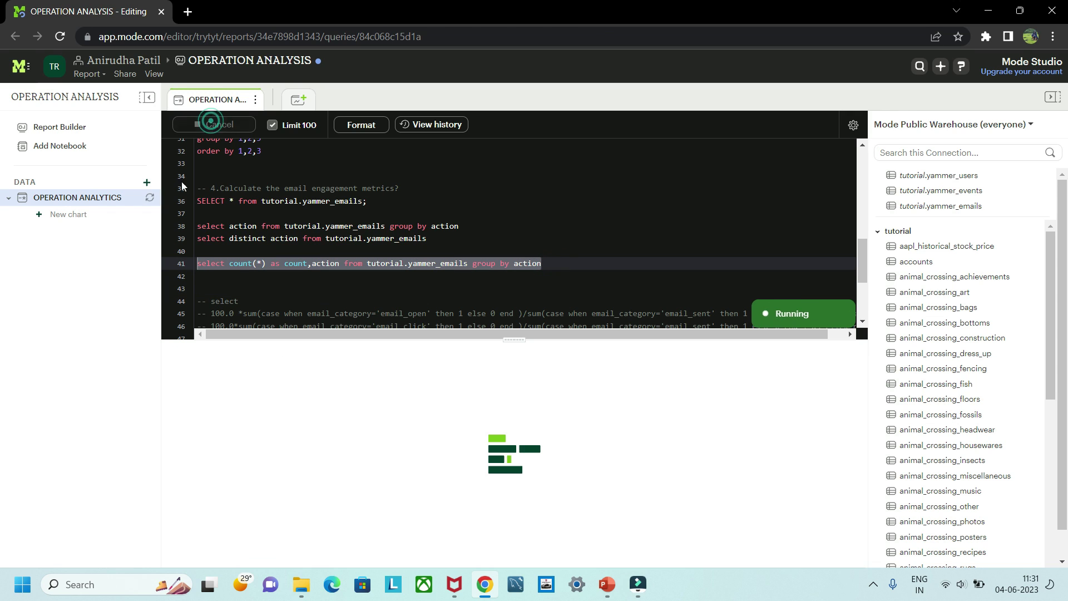
Change count(*) to count(action) in the query on line 41 and run only that query.
{"action": "scroll", "coordinate": [481, 255], "scroll_direction": "down", "scroll_amount": 3}
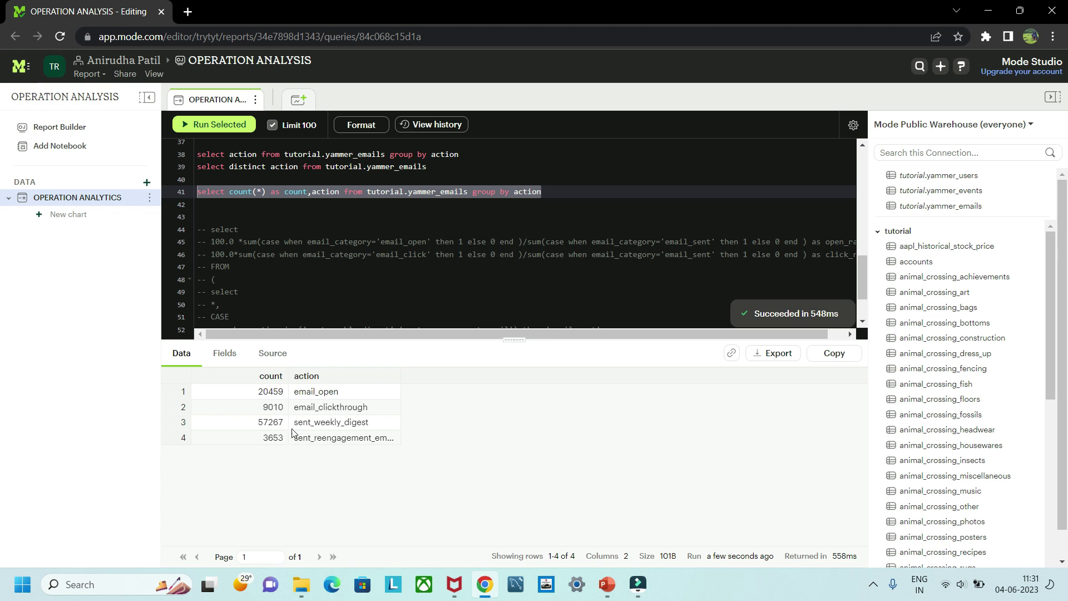
{"action": "left_click", "coordinate": [265, 203]}
{"action": "left_click", "coordinate": [261, 192]}
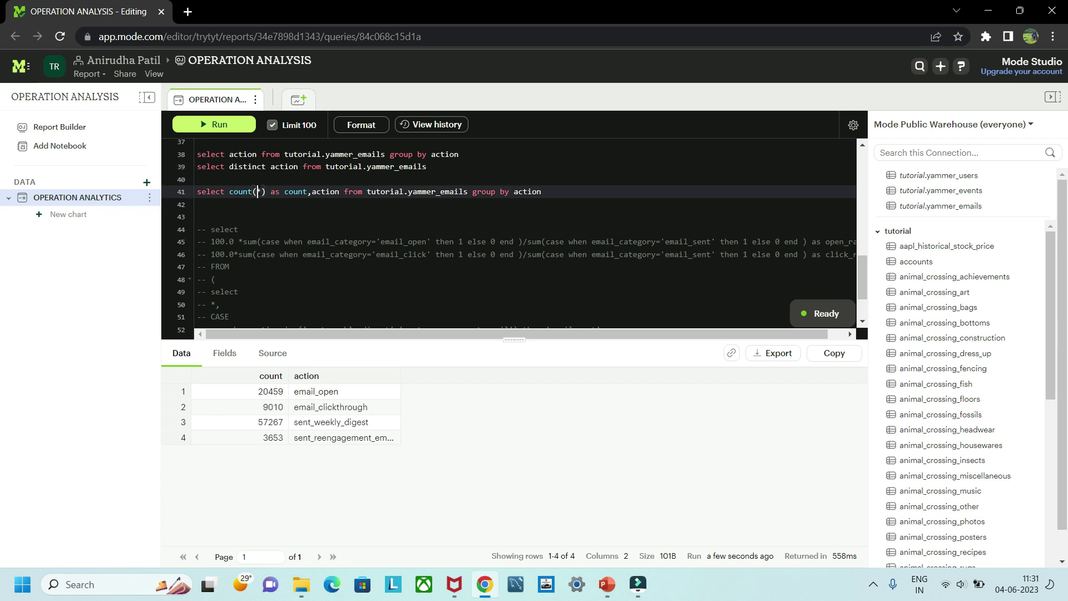
{"action": "key", "text": "BackSpace"}
{"action": "type", "text": "aa"}
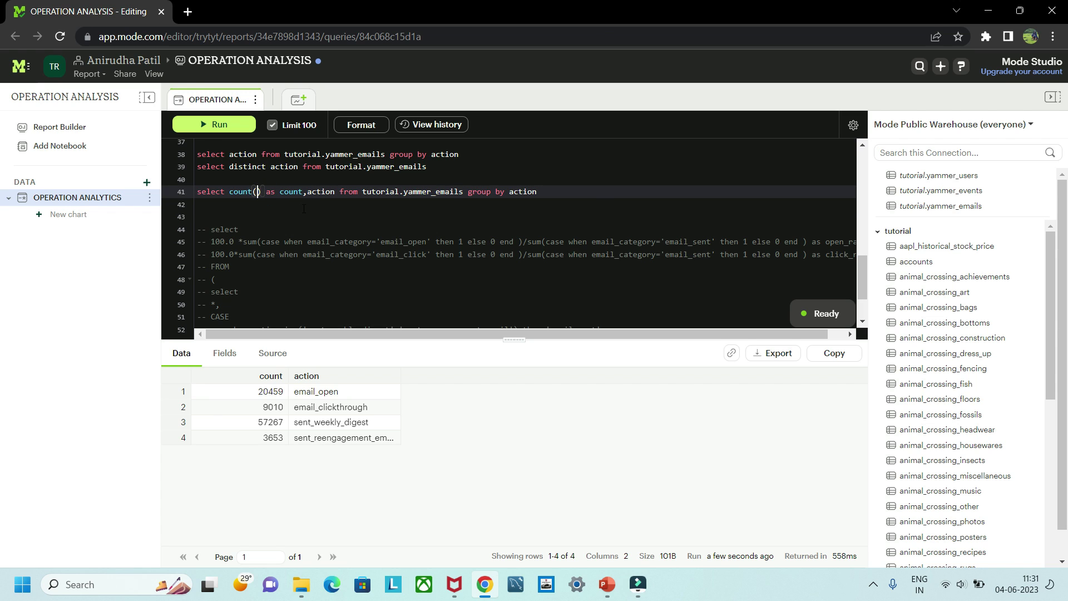
{"action": "key", "text": "BackSpace"}
{"action": "type", "text": "ction"}
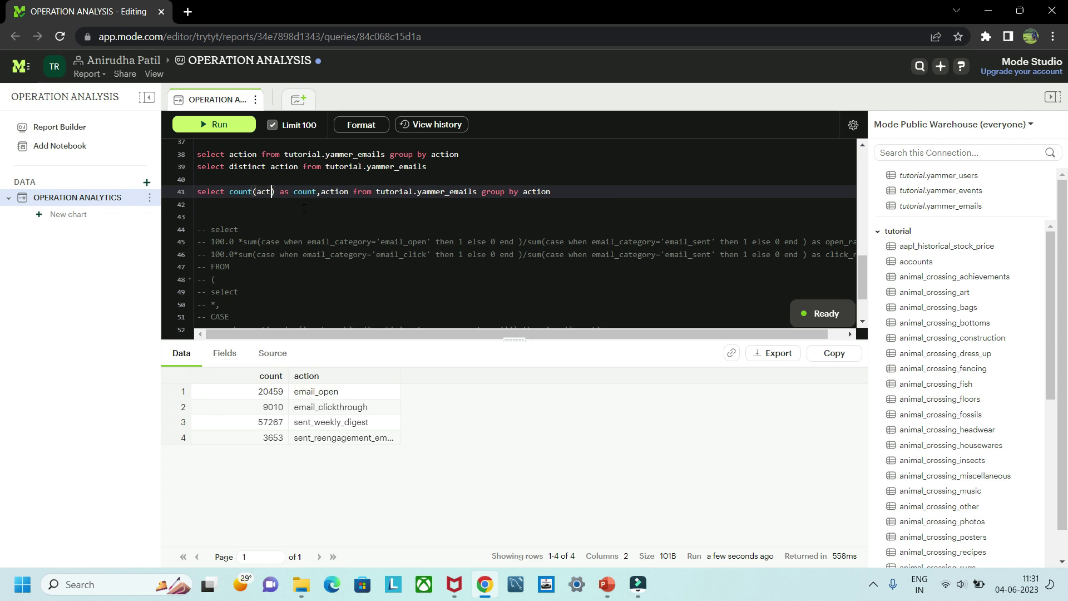
{"action": "key", "text": "shift+Left"}
{"action": "key", "text": "shift+Left"}
{"action": "key", "text": "shift+Left"}
{"action": "key", "text": "shift+Left"}
{"action": "key", "text": "shift+Left"}
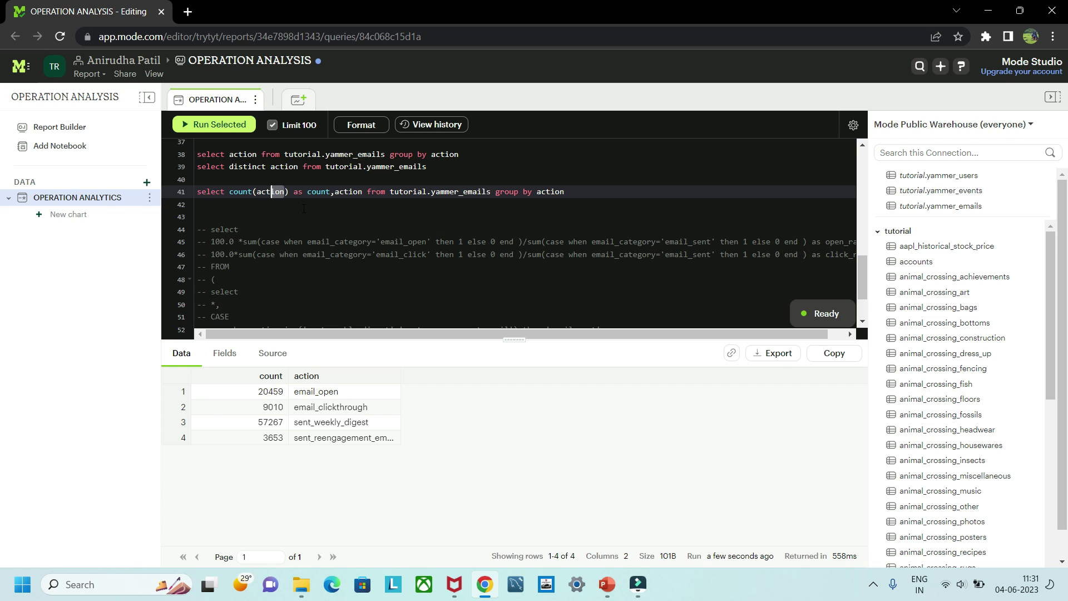
{"action": "key", "text": "shift+Left"}
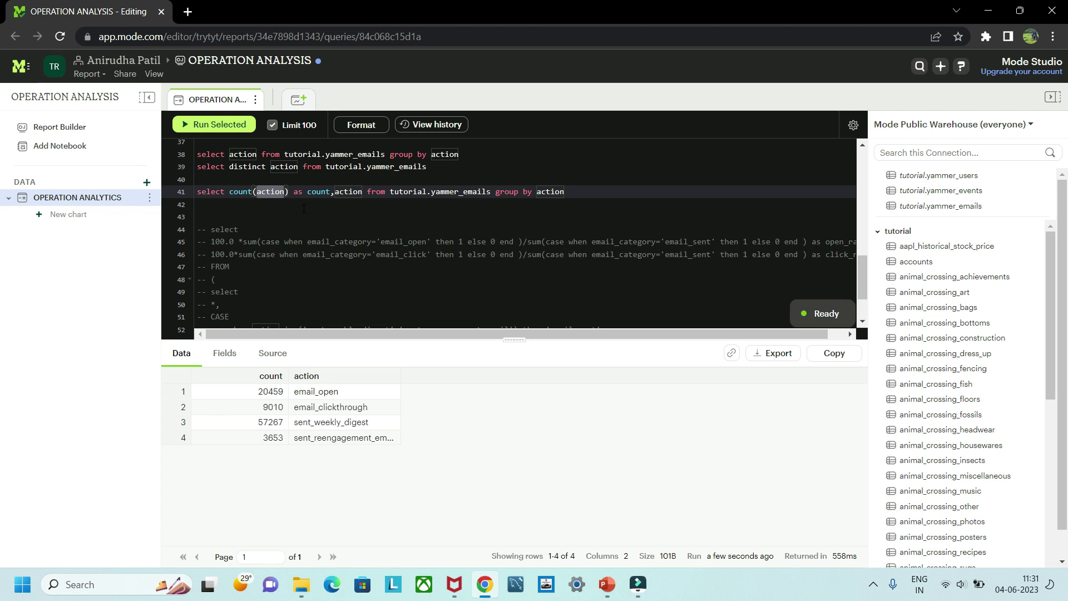
{"action": "left_click_drag", "start_coordinate": [576, 191], "coordinate": [201, 192]}
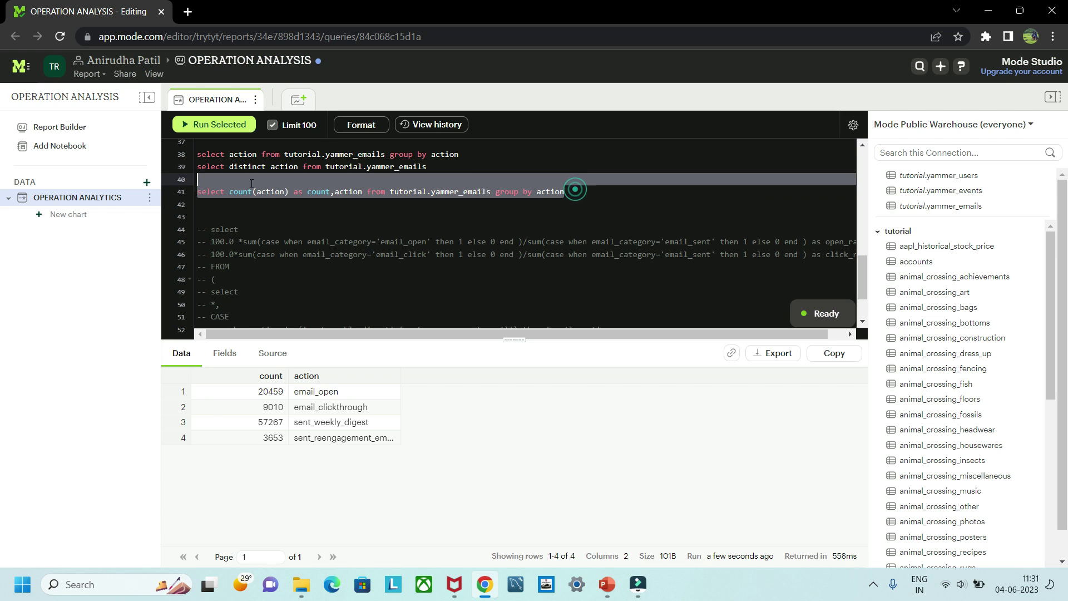
{"action": "left_click", "coordinate": [213, 125]}
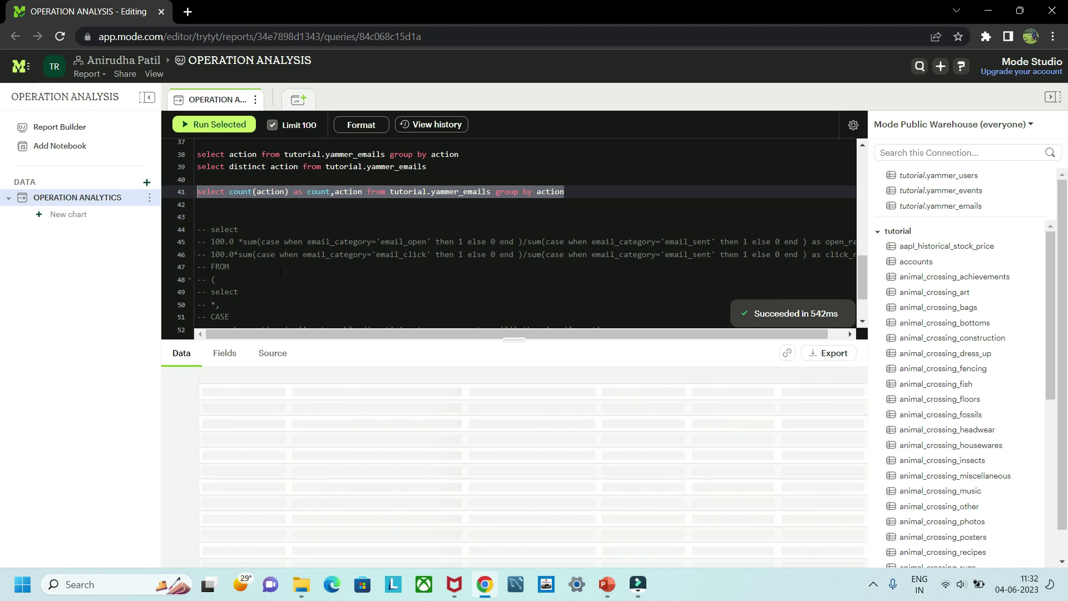
Uncomment the email open_rate and click_rate query on lines 44 to 57.
{"action": "scroll", "coordinate": [280, 271], "scroll_direction": "down", "scroll_amount": 2}
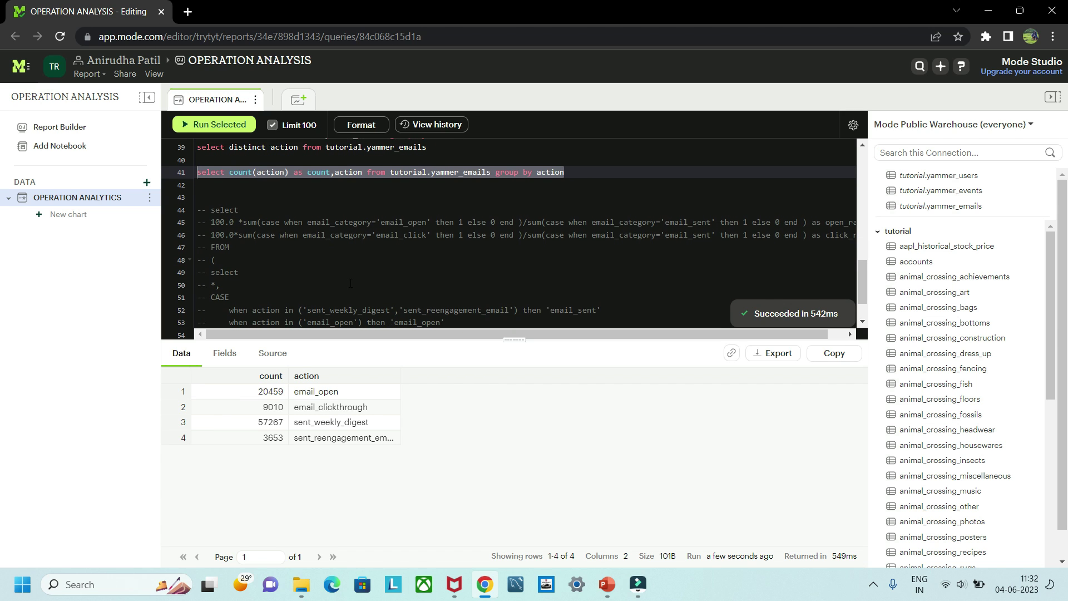
{"action": "scroll", "coordinate": [250, 287], "scroll_direction": "down", "scroll_amount": 2}
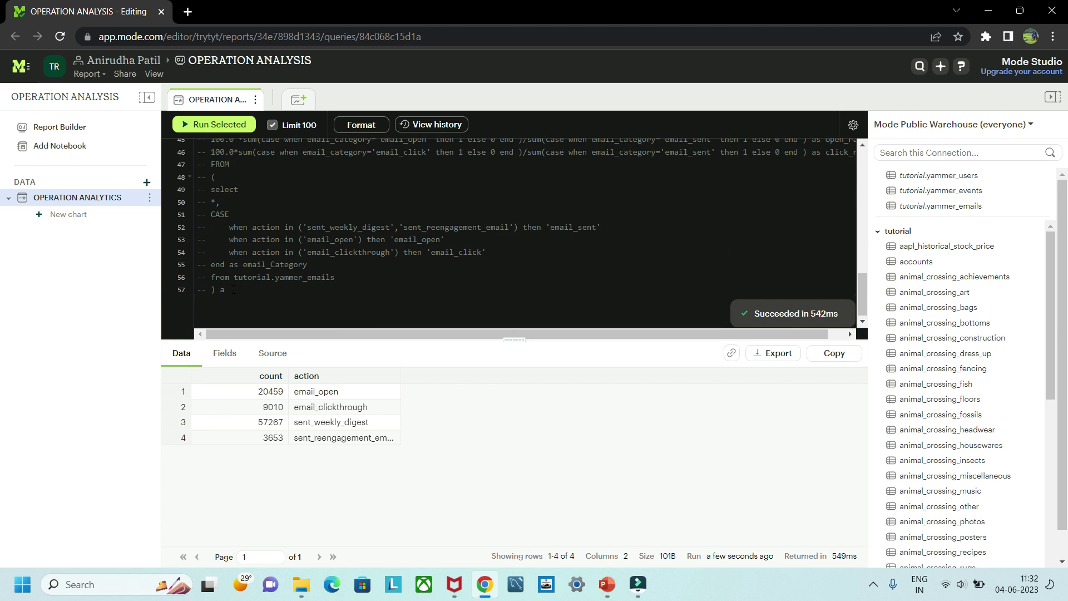
{"action": "left_click_drag", "start_coordinate": [233, 289], "coordinate": [185, 160]}
{"action": "key", "text": "ctrl+slash"}
{"action": "left_click", "coordinate": [392, 221]}
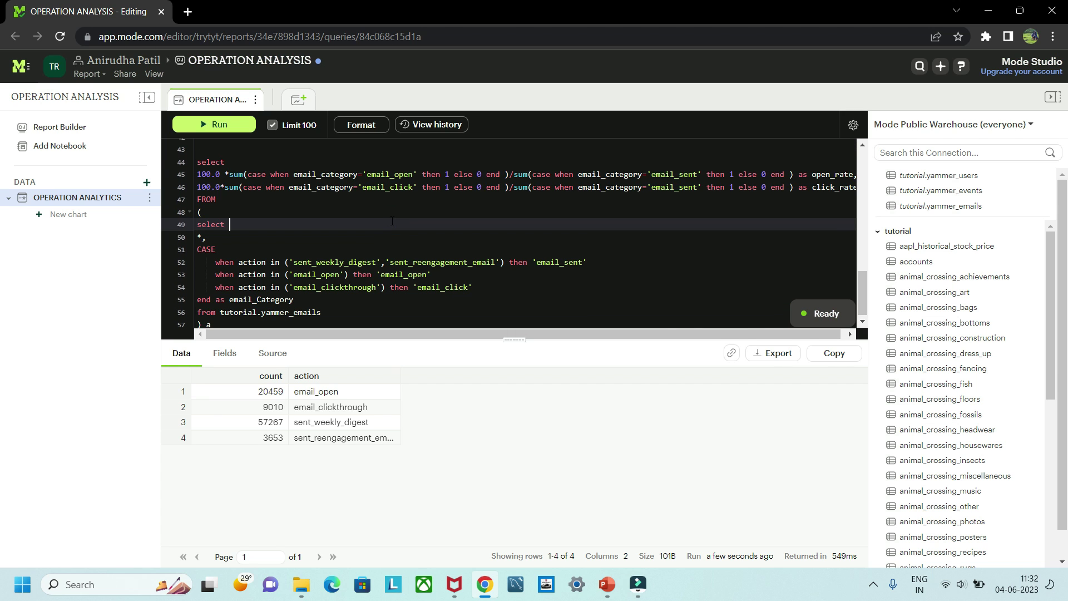
Examine how the CASE expression maps actions to email_Category and how the outer select calculates open_rate and click_rate.
{"action": "scroll", "coordinate": [392, 221], "scroll_direction": "down", "scroll_amount": 2}
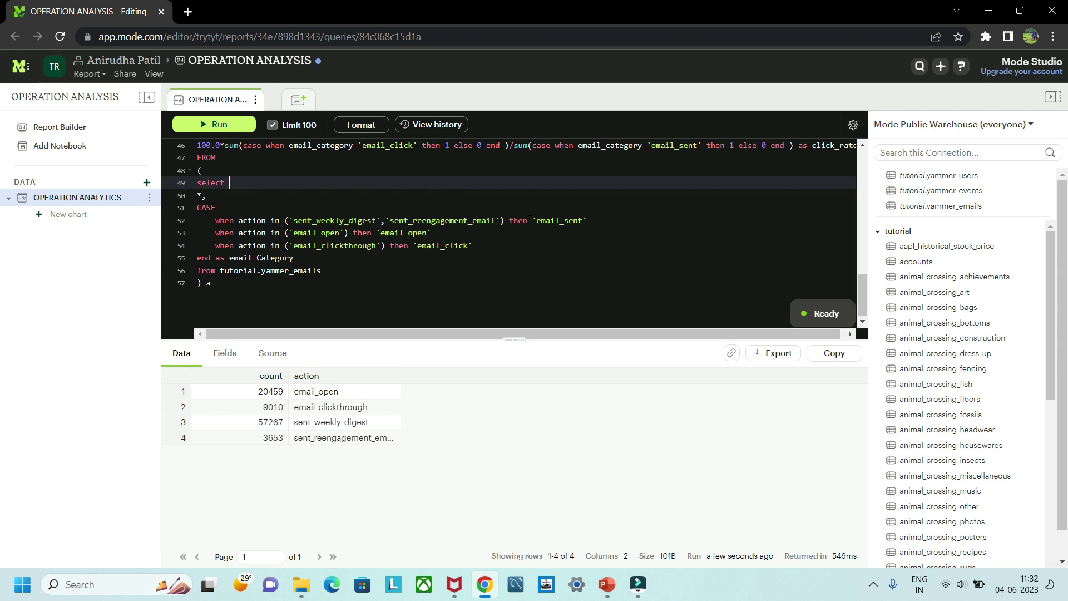
{"action": "left_click_drag", "start_coordinate": [588, 220], "coordinate": [551, 220]}
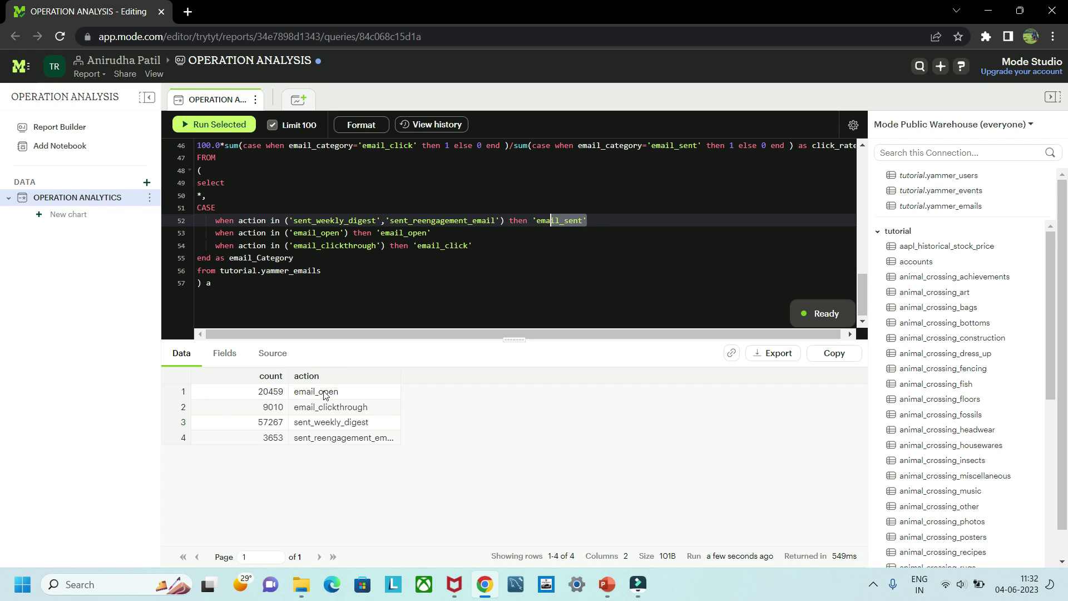
{"action": "left_click", "coordinate": [433, 233]}
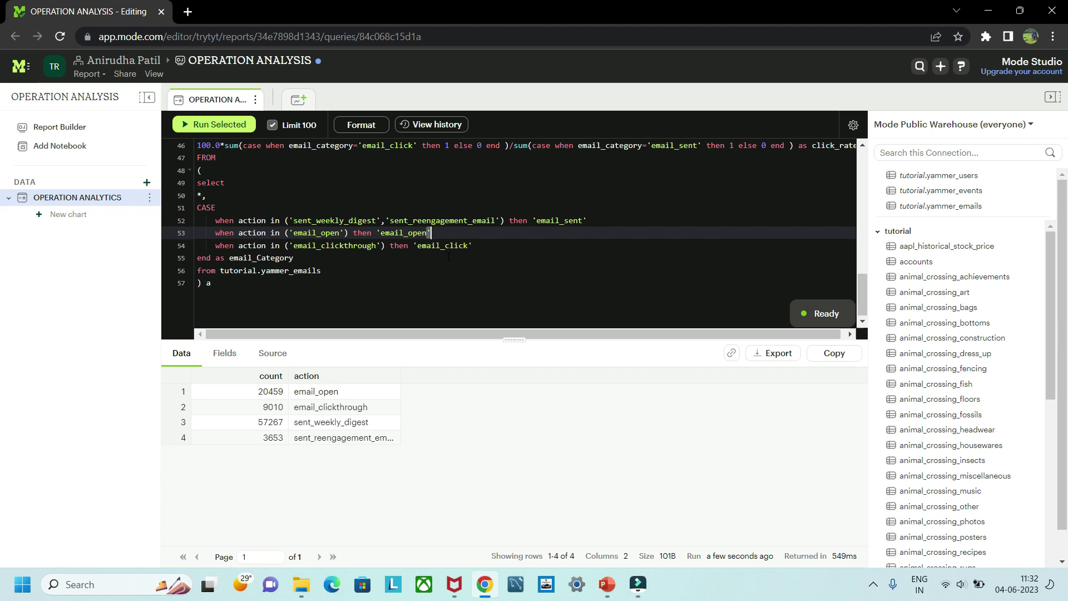
{"action": "left_click", "coordinate": [286, 258]}
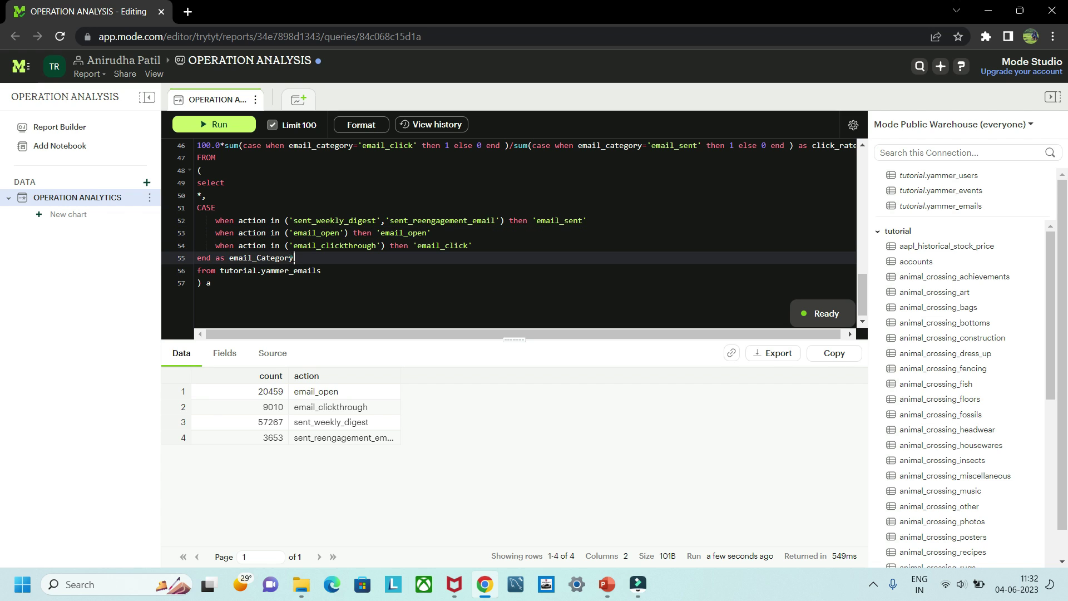
{"action": "double_click", "coordinate": [285, 257]}
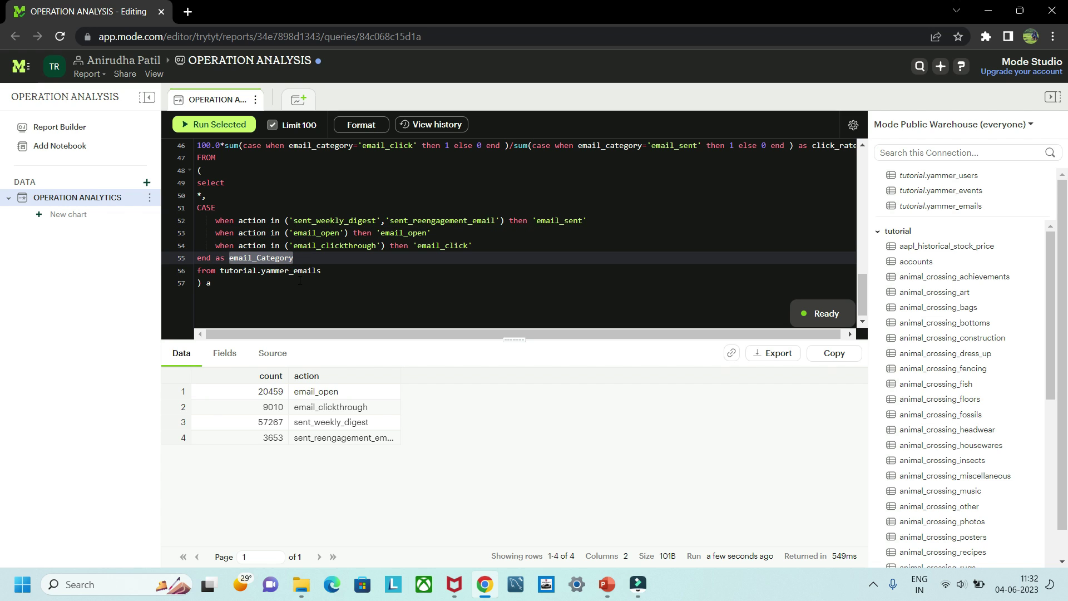
{"action": "scroll", "coordinate": [335, 284], "scroll_direction": "up", "scroll_amount": 1}
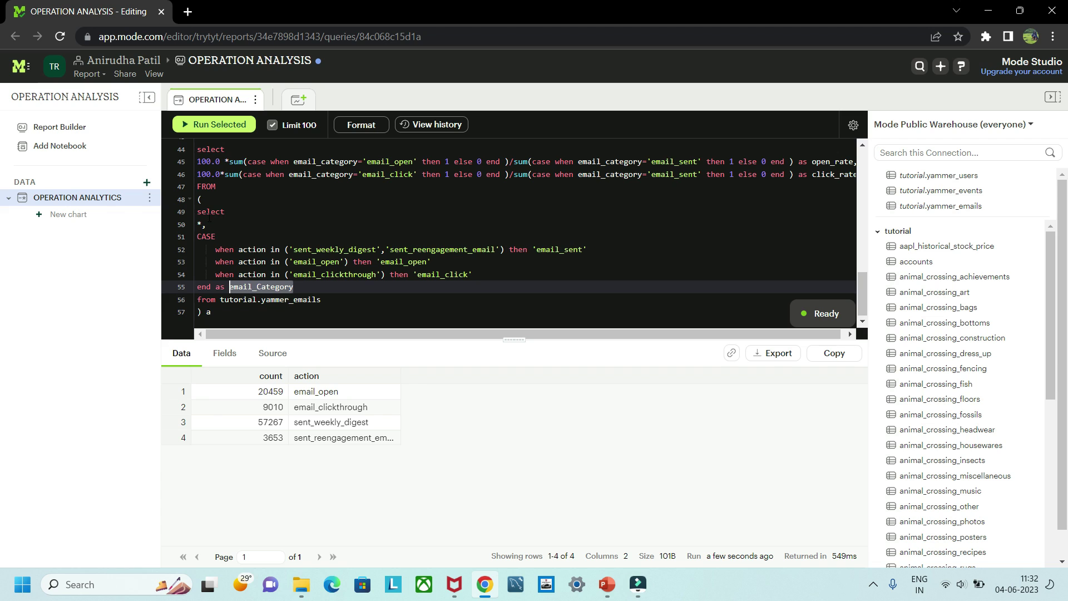
{"action": "scroll", "coordinate": [212, 207], "scroll_direction": "up", "scroll_amount": 1}
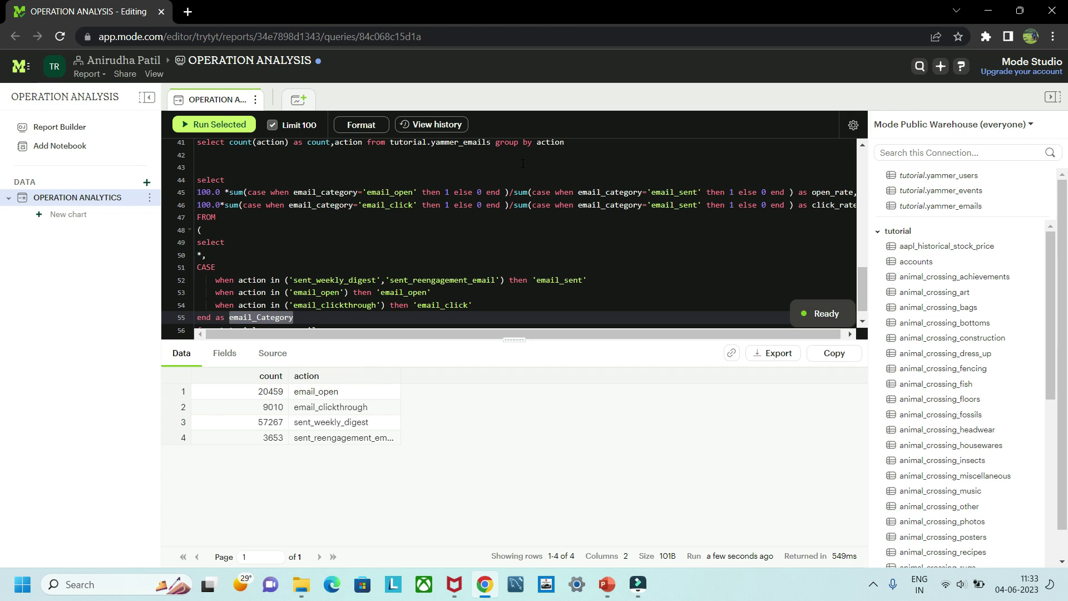
{"action": "scroll", "coordinate": [611, 224], "scroll_direction": "down", "scroll_amount": 2}
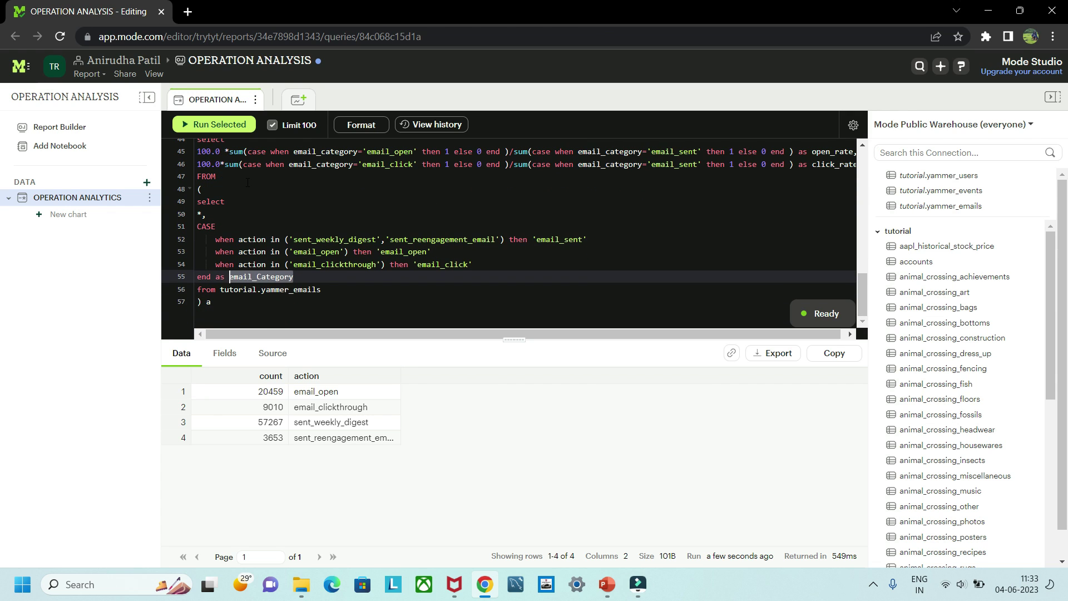
{"action": "scroll", "coordinate": [248, 182], "scroll_direction": "down", "scroll_amount": 1}
{"action": "scroll", "coordinate": [219, 280], "scroll_direction": "up", "scroll_amount": 2}
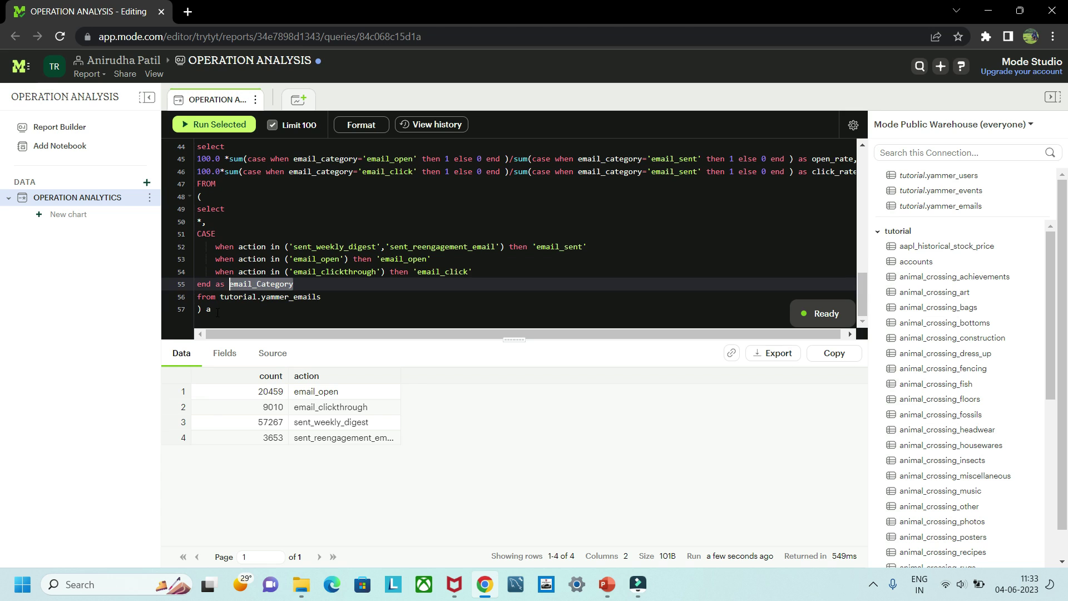
Run only the open_rate and click_rate query on lines 44 to 57.
{"action": "left_click_drag", "start_coordinate": [218, 313], "coordinate": [192, 151]}
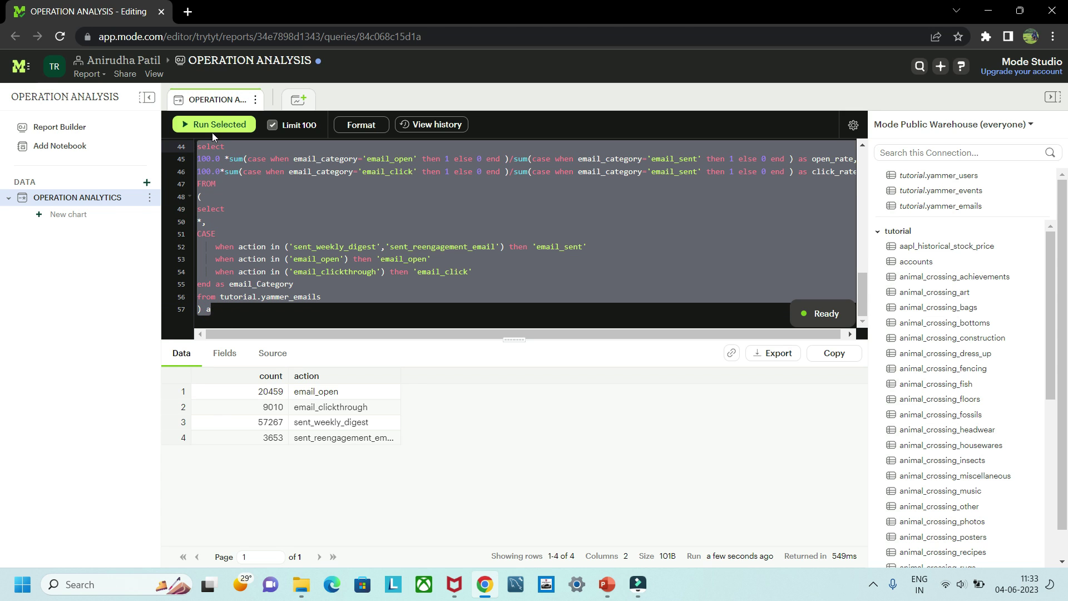
{"action": "left_click", "coordinate": [212, 131]}
{"action": "scroll", "coordinate": [337, 188], "scroll_direction": "up", "scroll_amount": 2}
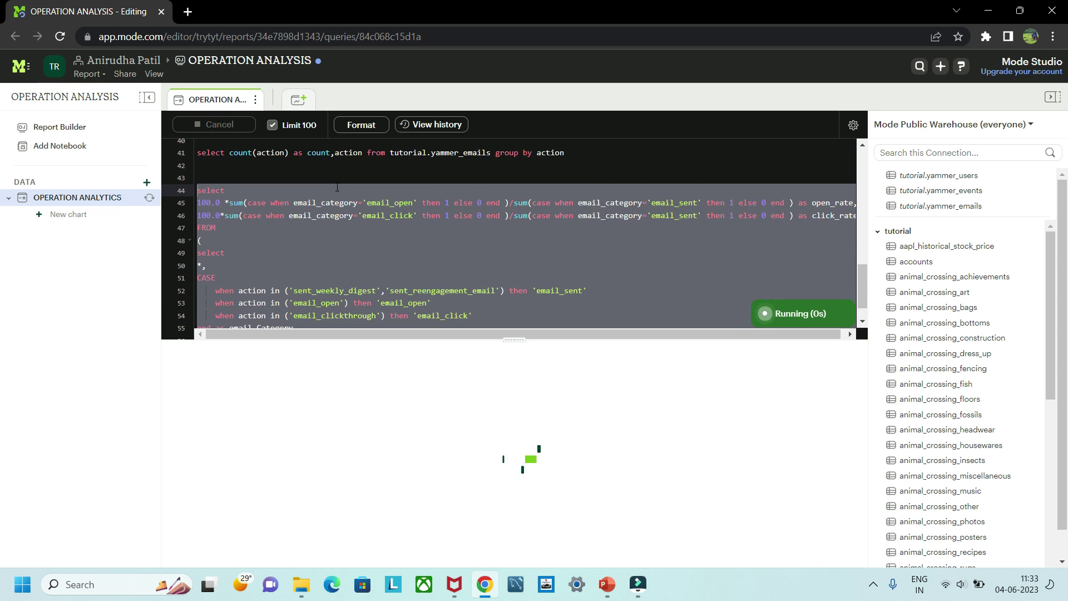
{"action": "scroll", "coordinate": [337, 188], "scroll_direction": "down", "scroll_amount": 2}
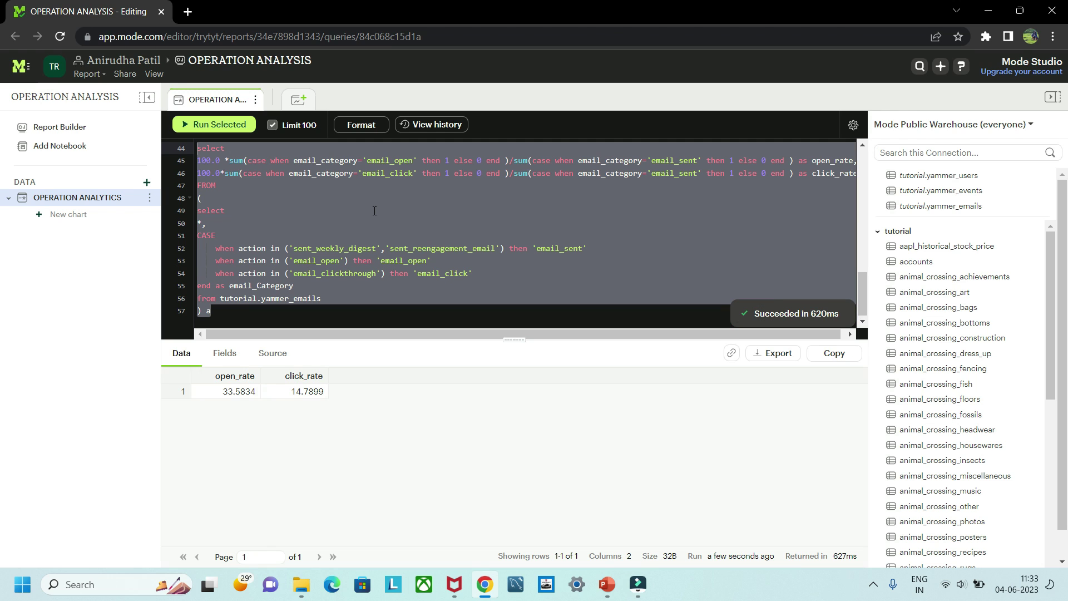
Move the "as open_rate," and "as click_rate" aliases onto separate lines below their sum expressions in the email engagement query.
{"action": "left_click_drag", "start_coordinate": [327, 338], "coordinate": [326, 335]}
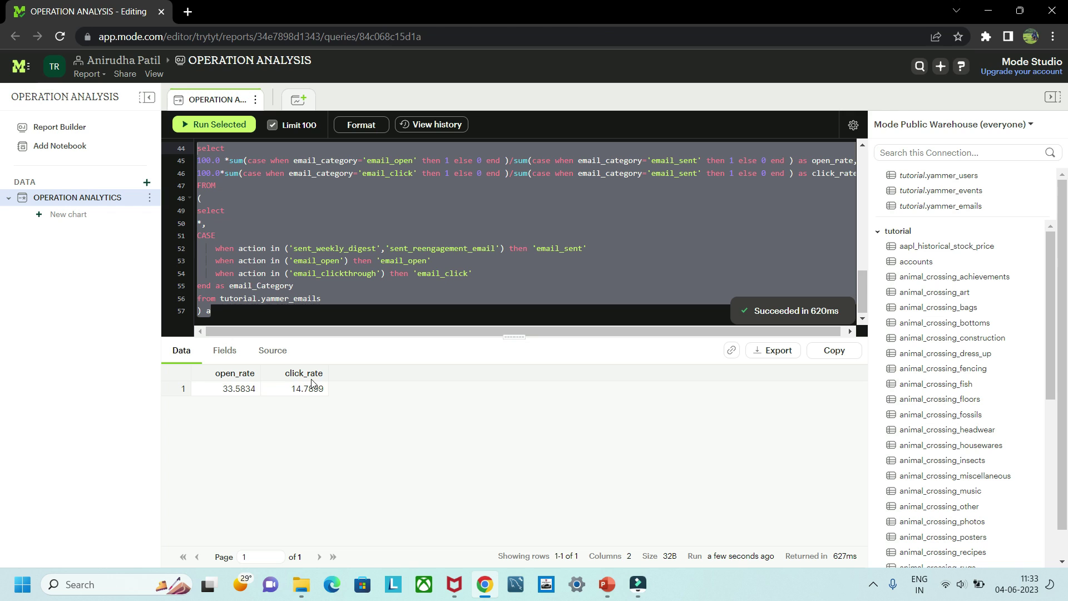
{"action": "left_click", "coordinate": [597, 276]}
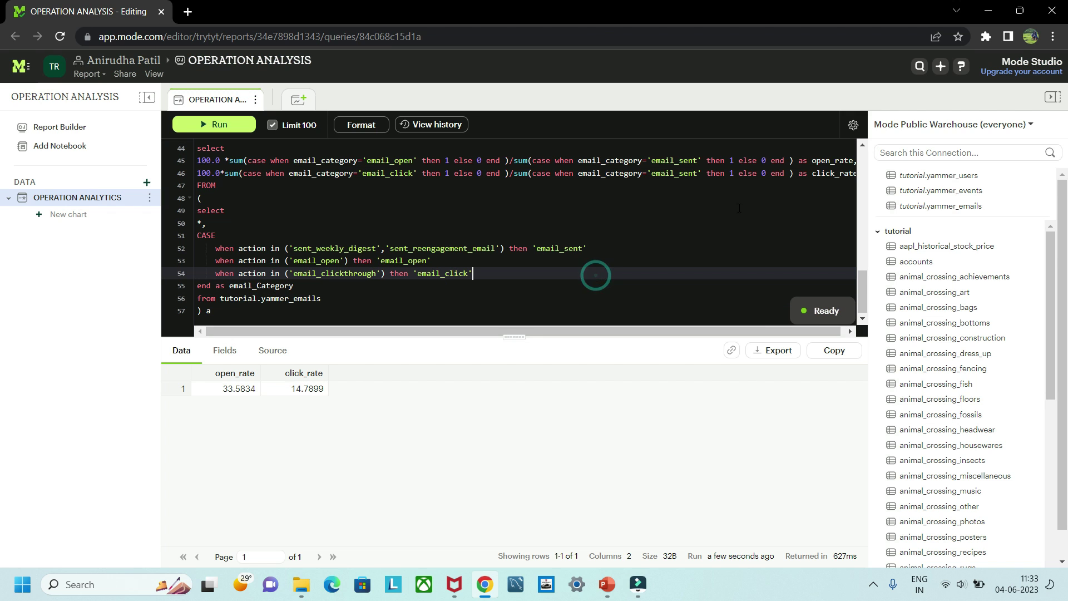
{"action": "left_click", "coordinate": [799, 160]}
{"action": "key", "text": "Return"}
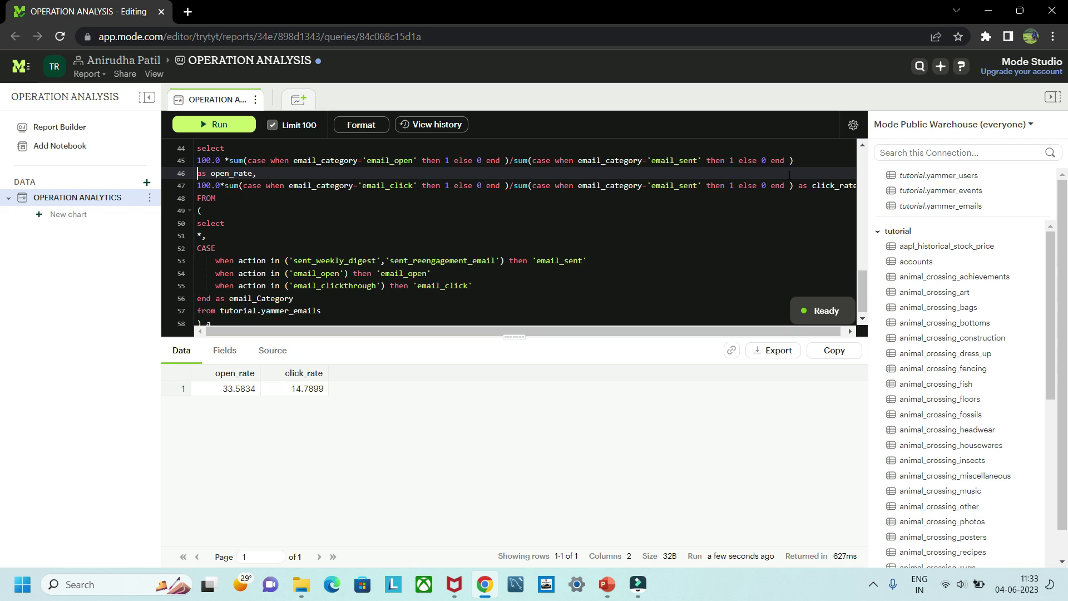
{"action": "key", "text": "Return"}
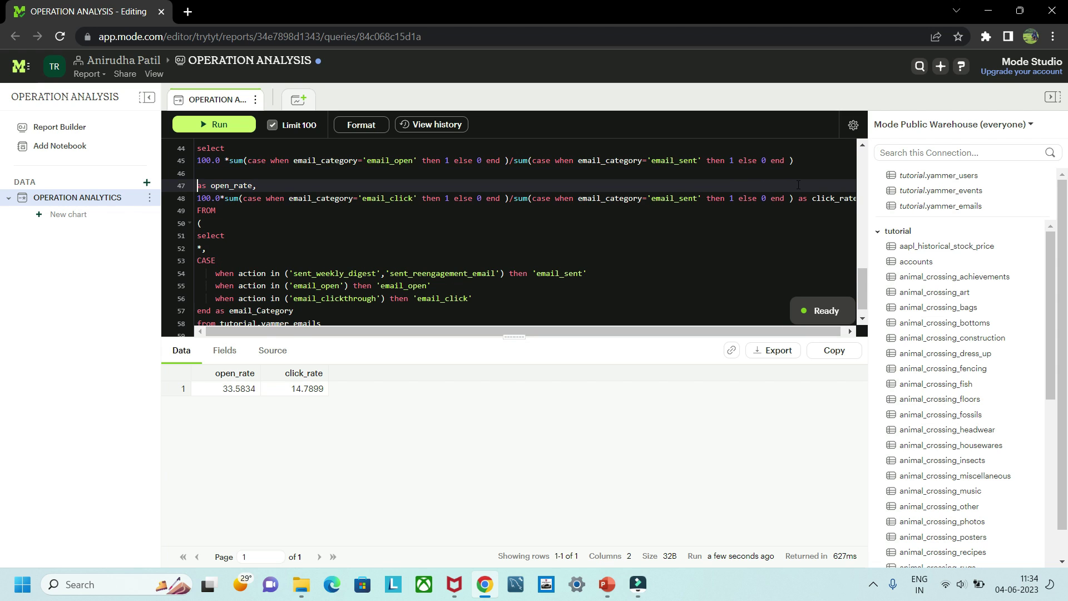
{"action": "key", "text": "BackSpace"}
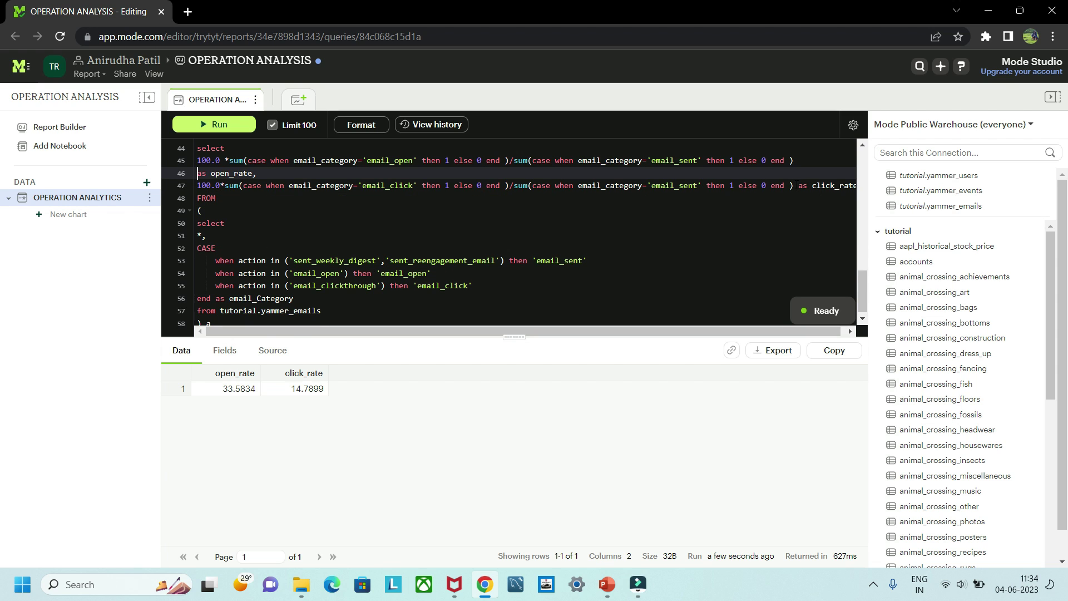
{"action": "left_click", "coordinate": [797, 185]}
{"action": "key", "text": "Return"}
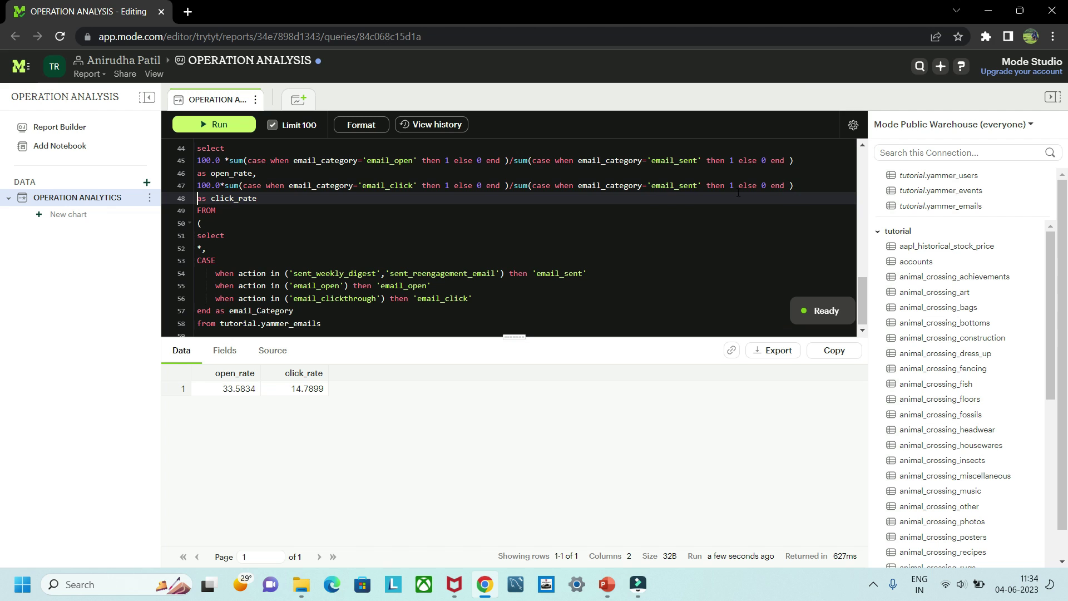
Review the whole script, from the three Yammer table selects on lines 1 to 3 through the email engagement query's last line.
{"action": "scroll", "coordinate": [751, 246], "scroll_direction": "down", "scroll_amount": 1}
{"action": "scroll", "coordinate": [752, 245], "scroll_direction": "up", "scroll_amount": 3}
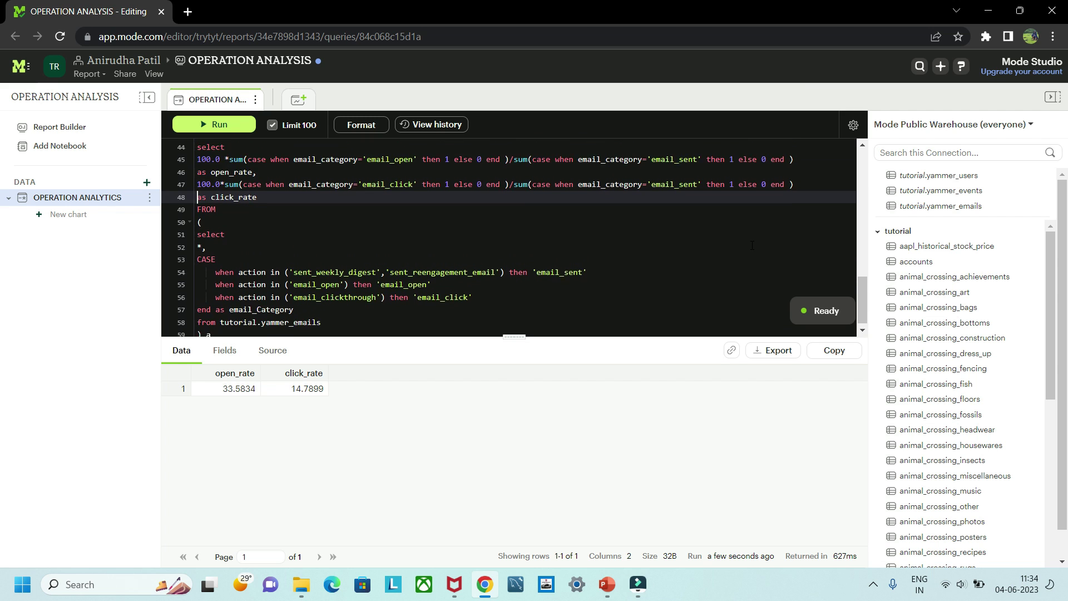
{"action": "scroll", "coordinate": [751, 246], "scroll_direction": "up", "scroll_amount": 2}
{"action": "scroll", "coordinate": [752, 246], "scroll_direction": "down", "scroll_amount": 2}
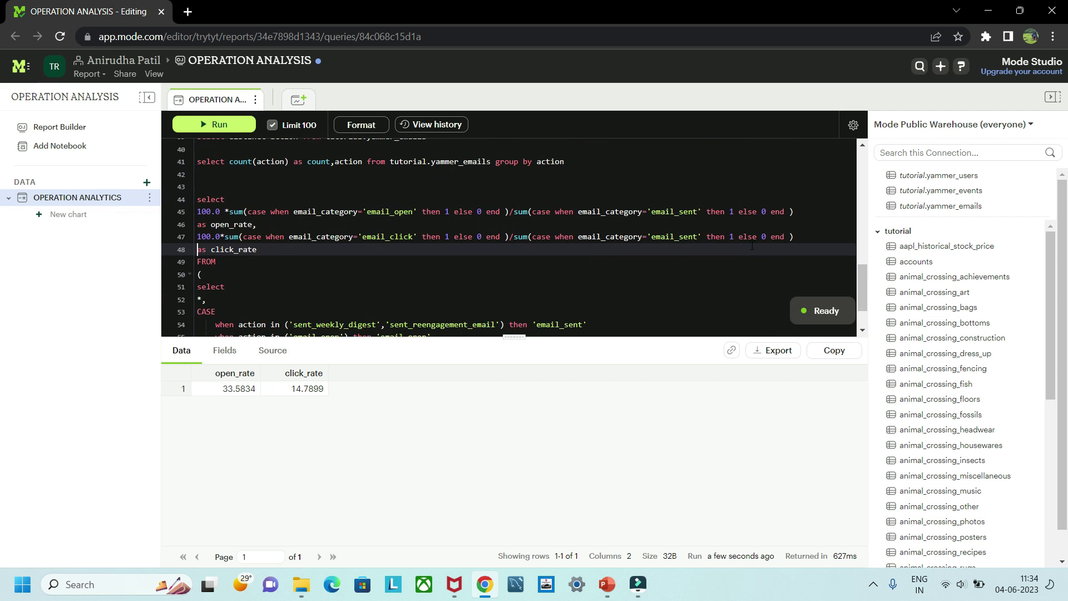
{"action": "scroll", "coordinate": [752, 246], "scroll_direction": "down", "scroll_amount": 1}
{"action": "scroll", "coordinate": [751, 245], "scroll_direction": "up", "scroll_amount": 8}
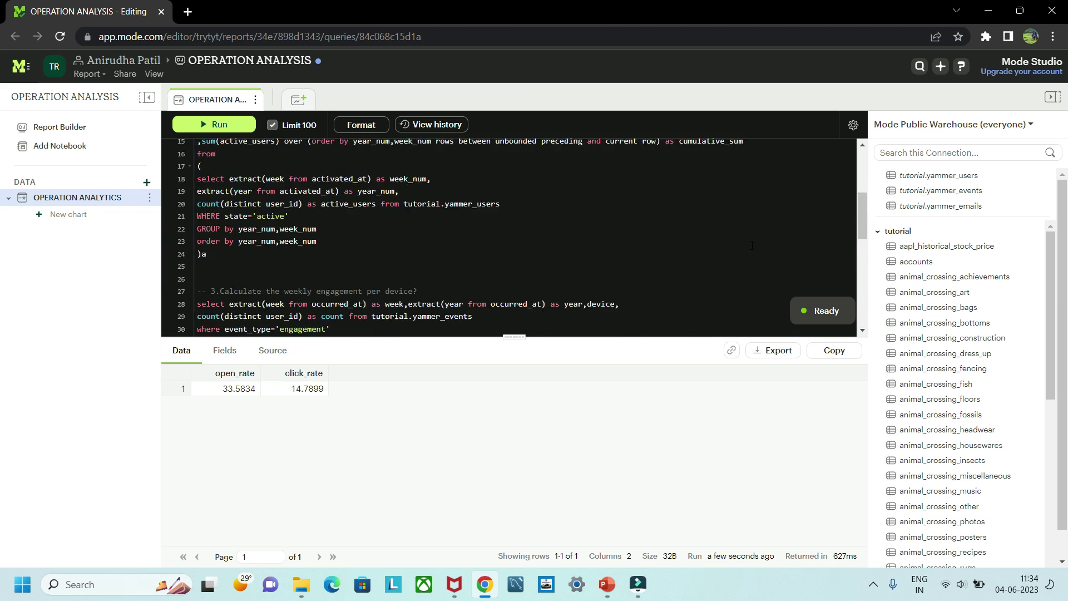
{"action": "scroll", "coordinate": [752, 246], "scroll_direction": "up", "scroll_amount": 2}
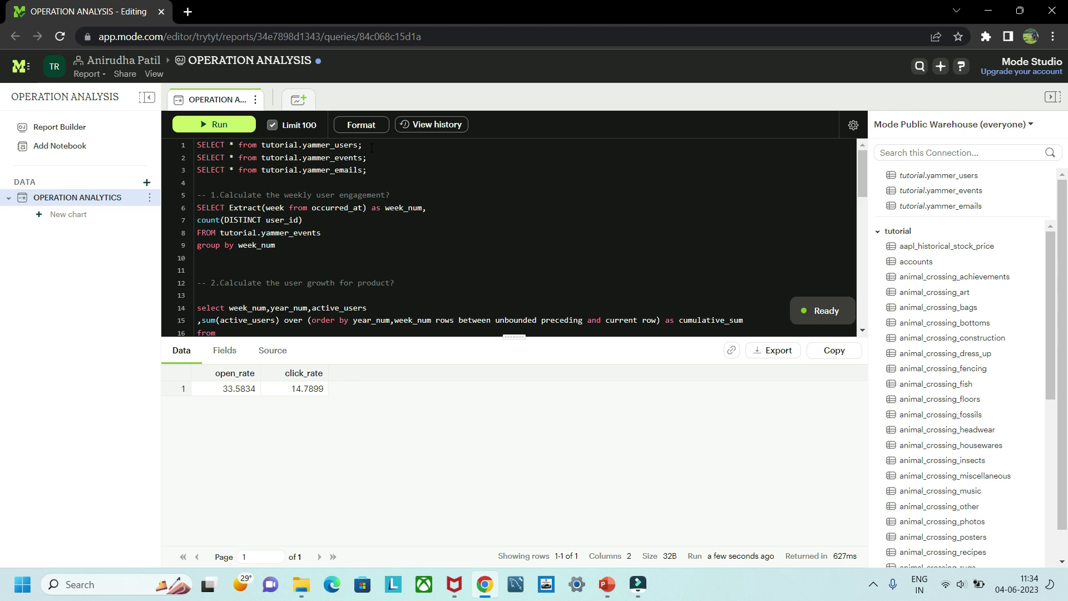
{"action": "left_click_drag", "start_coordinate": [371, 148], "coordinate": [263, 148]}
{"action": "scroll", "coordinate": [384, 220], "scroll_direction": "down", "scroll_amount": 1}
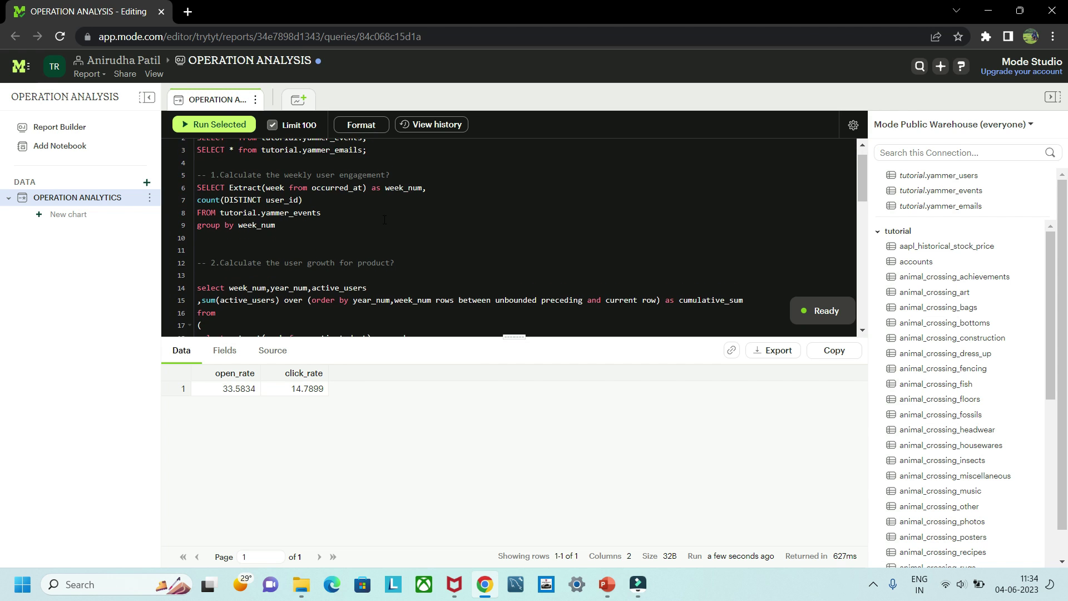
{"action": "scroll", "coordinate": [385, 220], "scroll_direction": "down", "scroll_amount": 1}
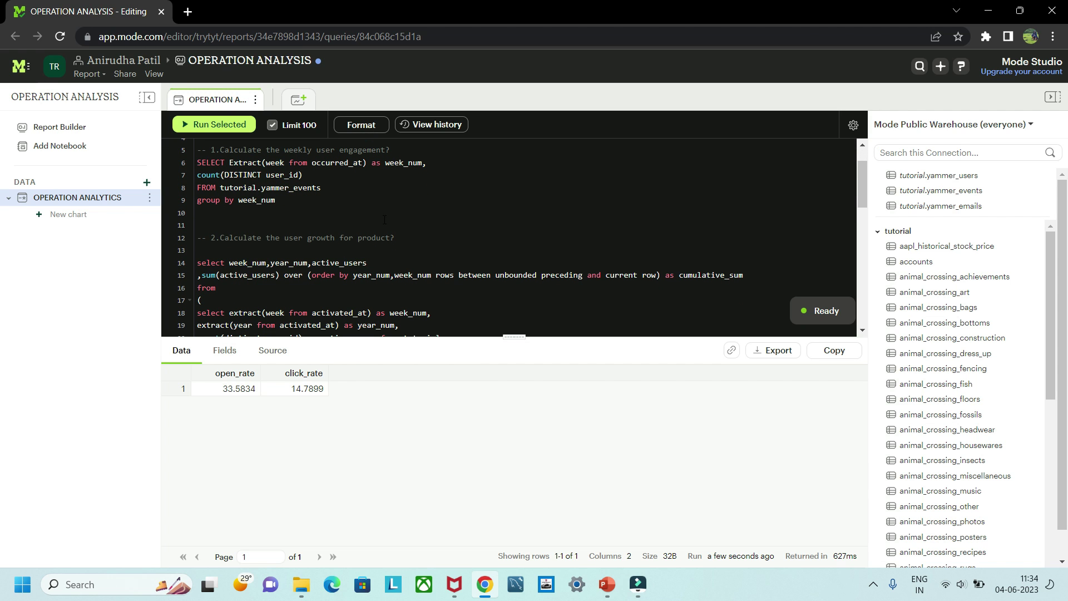
{"action": "scroll", "coordinate": [476, 243], "scroll_direction": "down", "scroll_amount": 6}
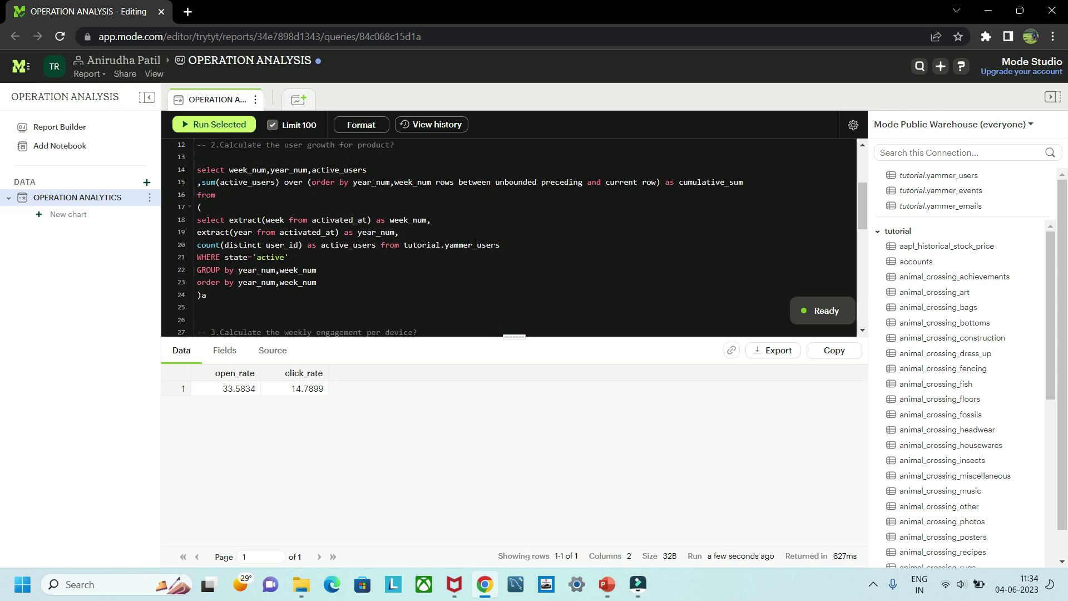
{"action": "scroll", "coordinate": [476, 243], "scroll_direction": "down", "scroll_amount": 4}
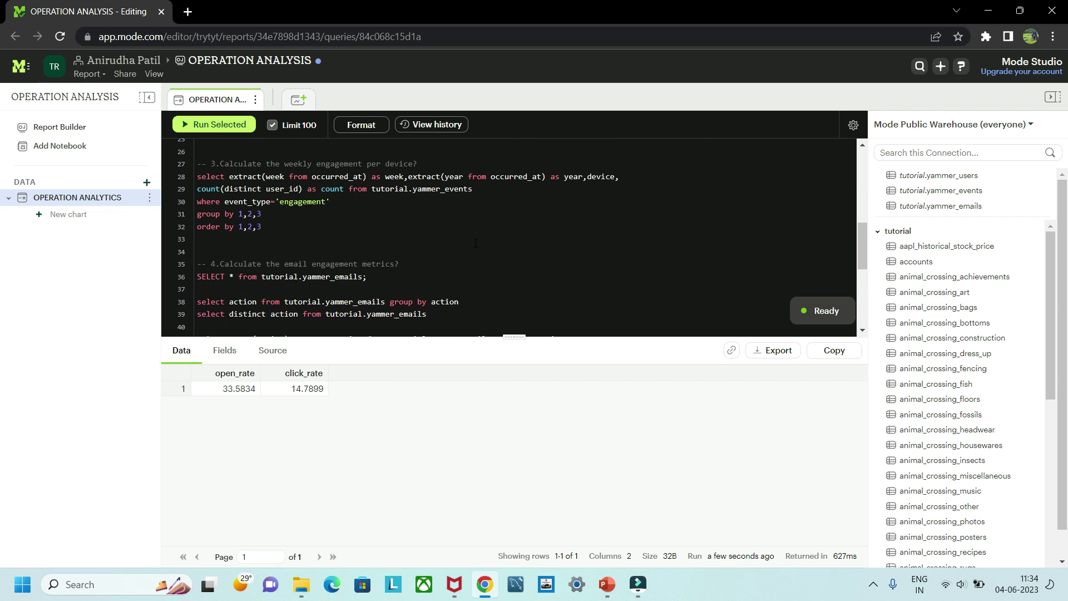
{"action": "scroll", "coordinate": [475, 243], "scroll_direction": "down", "scroll_amount": 5}
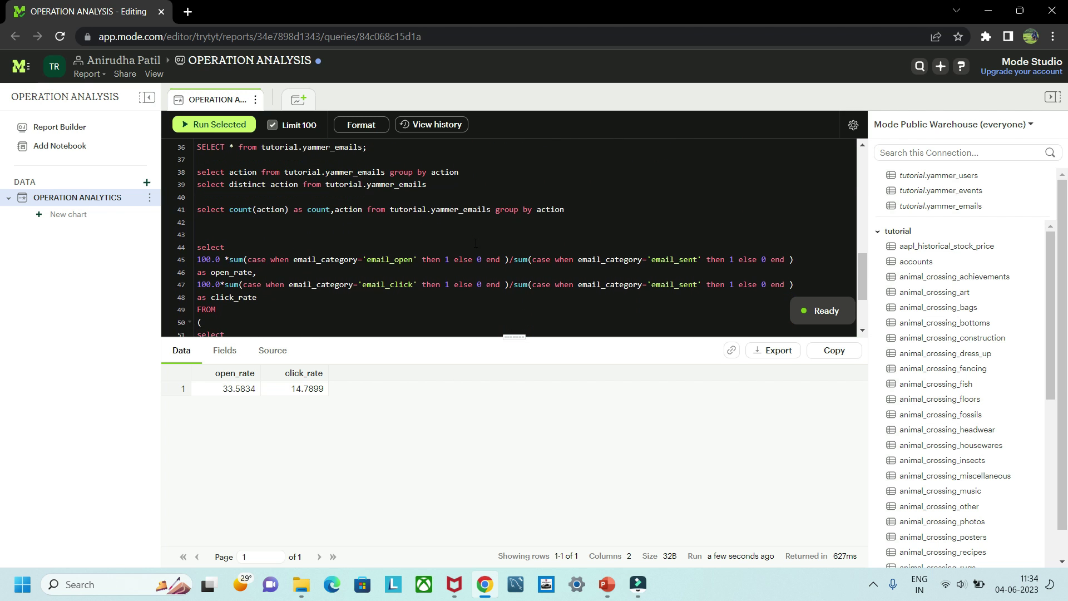
{"action": "scroll", "coordinate": [476, 244], "scroll_direction": "down", "scroll_amount": 3}
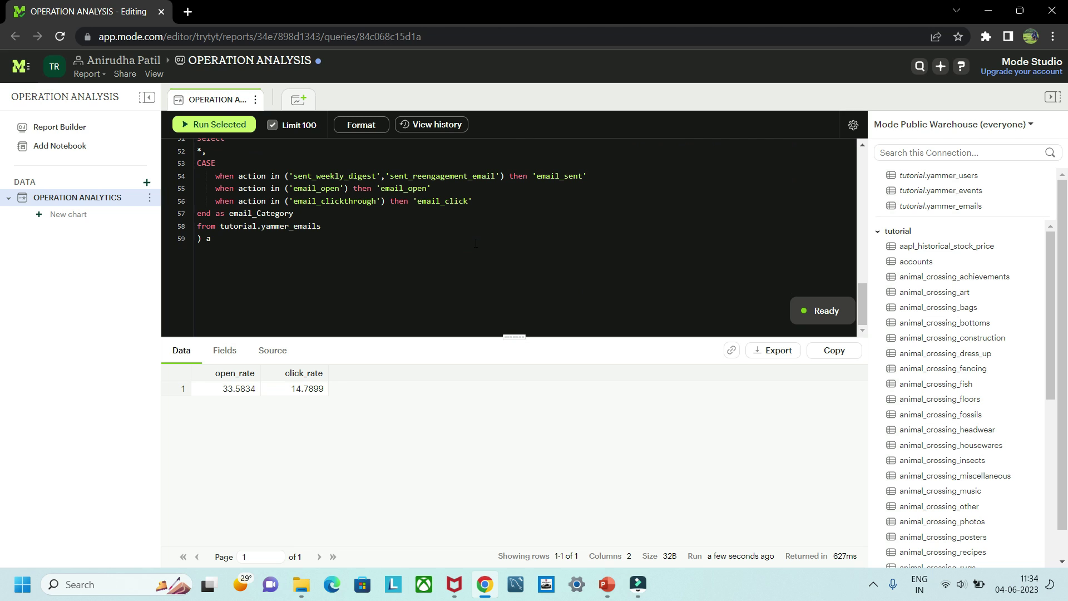
Look back over the email rate query, the weekly engagement per device query and the cumulative user growth query.
{"action": "scroll", "coordinate": [391, 263], "scroll_direction": "up", "scroll_amount": 3}
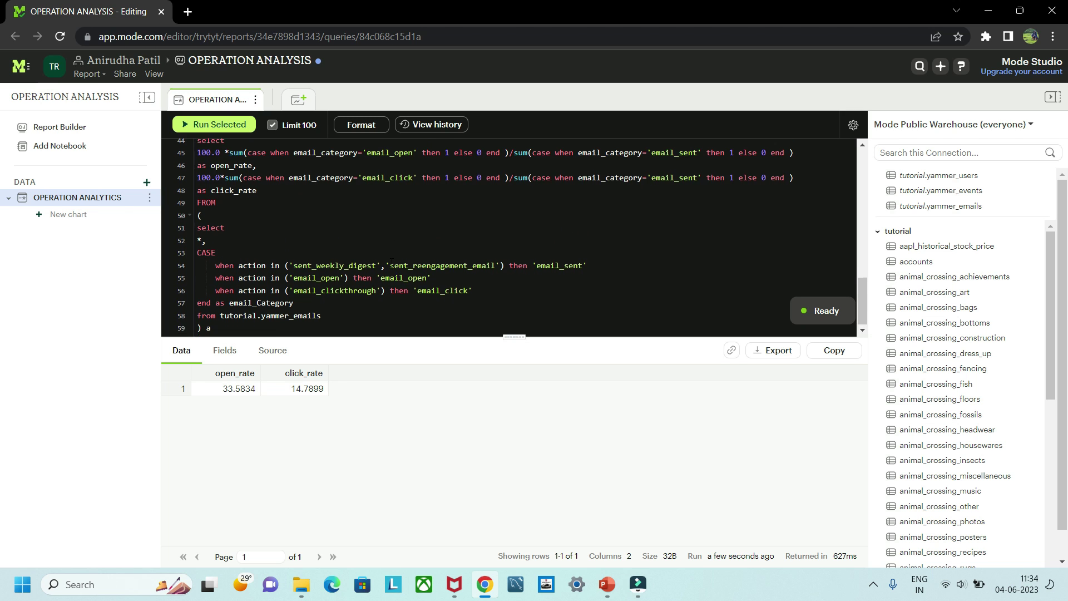
{"action": "scroll", "coordinate": [323, 262], "scroll_direction": "down", "scroll_amount": 1}
{"action": "scroll", "coordinate": [392, 247], "scroll_direction": "up", "scroll_amount": 10}
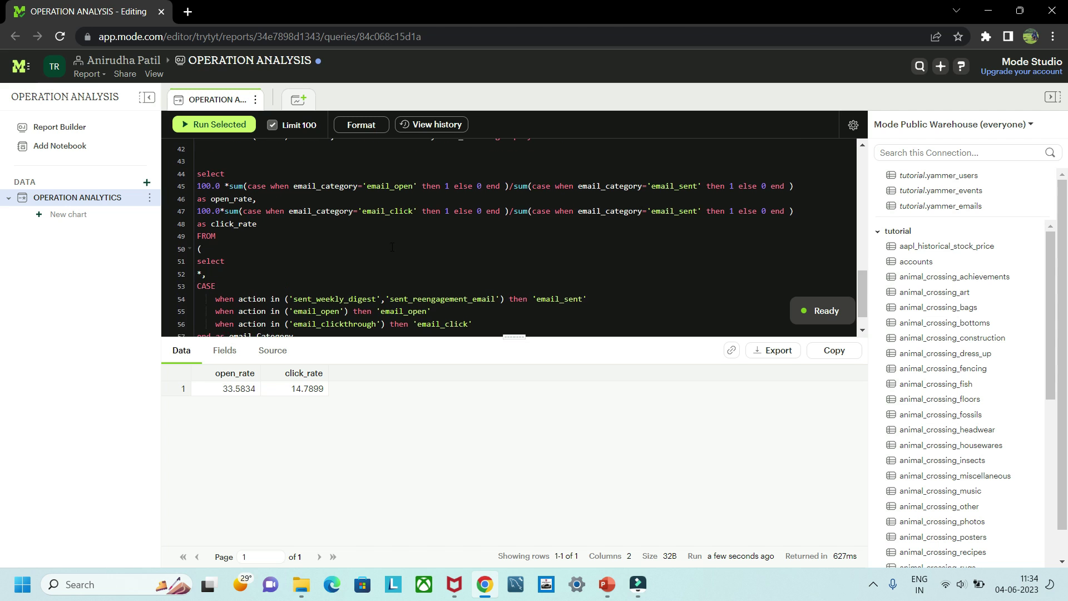
{"action": "scroll", "coordinate": [393, 247], "scroll_direction": "up", "scroll_amount": 1}
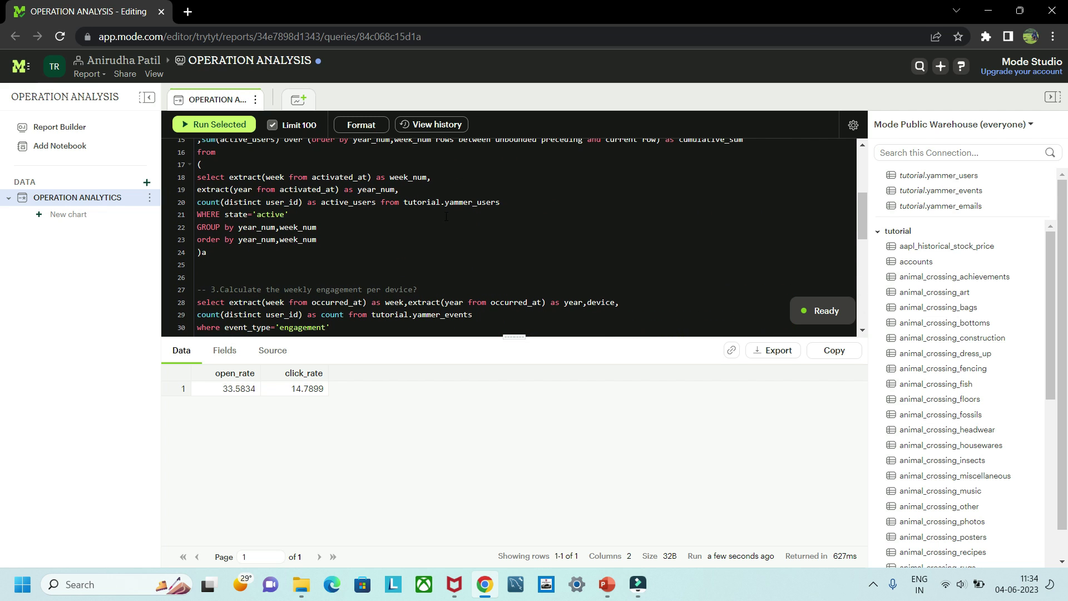
{"action": "scroll", "coordinate": [447, 216], "scroll_direction": "up", "scroll_amount": 5}
{"action": "scroll", "coordinate": [381, 244], "scroll_direction": "down", "scroll_amount": 5}
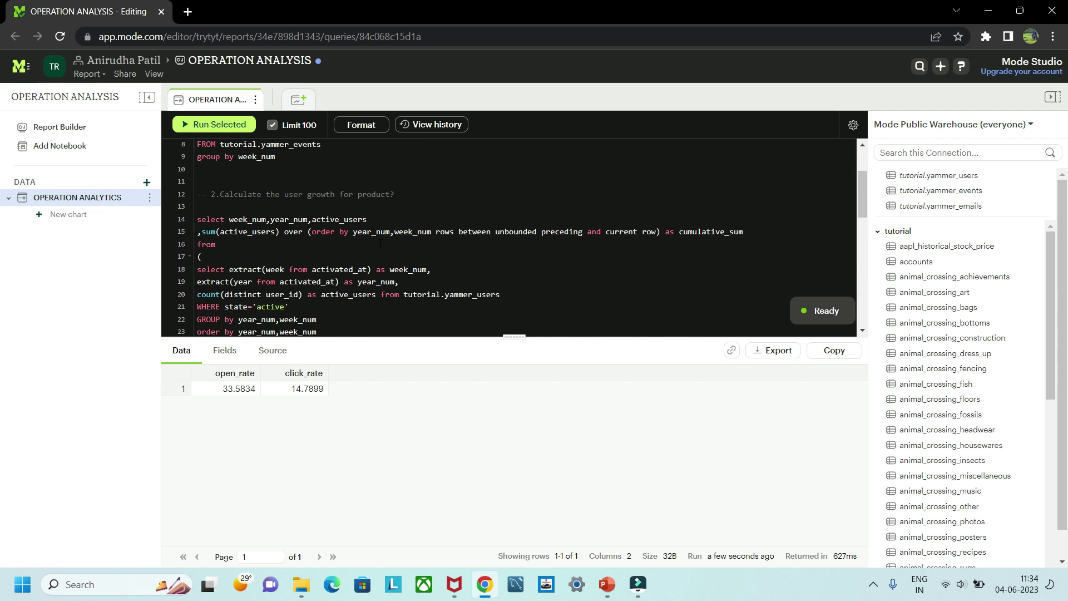
{"action": "scroll", "coordinate": [381, 244], "scroll_direction": "down", "scroll_amount": 3}
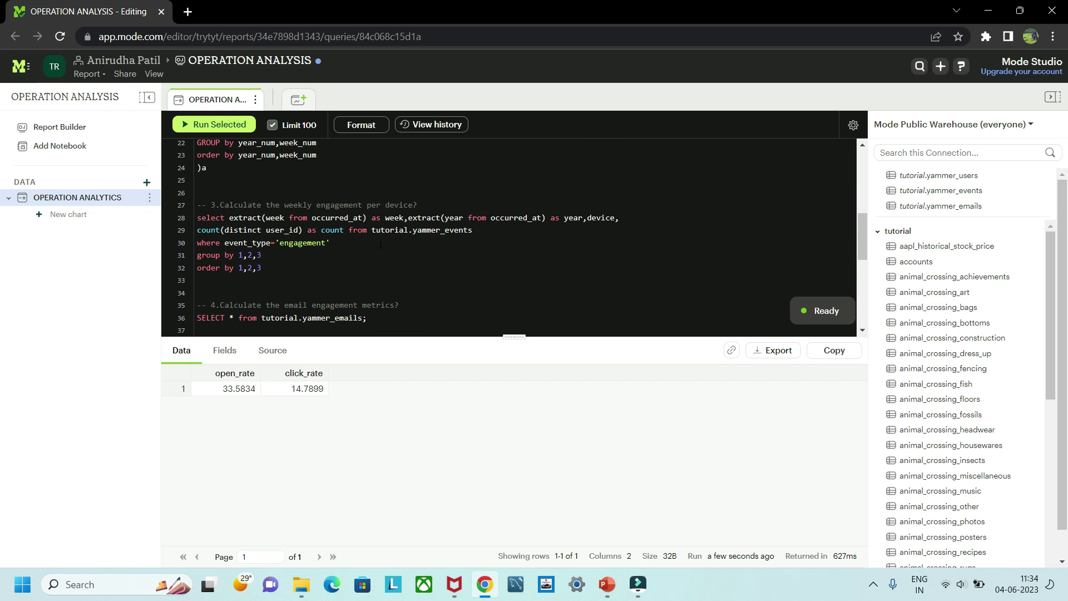
{"action": "scroll", "coordinate": [372, 247], "scroll_direction": "up", "scroll_amount": 3}
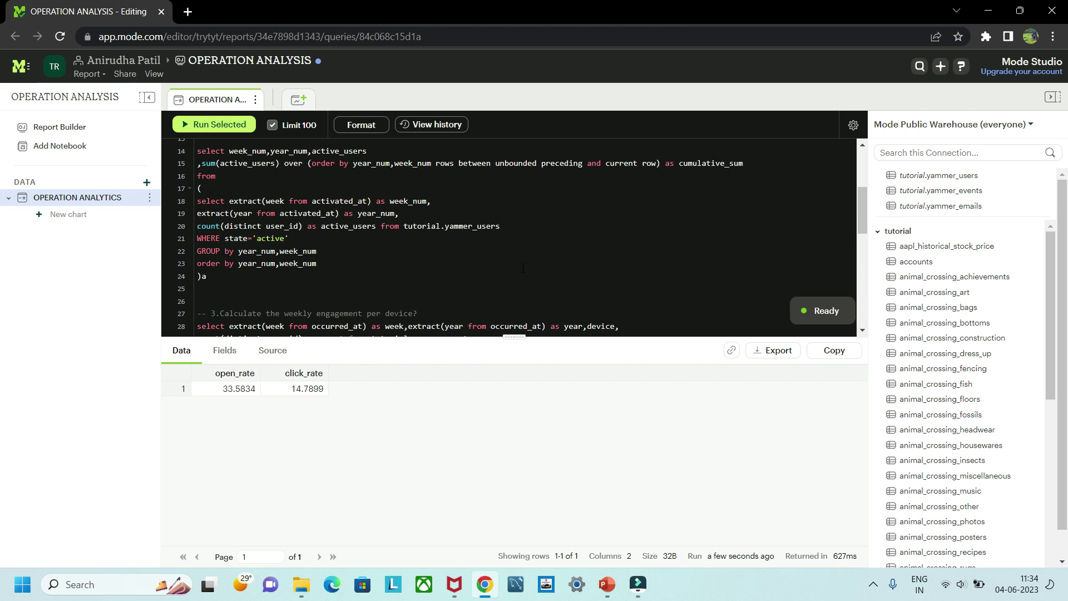
{"action": "scroll", "coordinate": [523, 268], "scroll_direction": "down", "scroll_amount": 2}
{"action": "scroll", "coordinate": [571, 266], "scroll_direction": "up", "scroll_amount": 4}
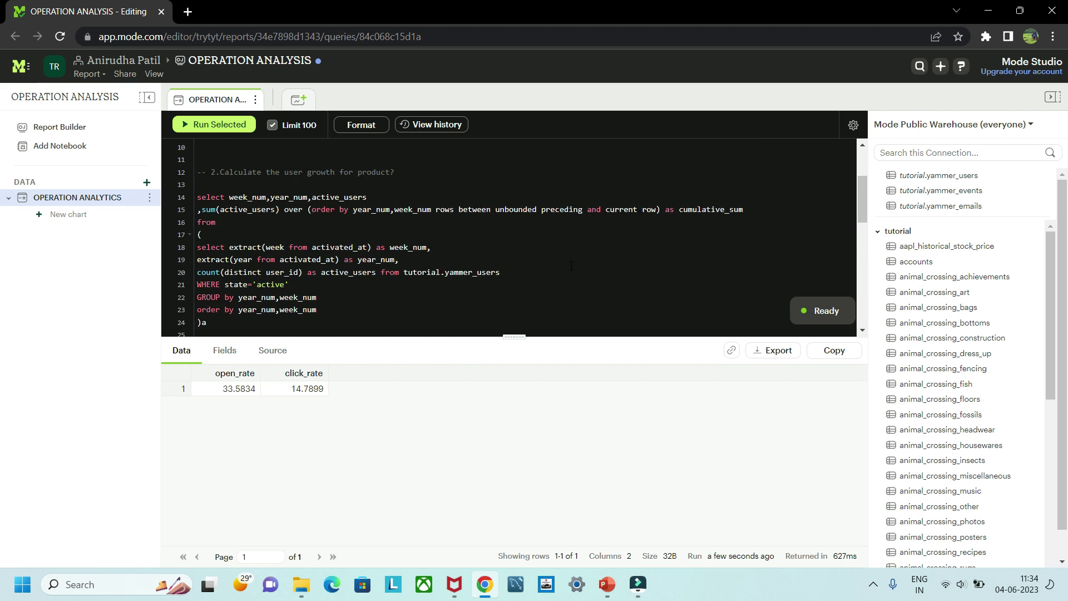
Recheck the weekly user engagement query on lines 6 to 9 and the queries following it, down to the email action counts.
{"action": "scroll", "coordinate": [572, 266], "scroll_direction": "up", "scroll_amount": 3}
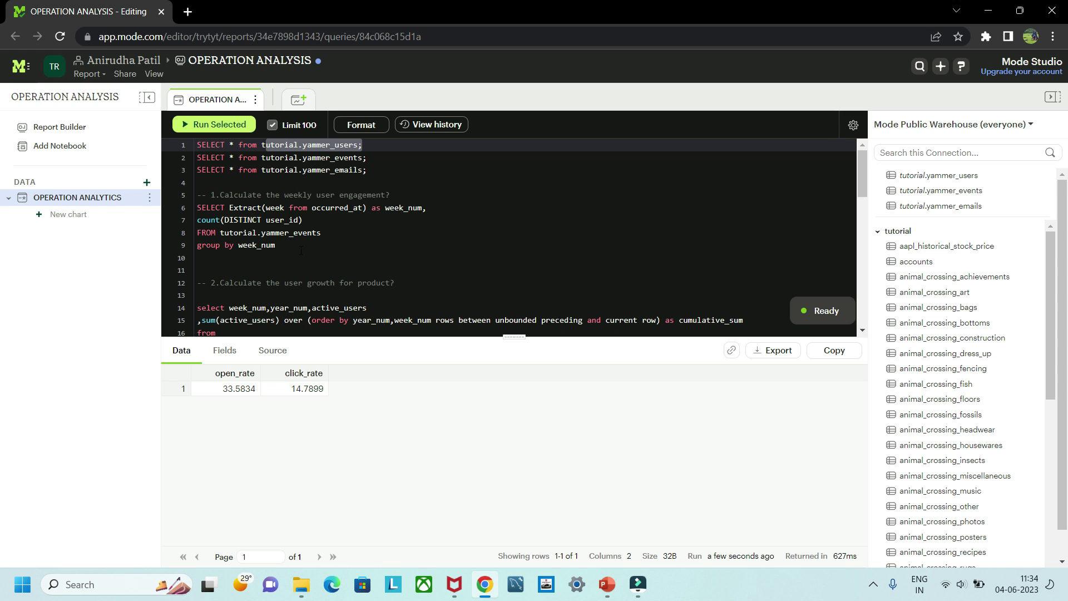
{"action": "scroll", "coordinate": [300, 250], "scroll_direction": "down", "scroll_amount": 1}
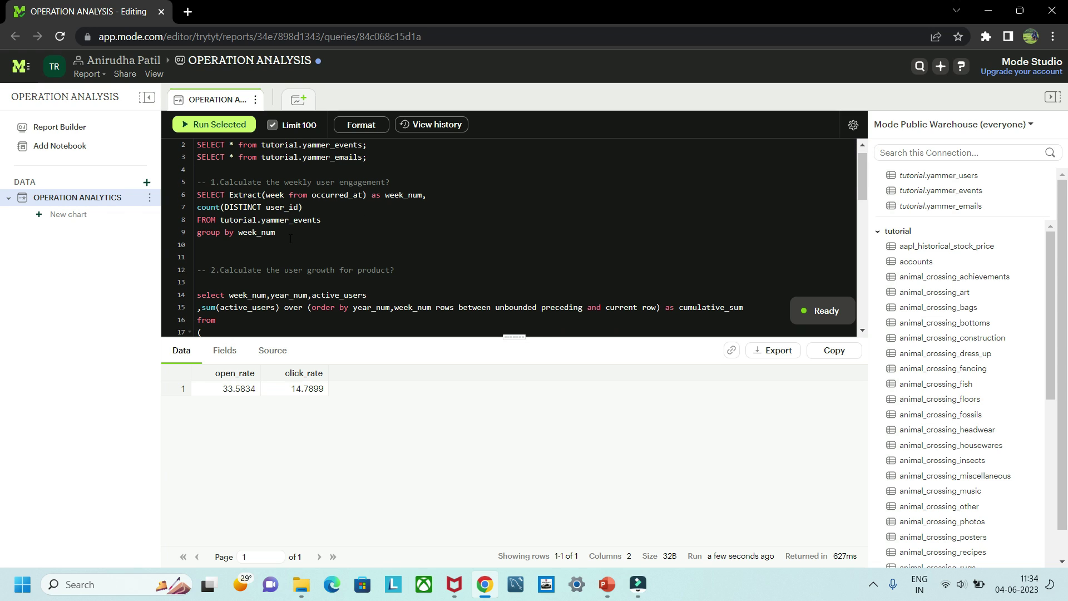
{"action": "left_click_drag", "start_coordinate": [290, 239], "coordinate": [195, 196]}
{"action": "left_click", "coordinate": [373, 246]}
{"action": "scroll", "coordinate": [374, 246], "scroll_direction": "down", "scroll_amount": 1}
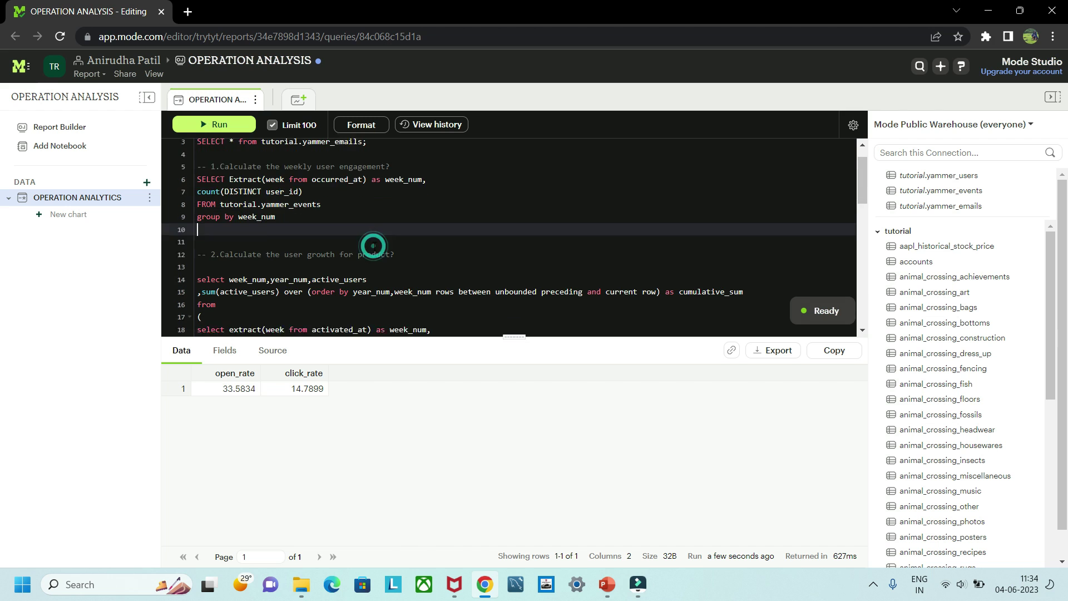
{"action": "scroll", "coordinate": [374, 246], "scroll_direction": "down", "scroll_amount": 2}
{"action": "scroll", "coordinate": [327, 289], "scroll_direction": "down", "scroll_amount": 3}
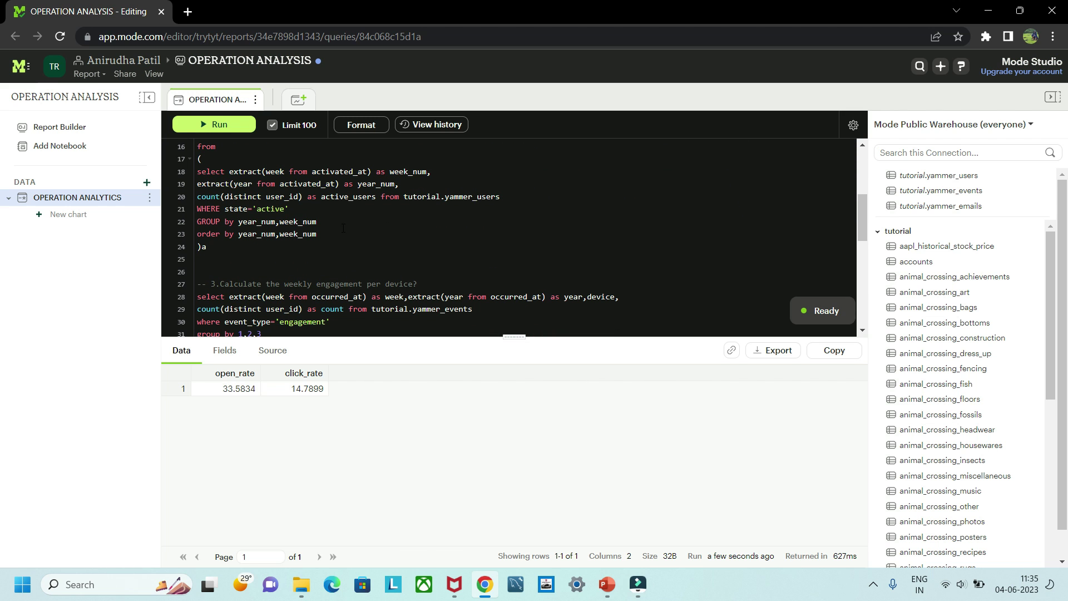
{"action": "scroll", "coordinate": [366, 225], "scroll_direction": "down", "scroll_amount": 5}
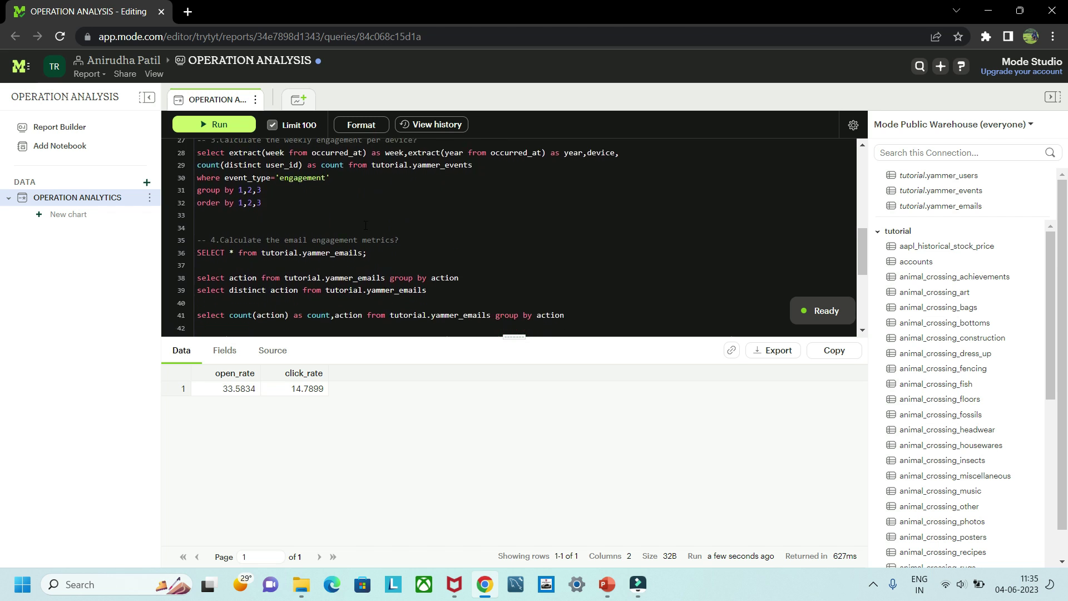